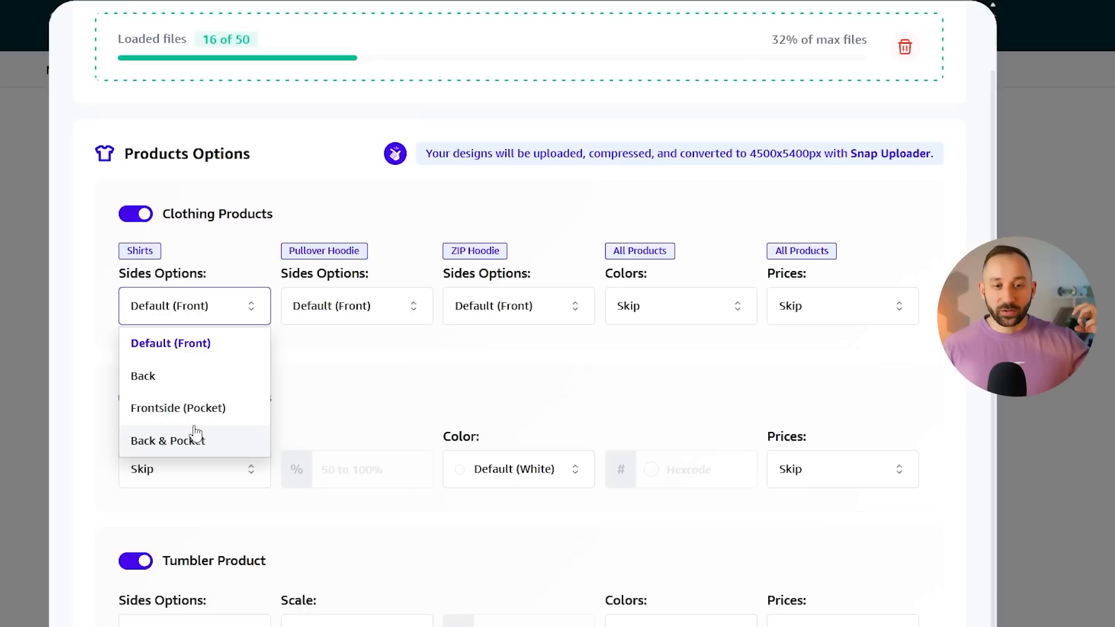
left_click(200, 440)
left_click(228, 307)
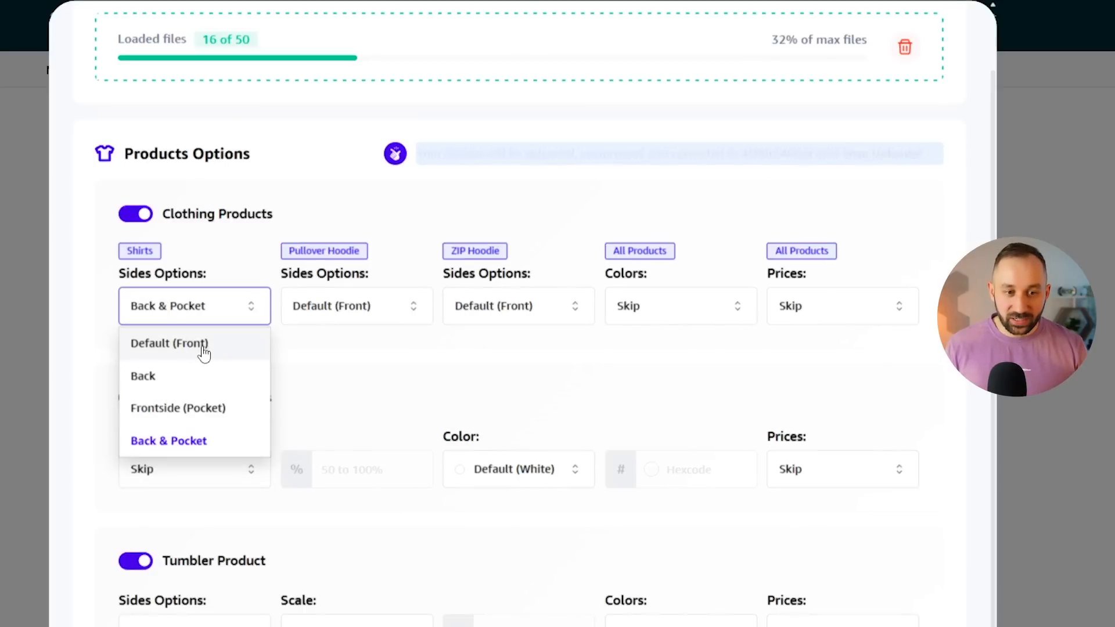
left_click(204, 343)
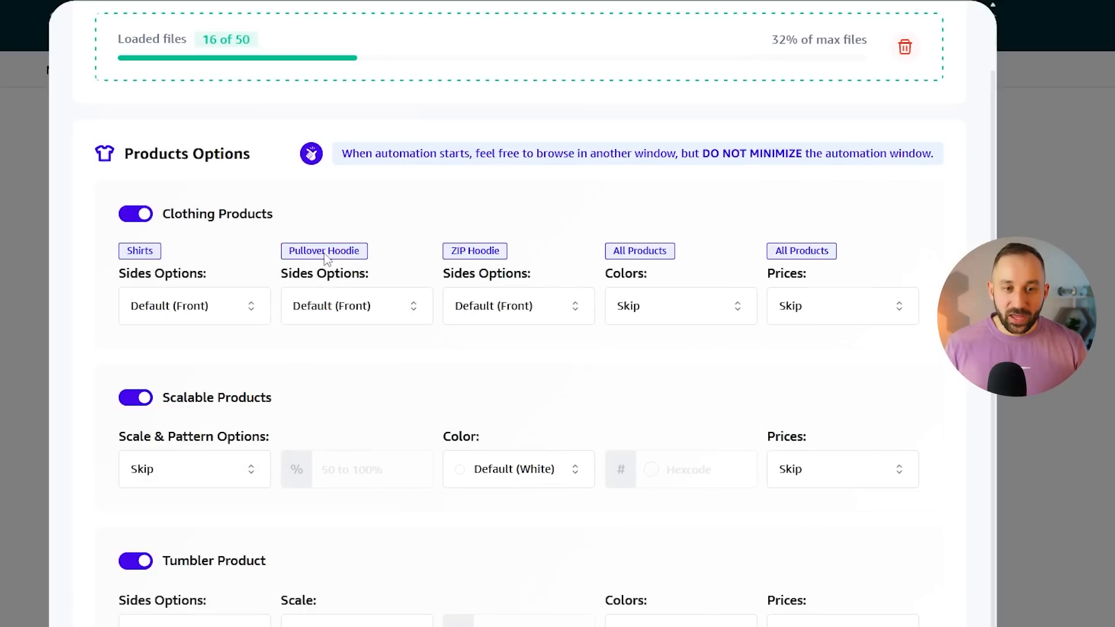
left_click(359, 308)
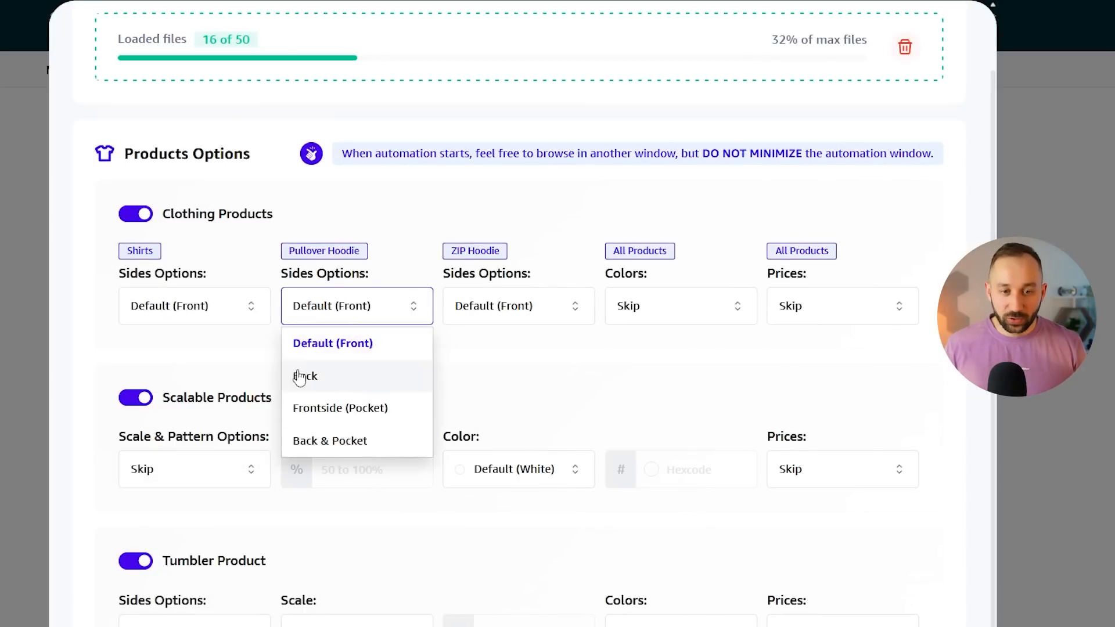
left_click(366, 300)
Set the ZIP hoodie's sides option to Back and the colors for all clothing products to Dark Colors.
left_click(480, 307)
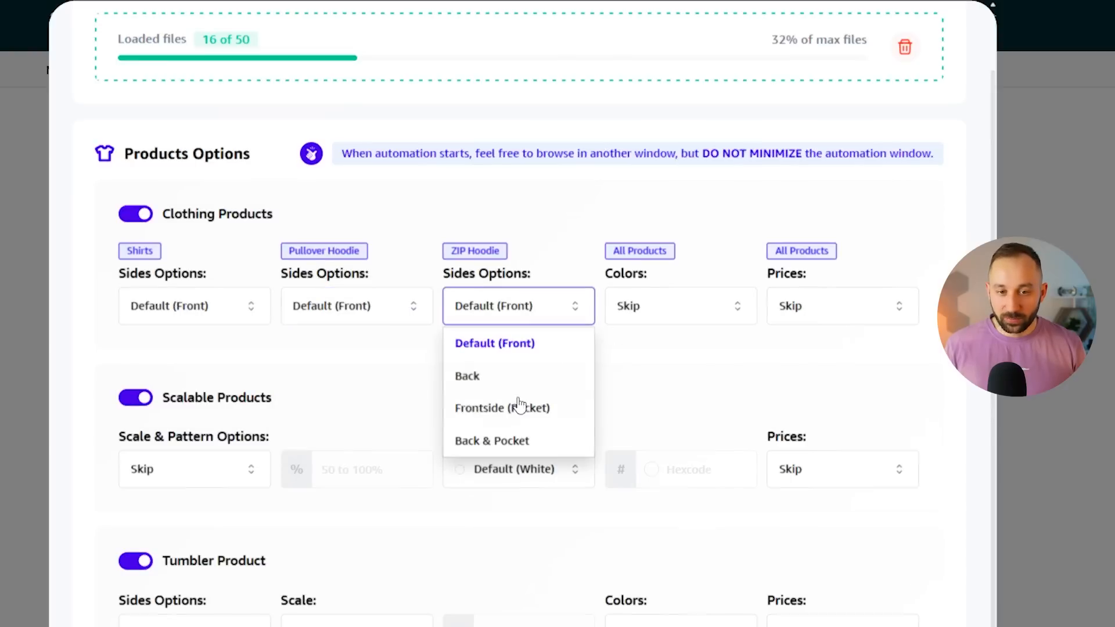
left_click(487, 375)
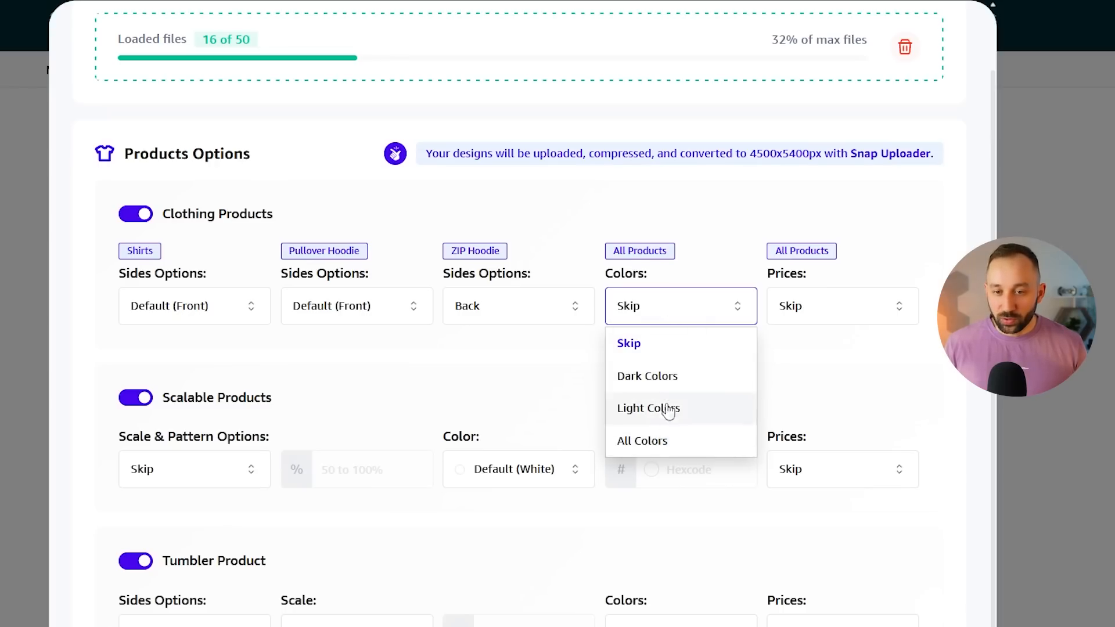
left_click(681, 379)
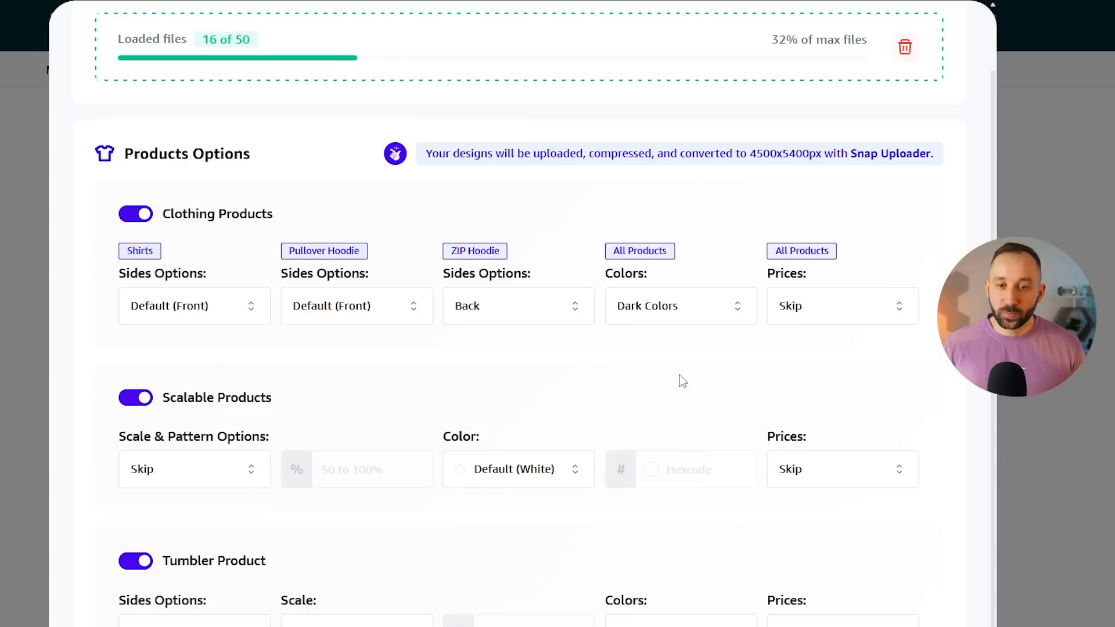
left_click(654, 311)
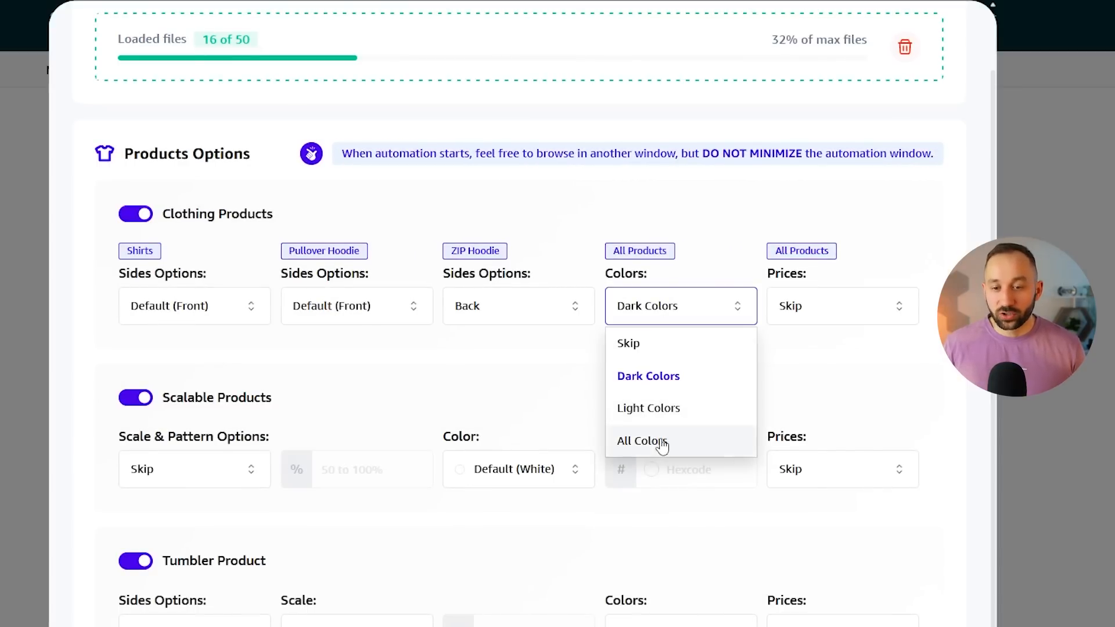
left_click(660, 348)
left_click(639, 303)
left_click(711, 383)
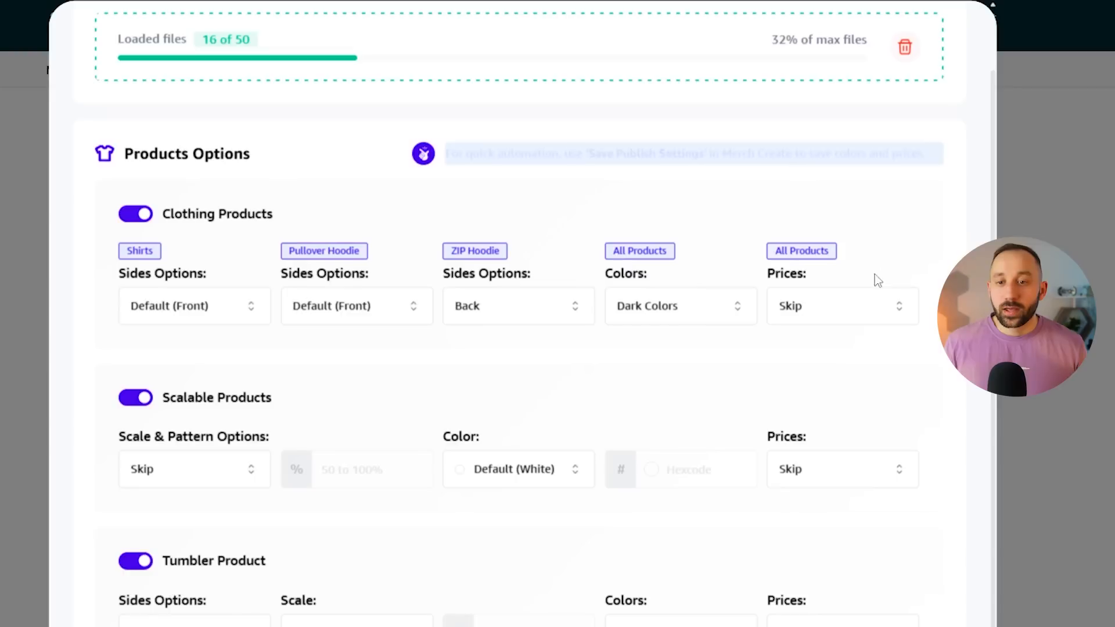
Set the prices for all clothing products to Suggested Prices.
left_click(836, 313)
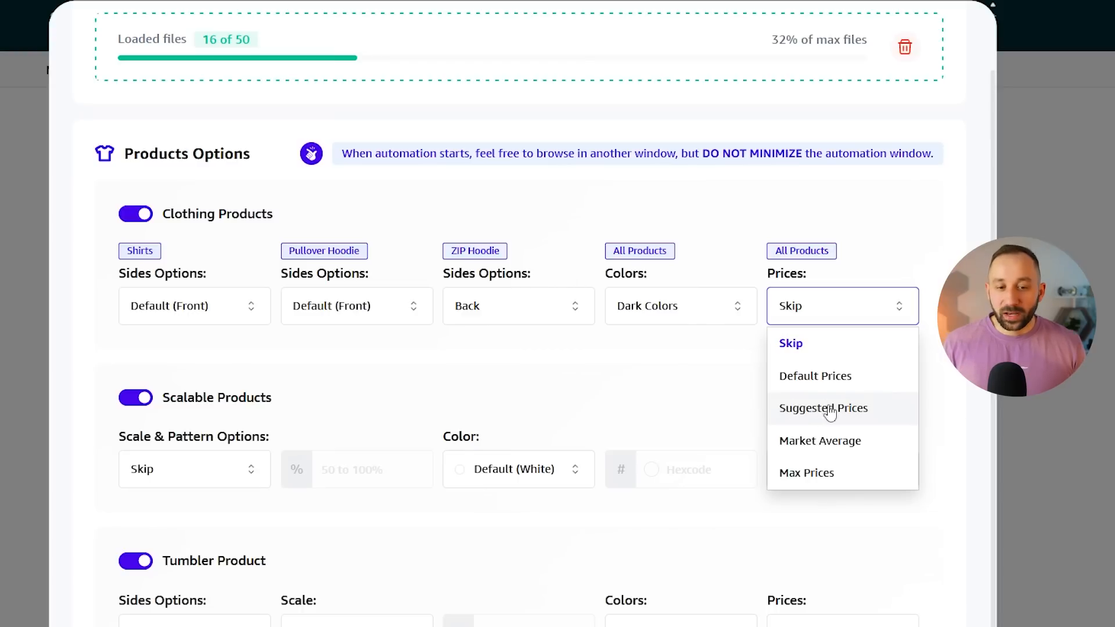
scroll(765, 374, "down", 2)
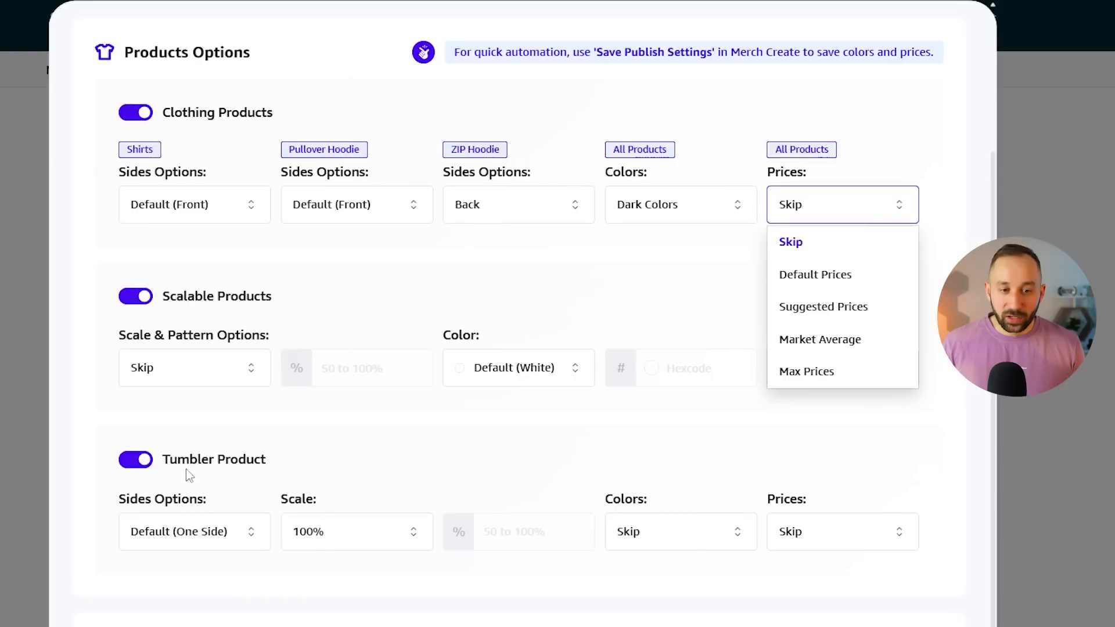
left_click(849, 542)
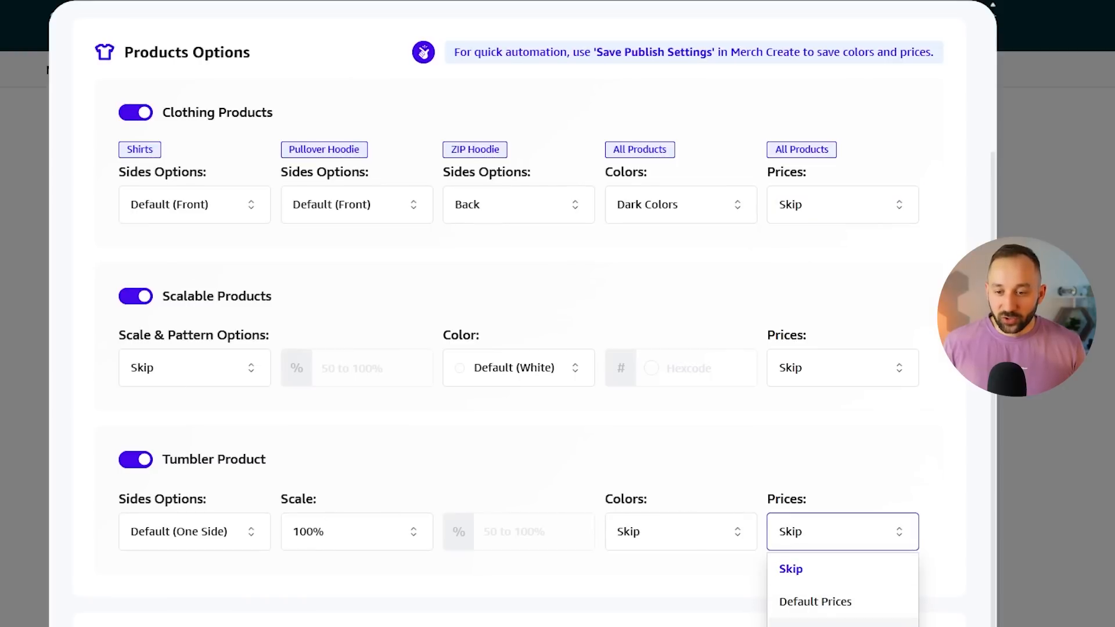
scroll(834, 311, "up", 2)
left_click(831, 287)
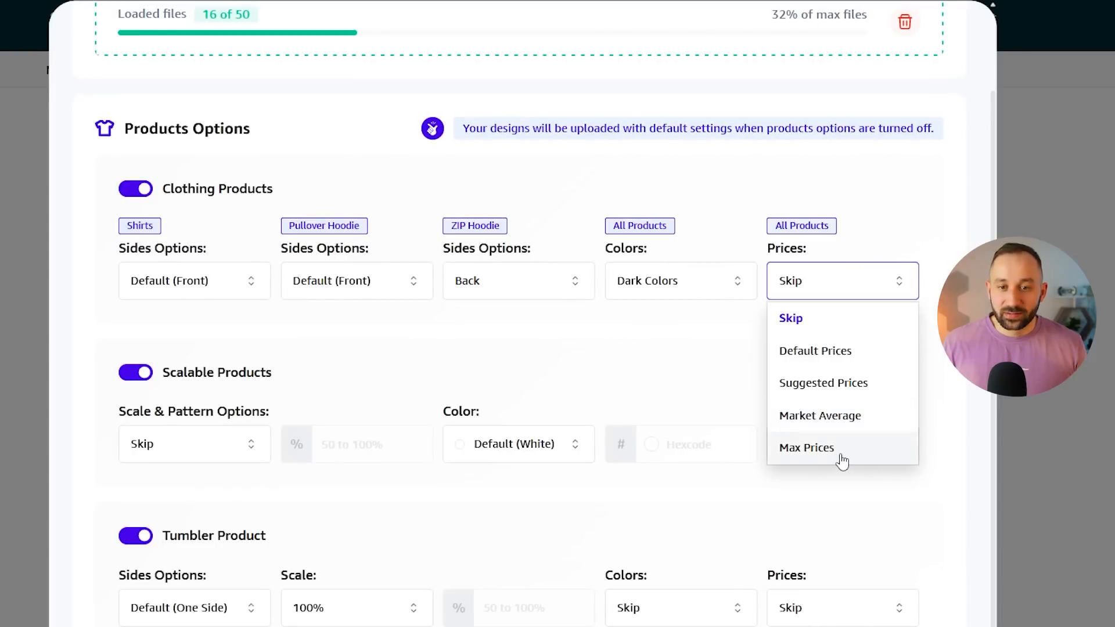
left_click(858, 385)
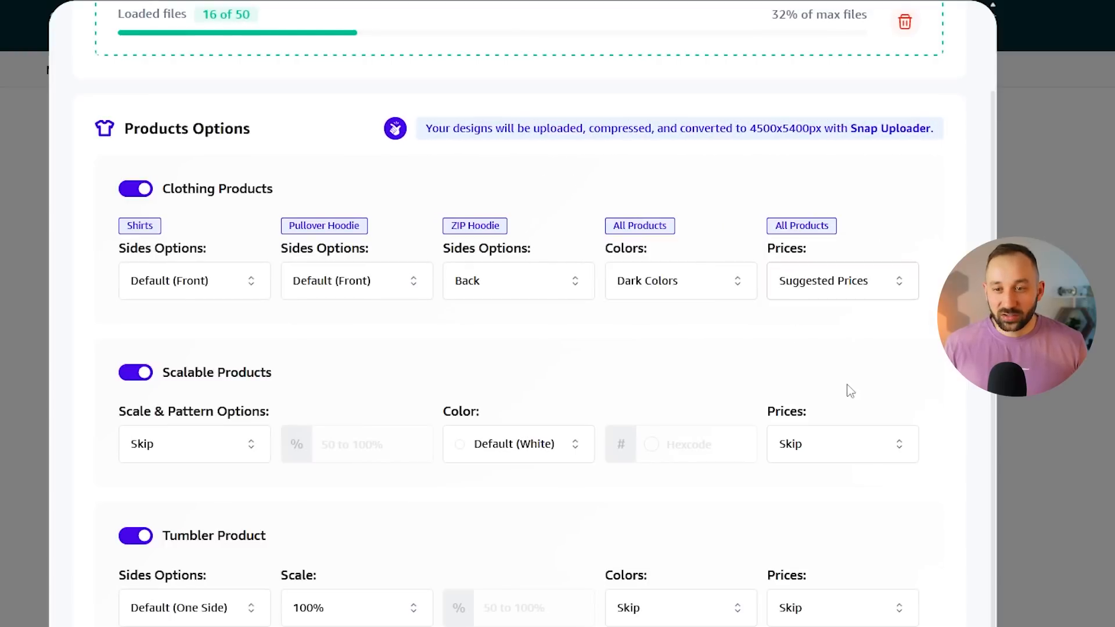
left_click(838, 284)
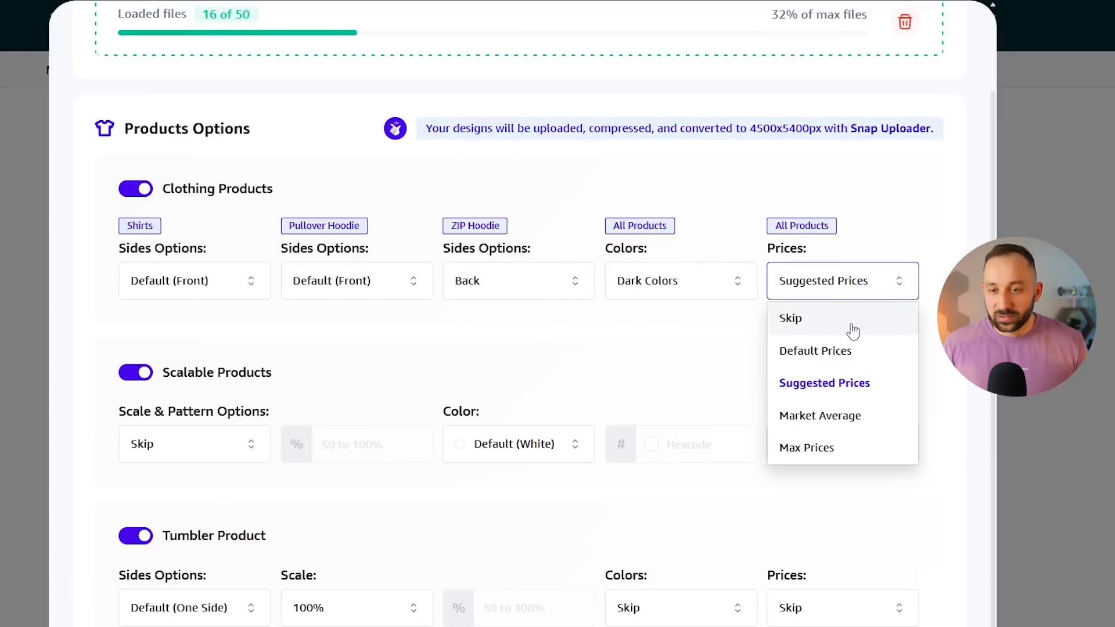
left_click(858, 384)
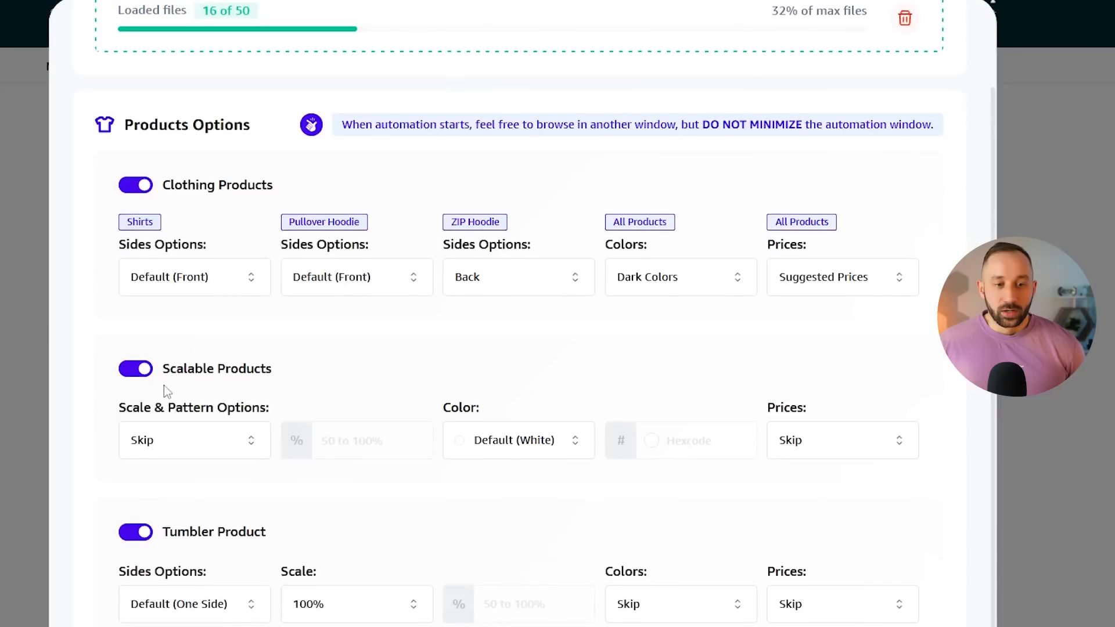
Set the scalable products to a custom scale of 65%.
scroll(157, 342, "down", 2)
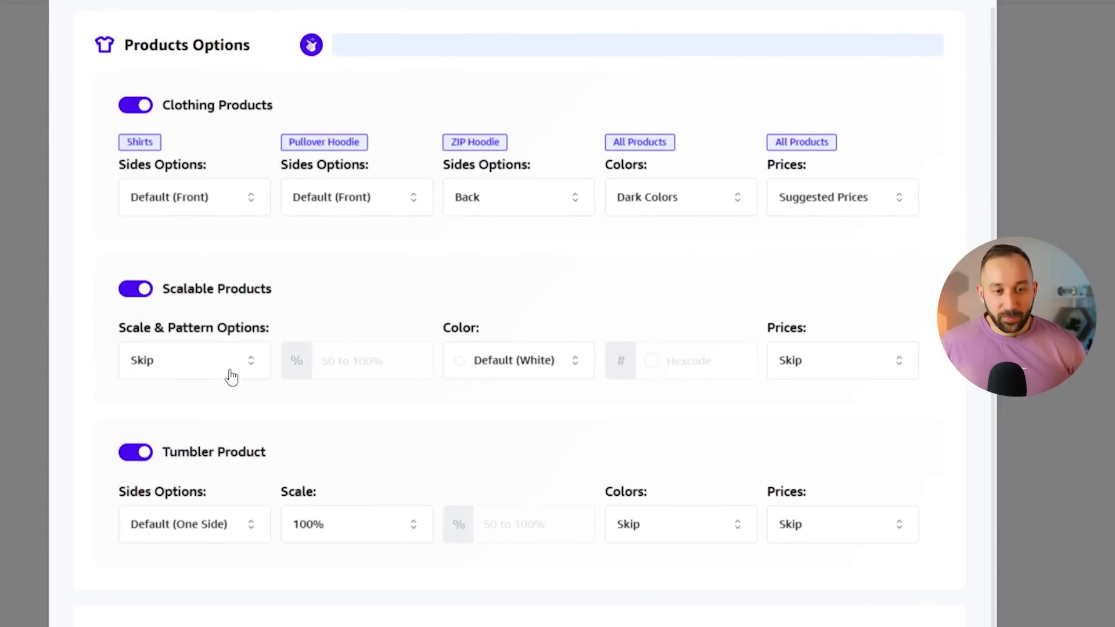
left_click(205, 367)
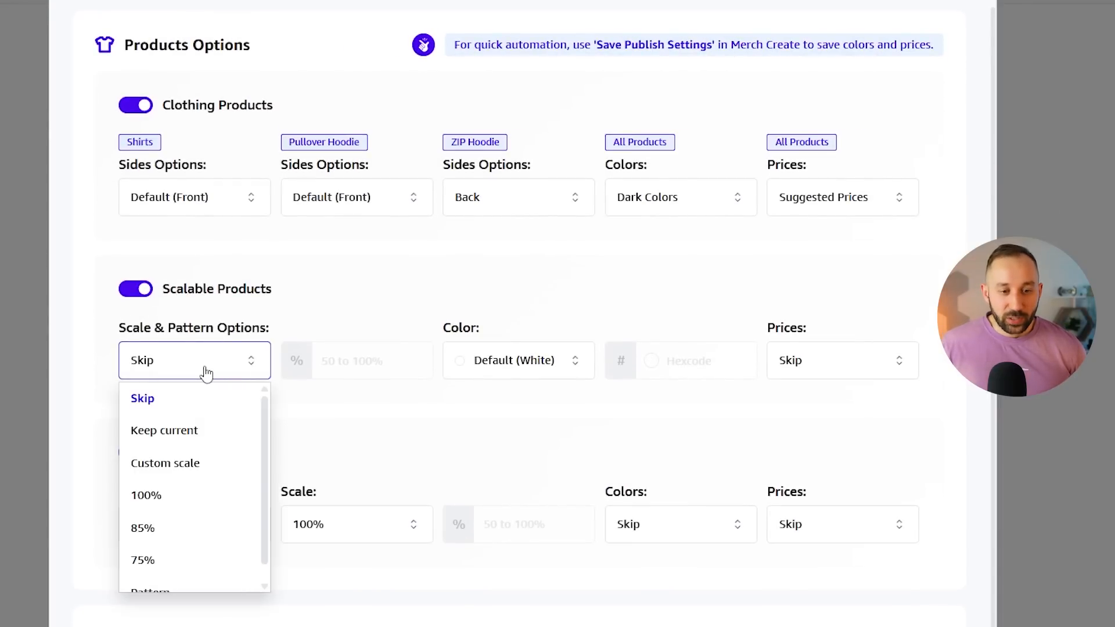
left_click(165, 404)
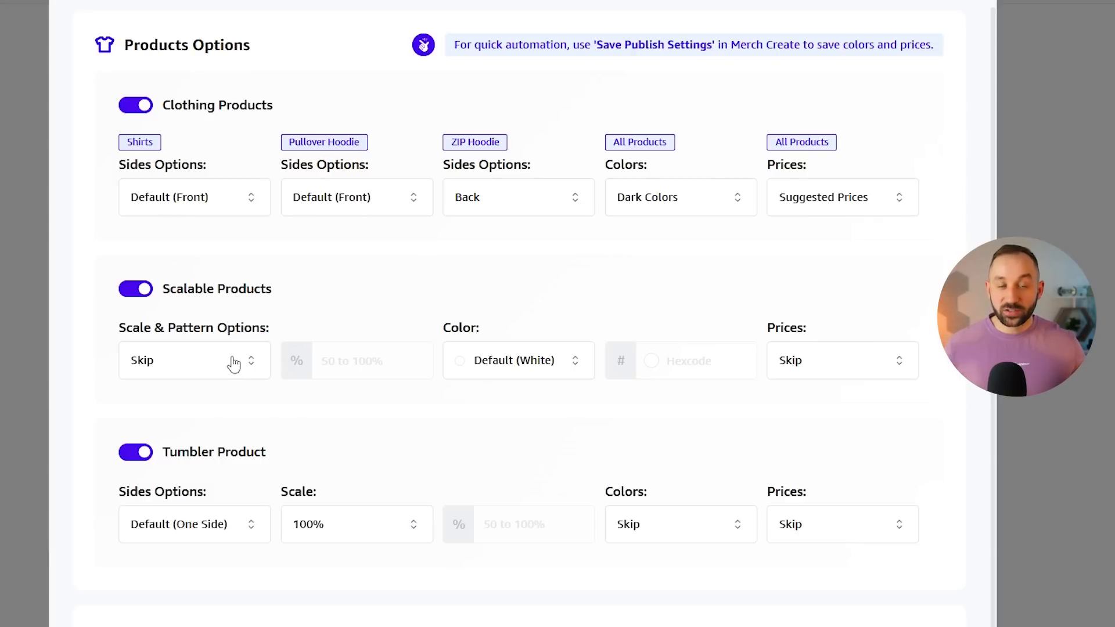
left_click(233, 363)
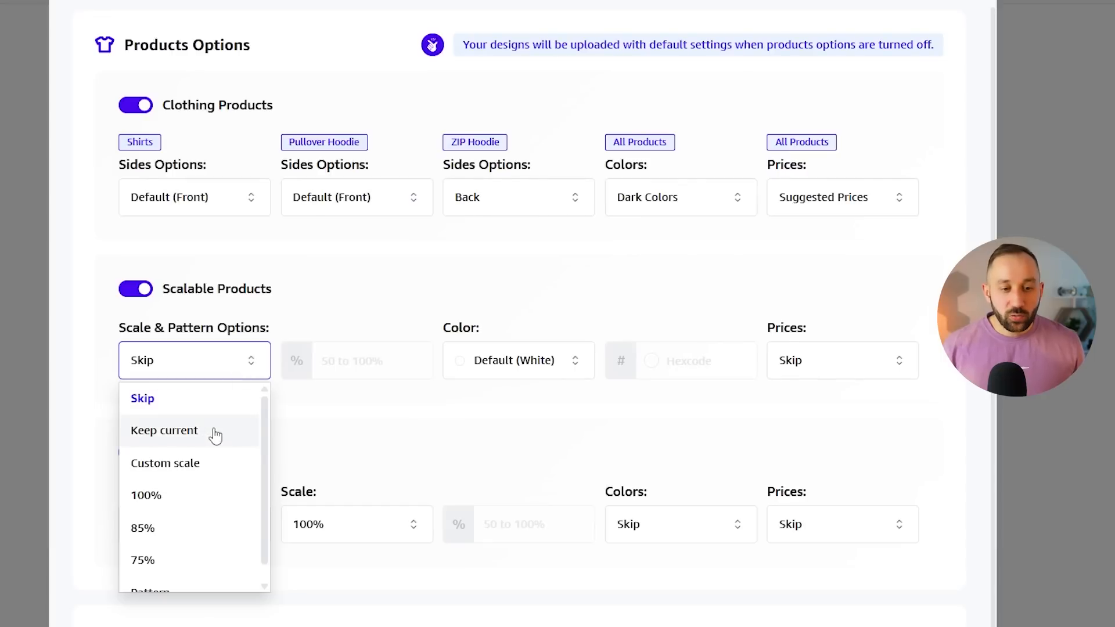
scroll(215, 436, "down", 1)
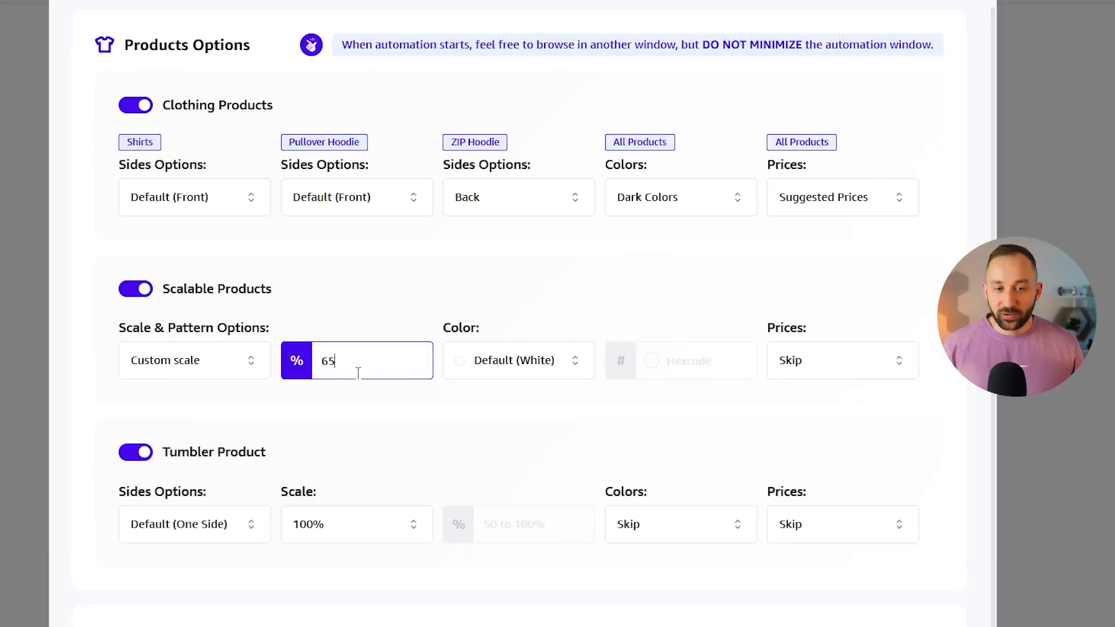
left_click(252, 375)
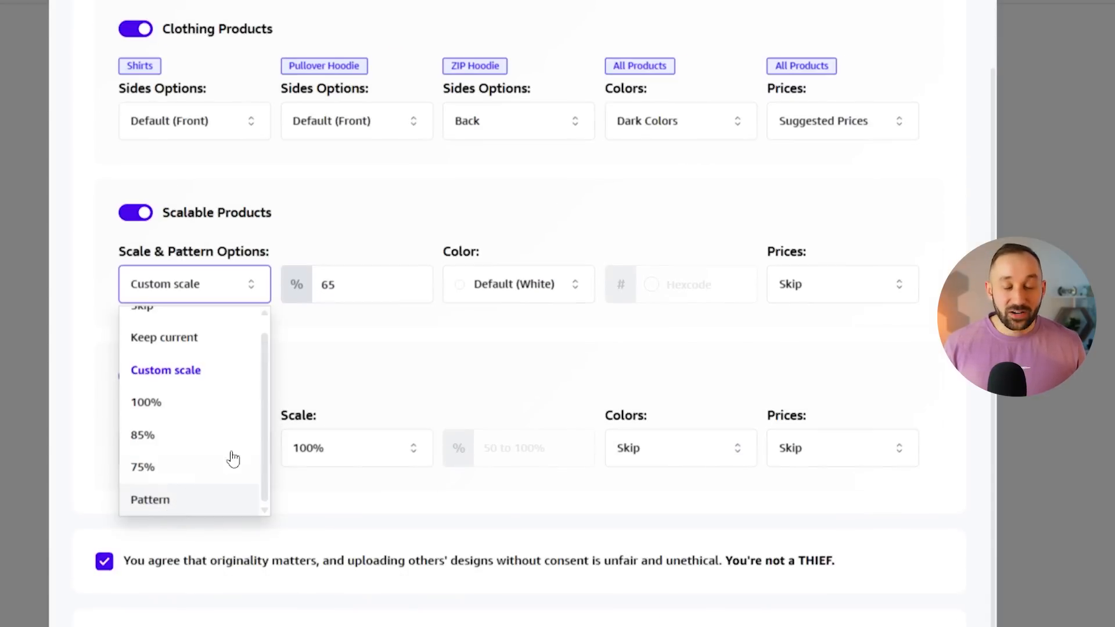
left_click(342, 323)
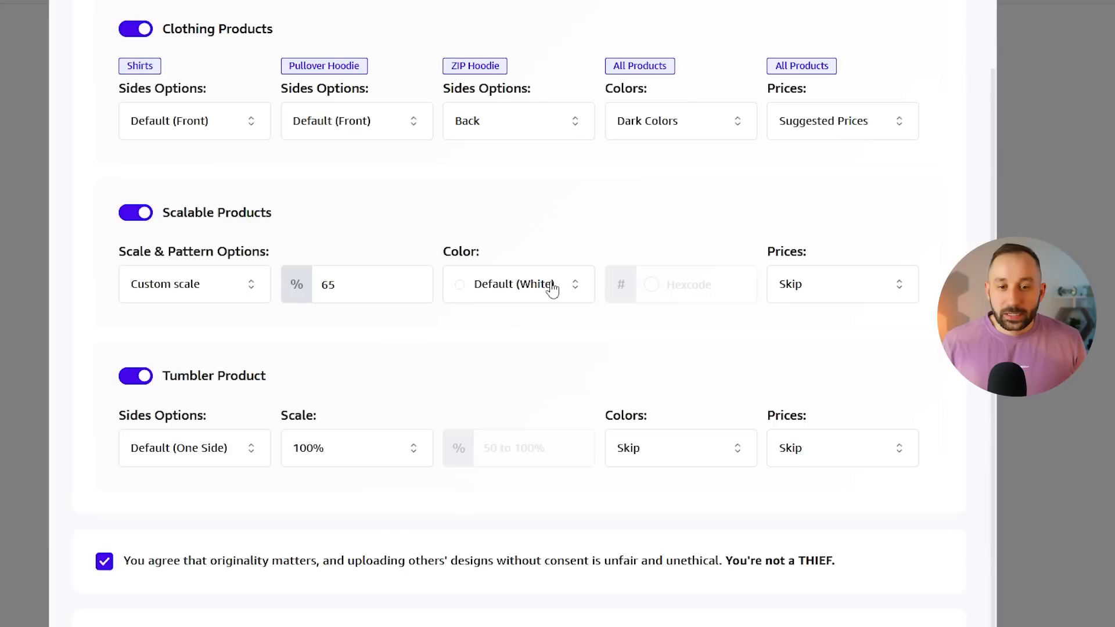
Set the scalable products' color to Black and their prices to Market Average.
left_click(547, 285)
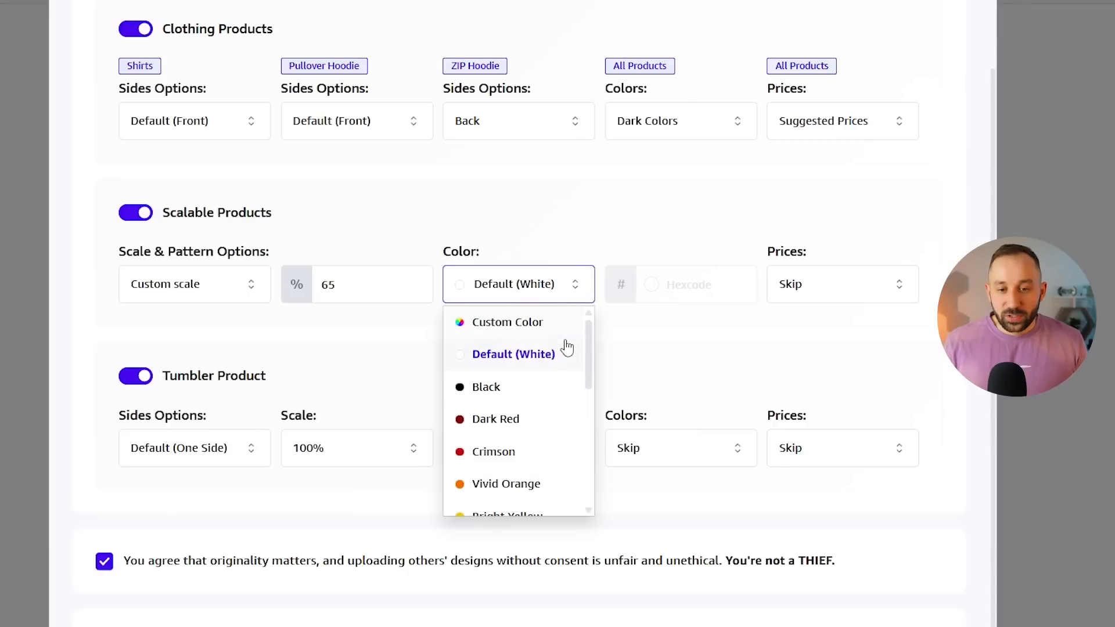
scroll(541, 354, "down", 2)
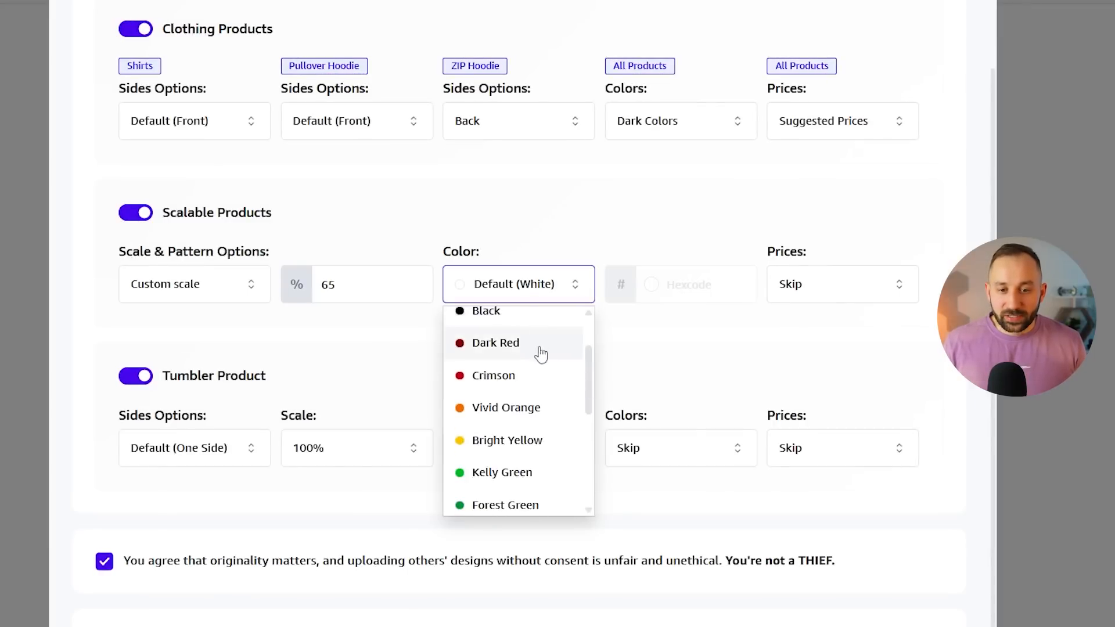
scroll(540, 351, "up", 2)
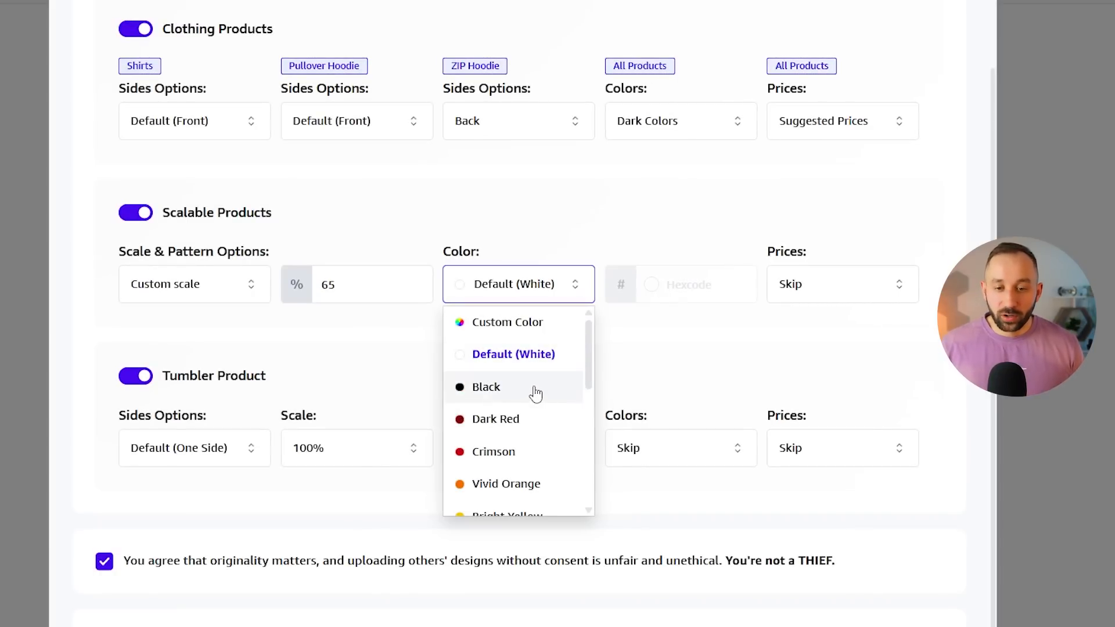
scroll(535, 393, "down", 6)
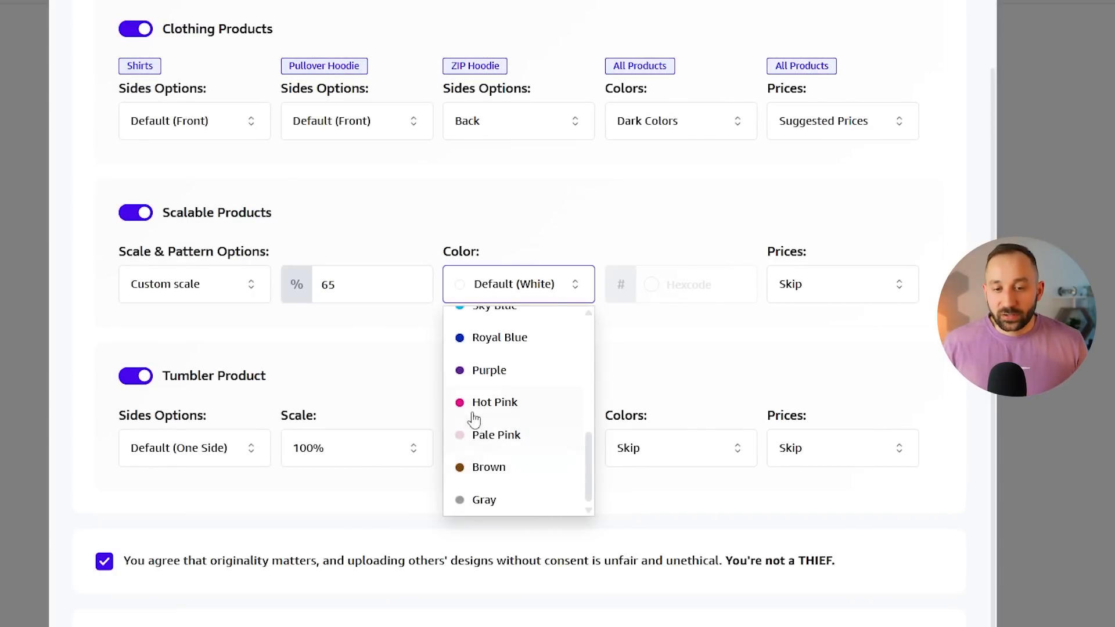
scroll(488, 441, "up", 6)
left_click(493, 320)
left_click_drag(715, 283, 651, 281)
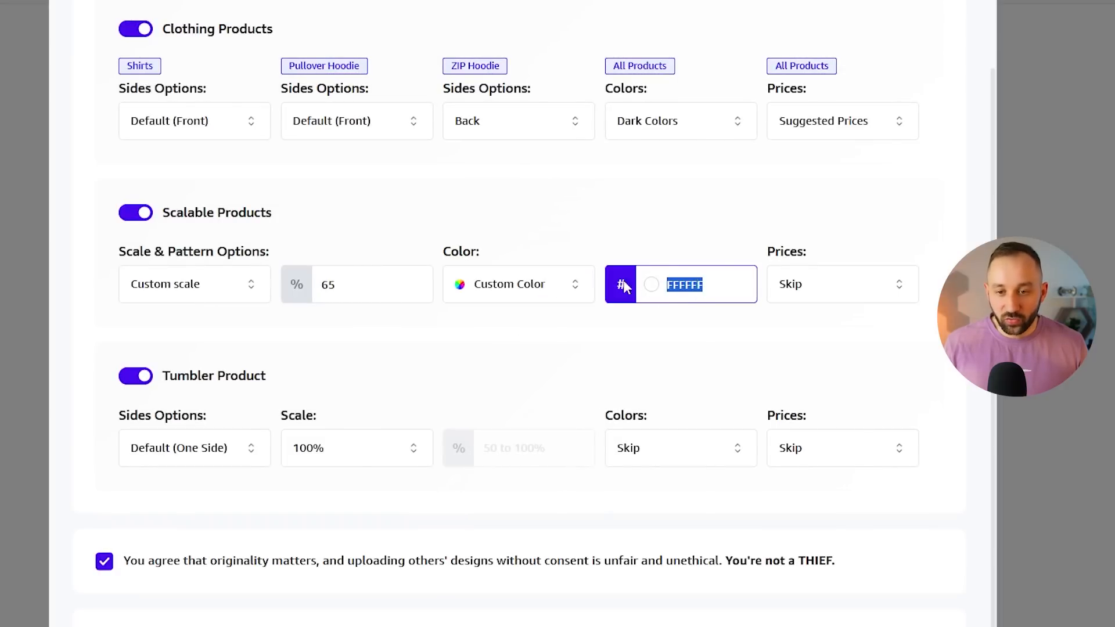
left_click(516, 286)
left_click(510, 387)
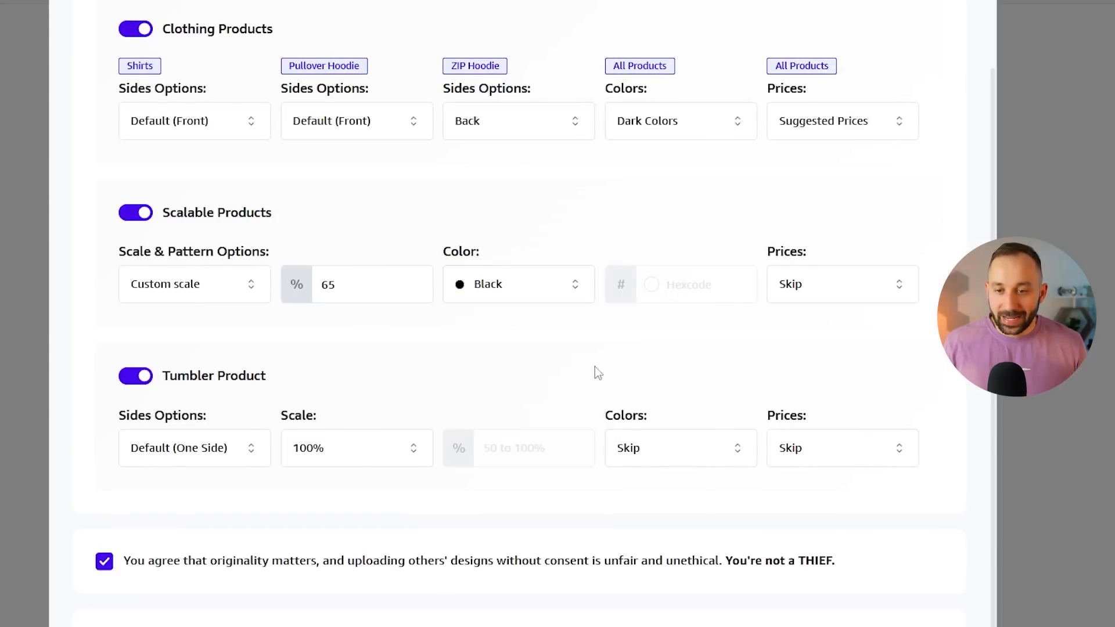
left_click(848, 286)
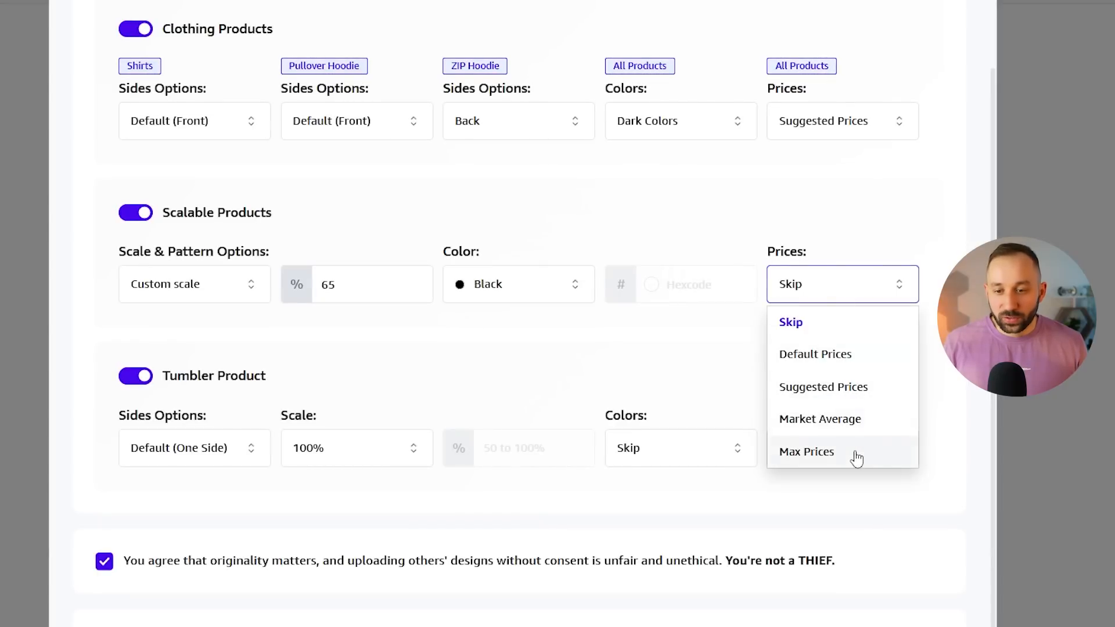
left_click(841, 419)
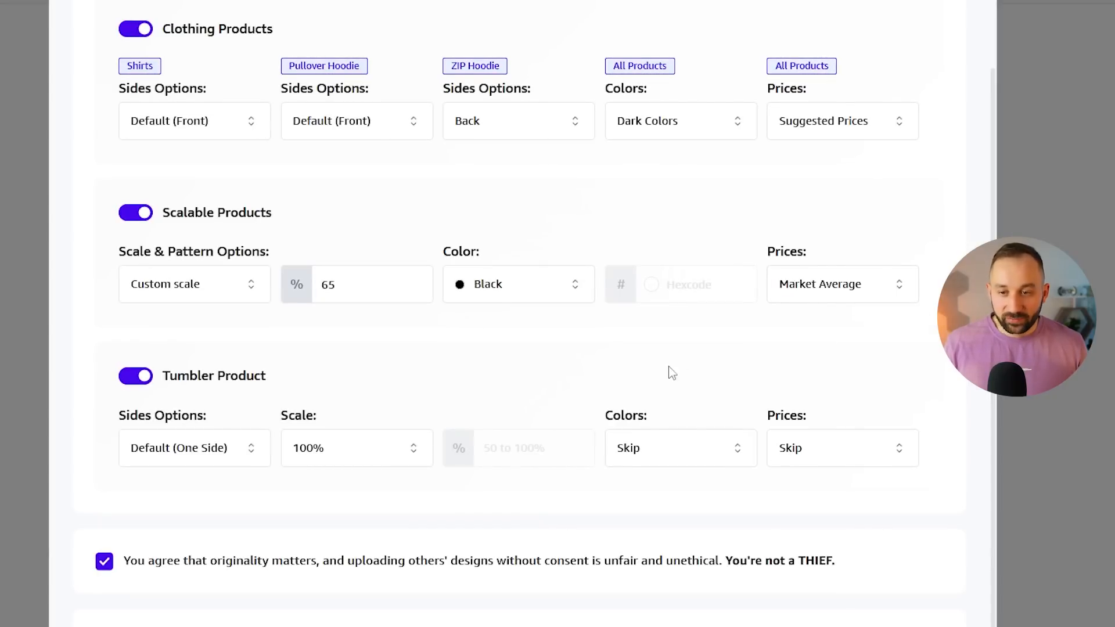
Set the tumbler product's sides option to Two Sides.
scroll(203, 441, "down", 1)
left_click(203, 443)
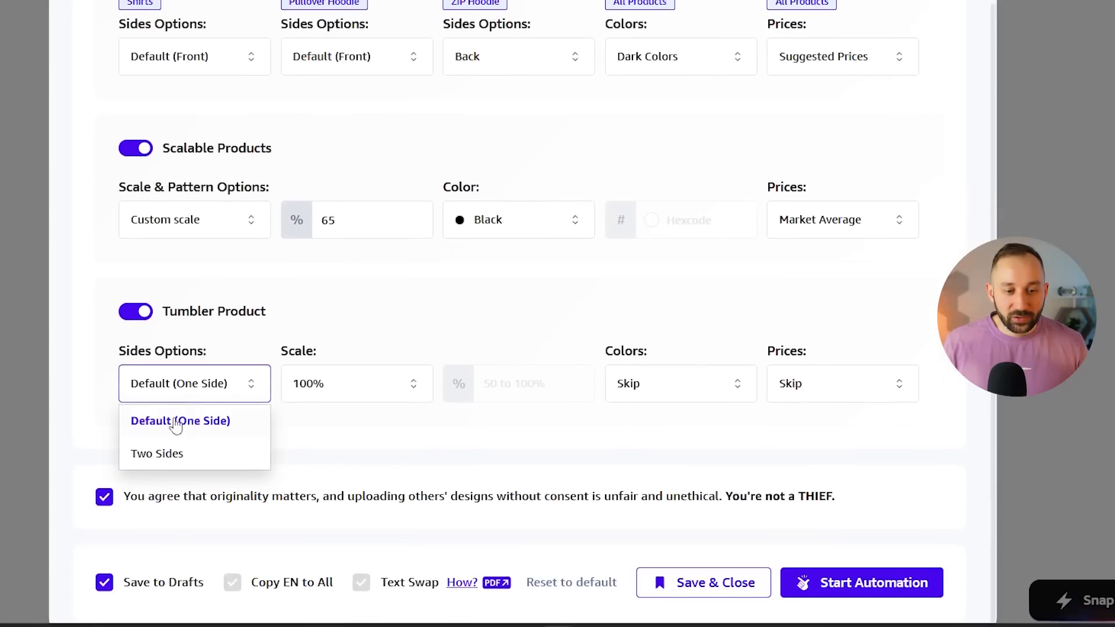
left_click(210, 457)
Give the tumbler product a custom scale of 90% and set its colors to Dark Colors.
left_click(409, 393)
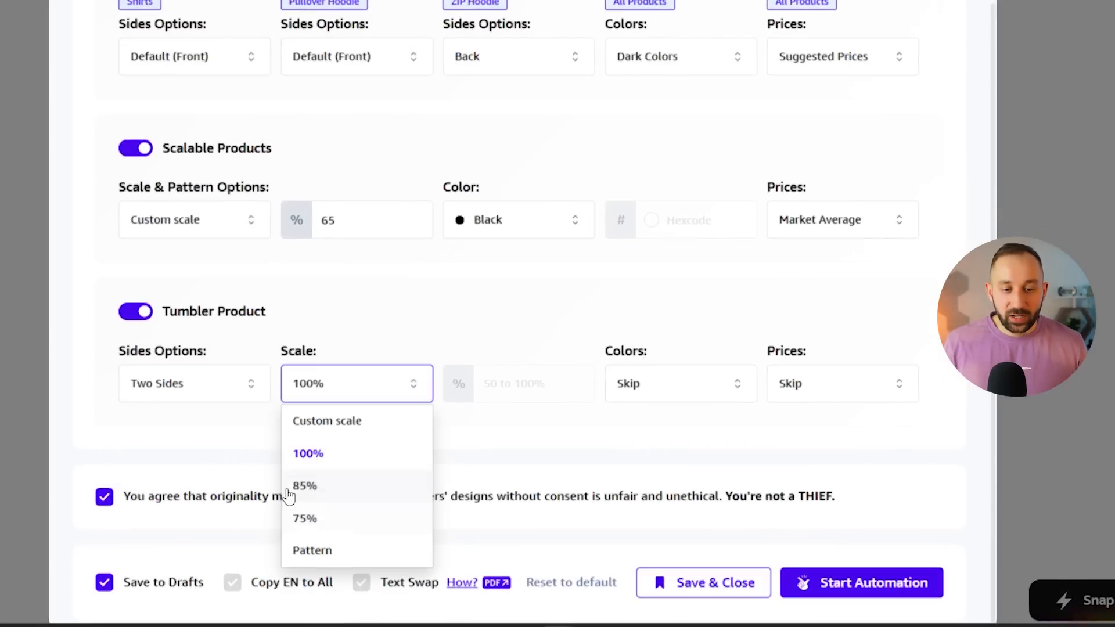
left_click(332, 491)
left_click(383, 393)
left_click(323, 419)
type("30")
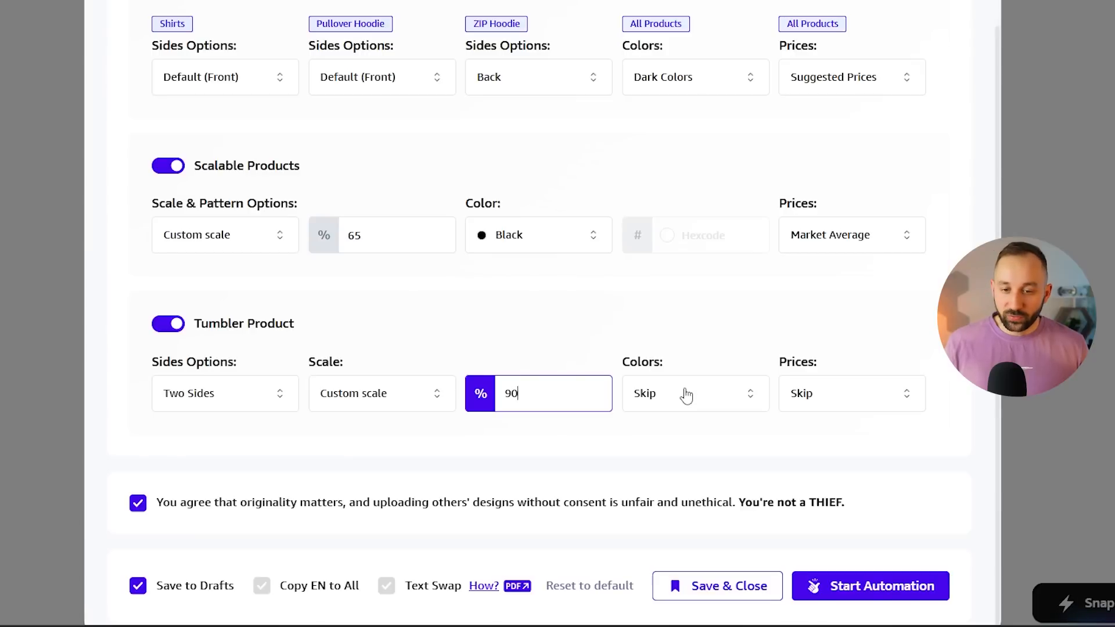
left_click(683, 395)
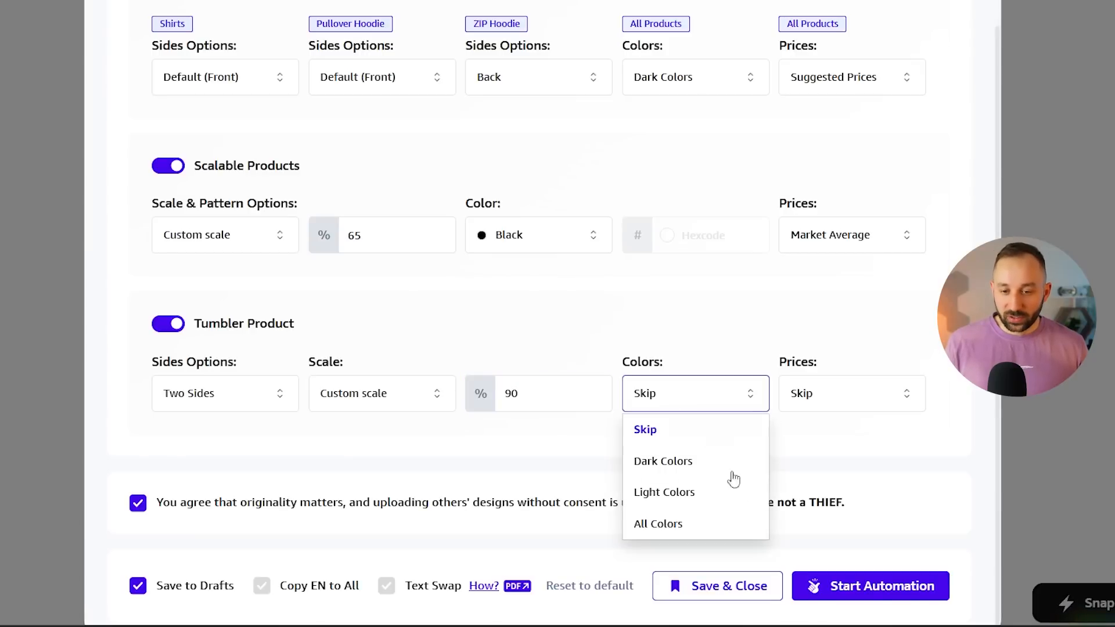
left_click(687, 463)
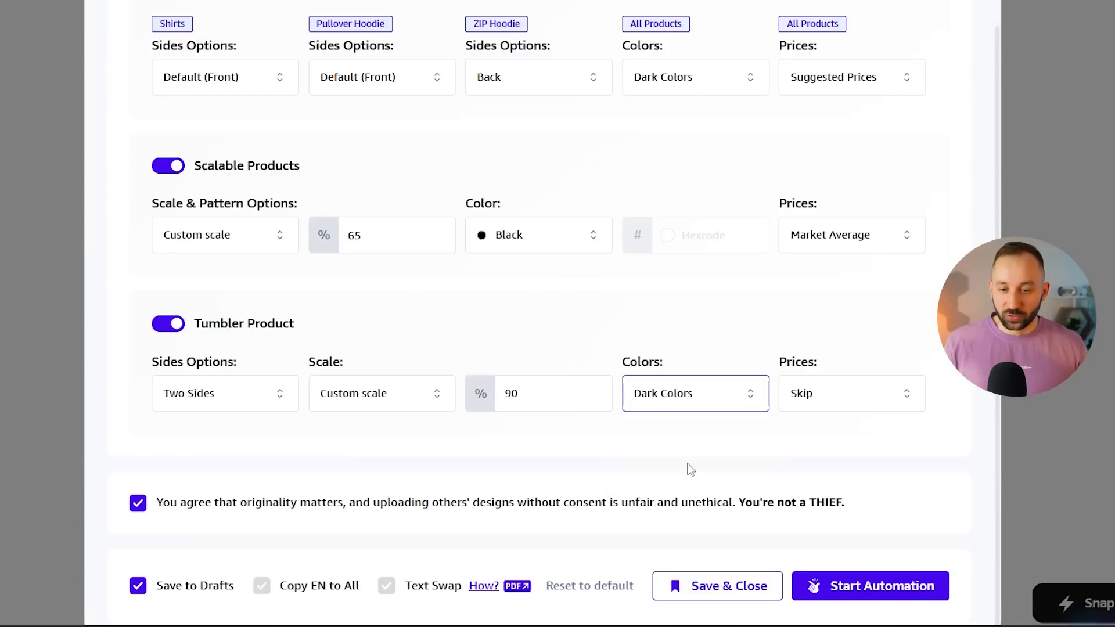
Set the tumbler product's prices to Suggested Prices.
left_click(850, 396)
left_click(873, 493)
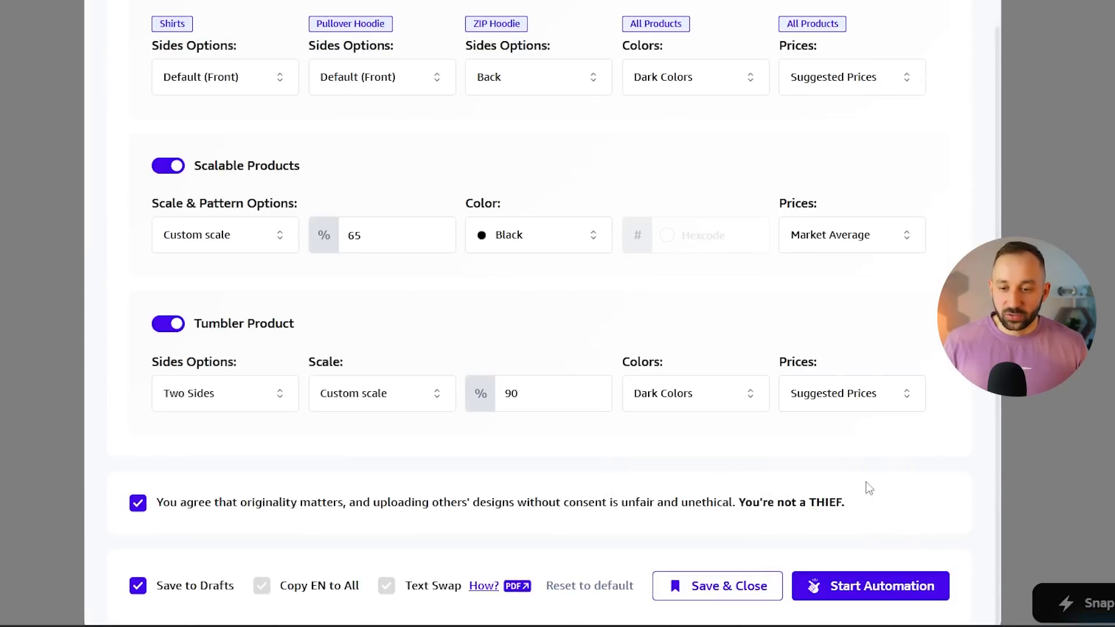
Switch the originality agreement and the Save to Drafts option off and back on, one after the other.
left_click(143, 506)
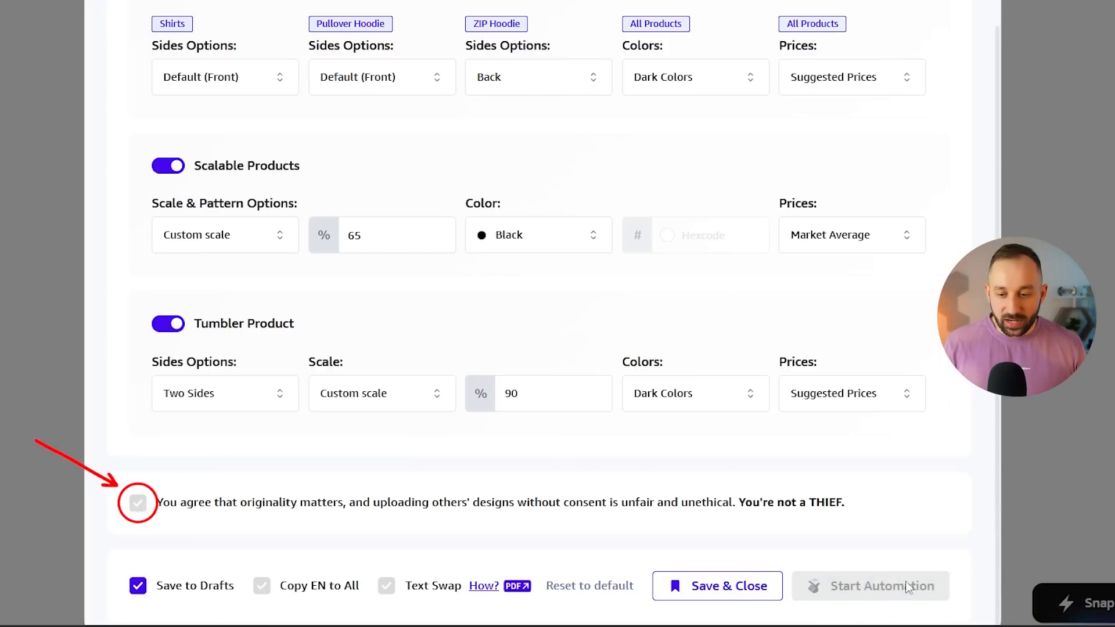
left_click(142, 505)
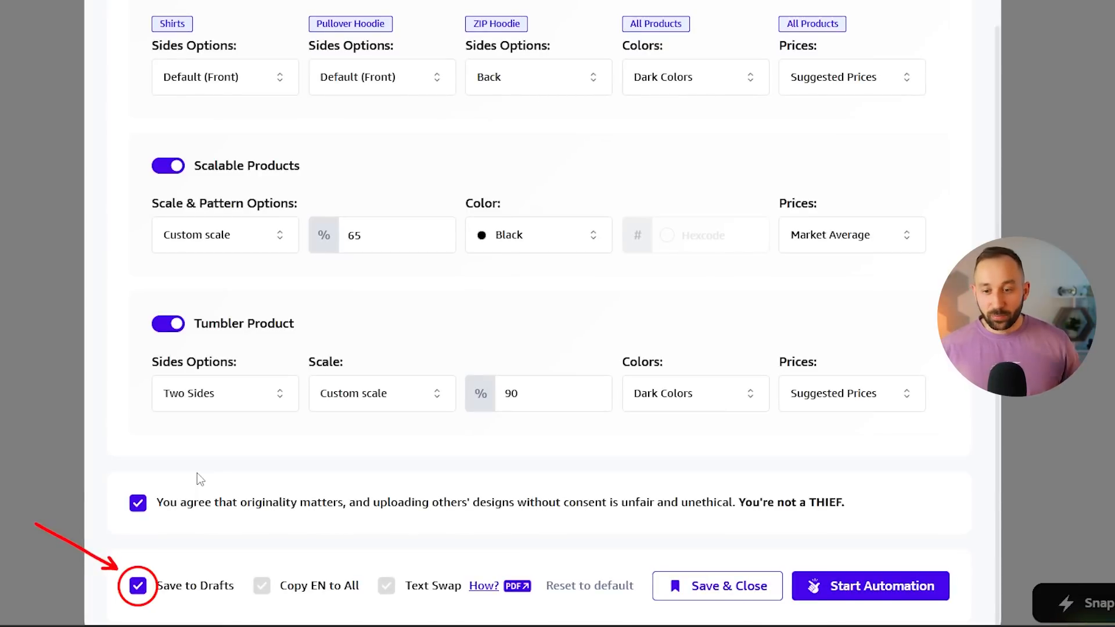
left_click(139, 588)
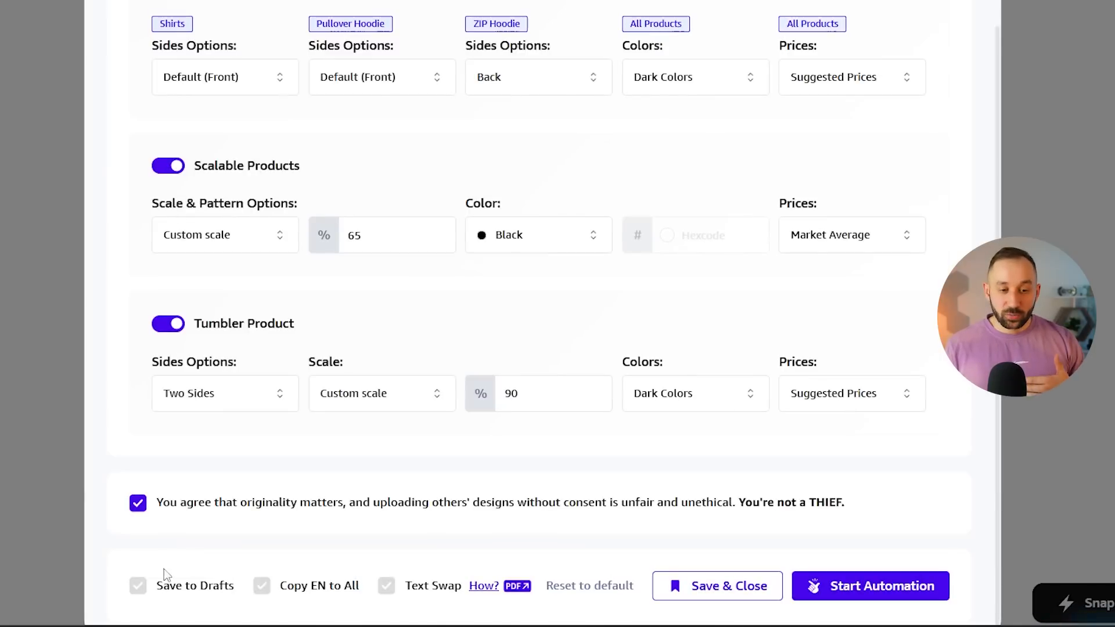
left_click(139, 585)
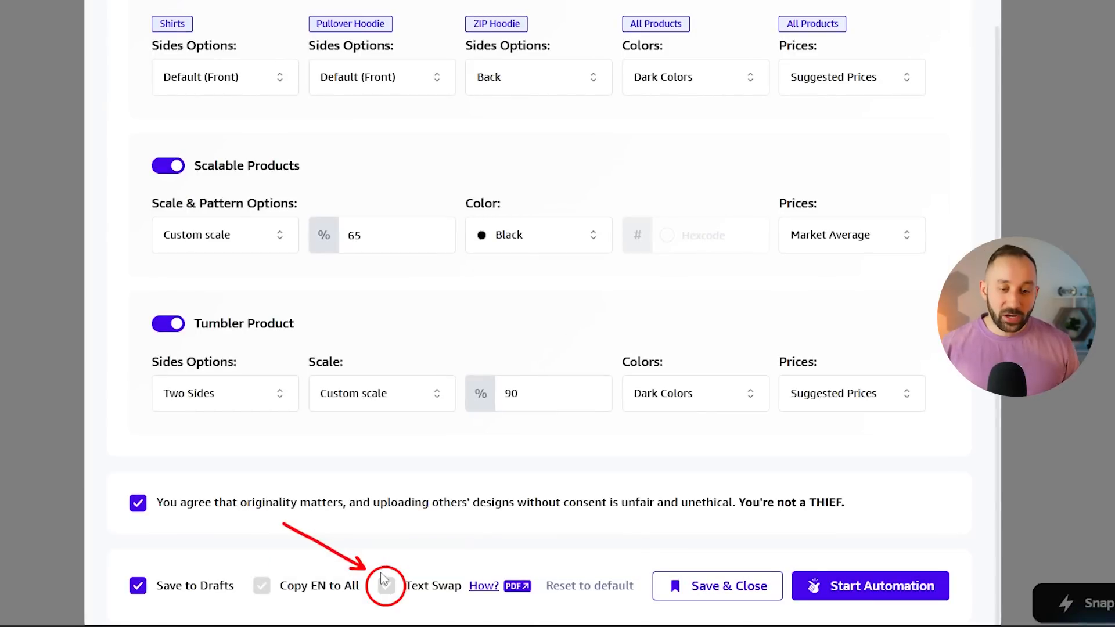
Enable the Text Swap option for the automation.
left_click(386, 583)
left_click(388, 589)
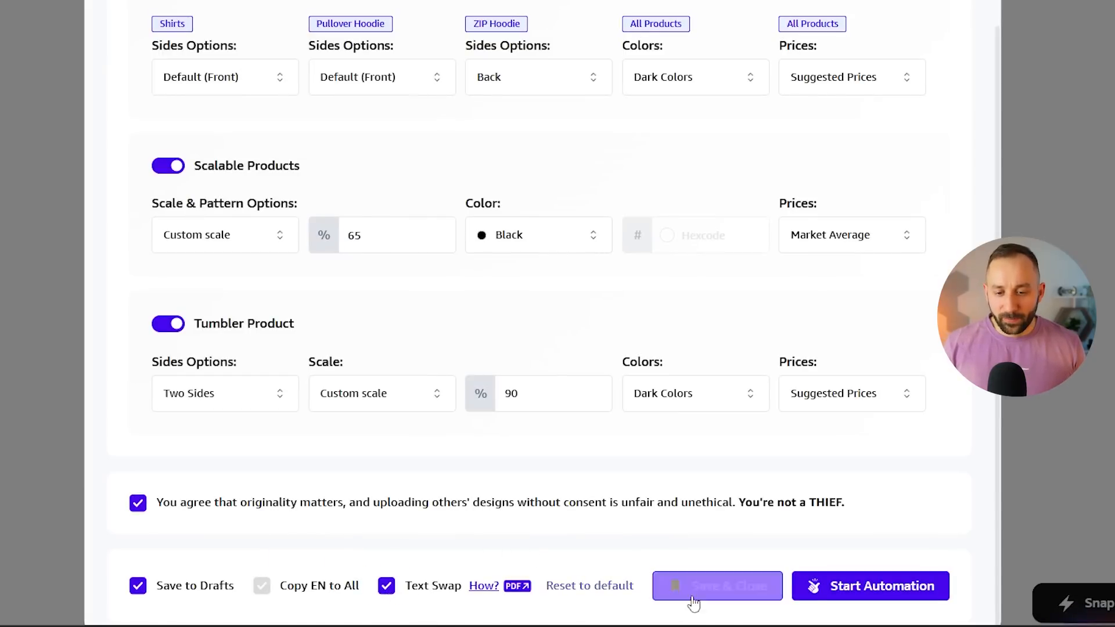
scroll(669, 435, "up", 3)
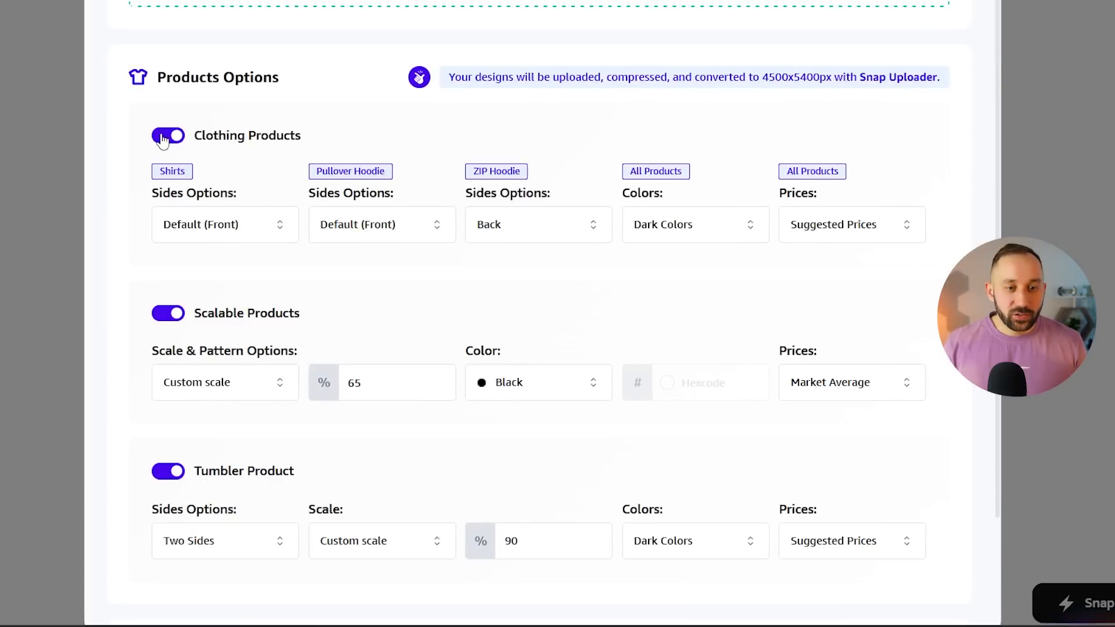
scroll(202, 381, "down", 3)
scroll(164, 331, "up", 3)
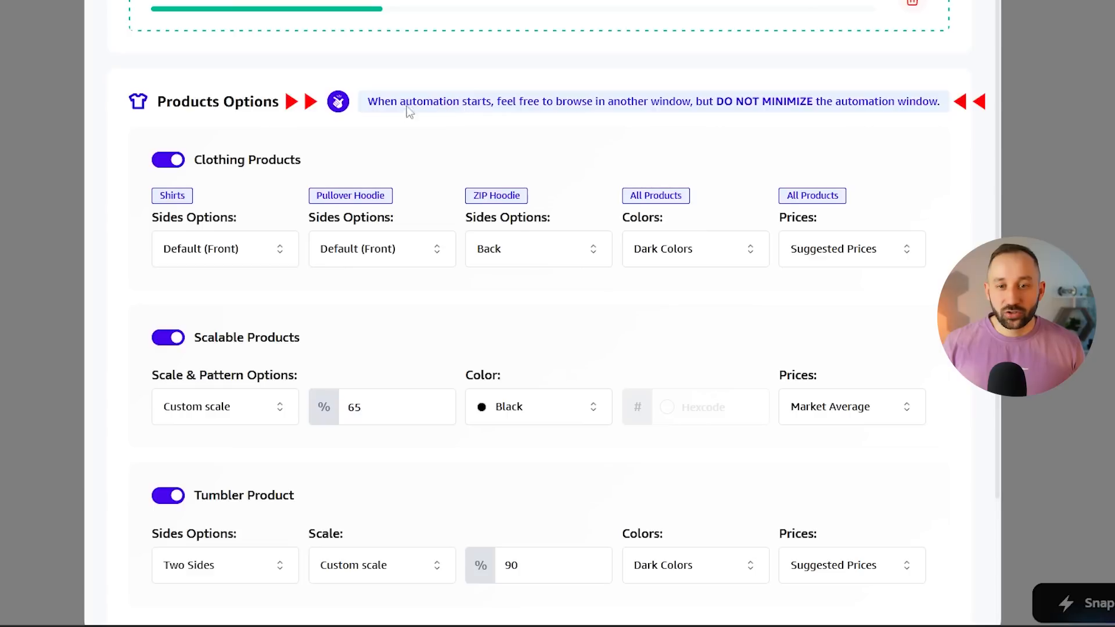
scroll(778, 109, "down", 3)
scroll(909, 578, "up", 2)
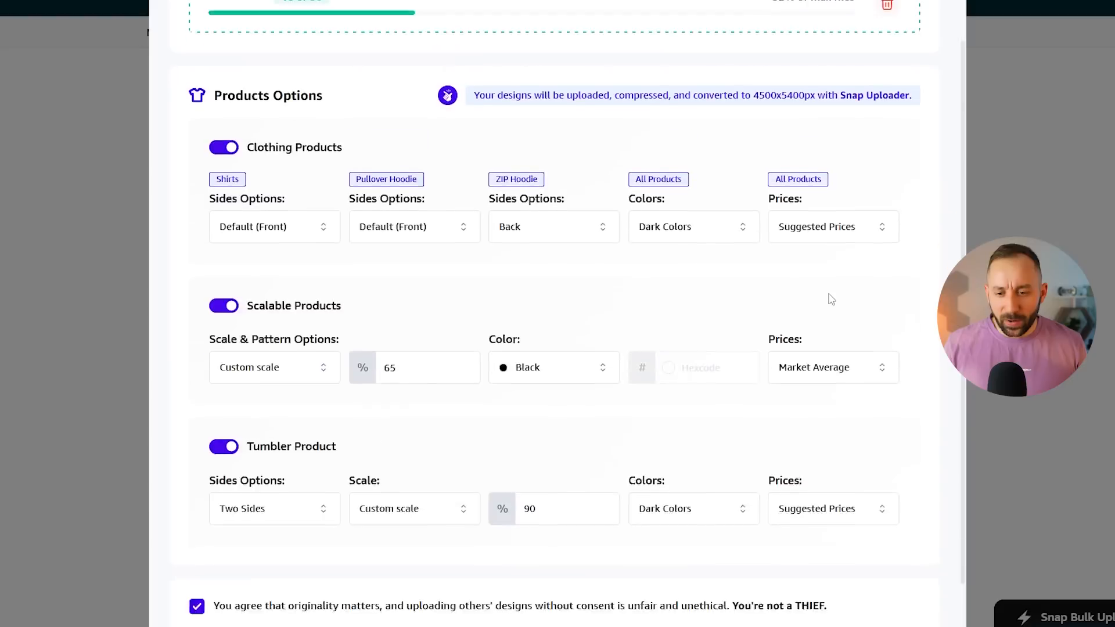
scroll(831, 299, "down", 2)
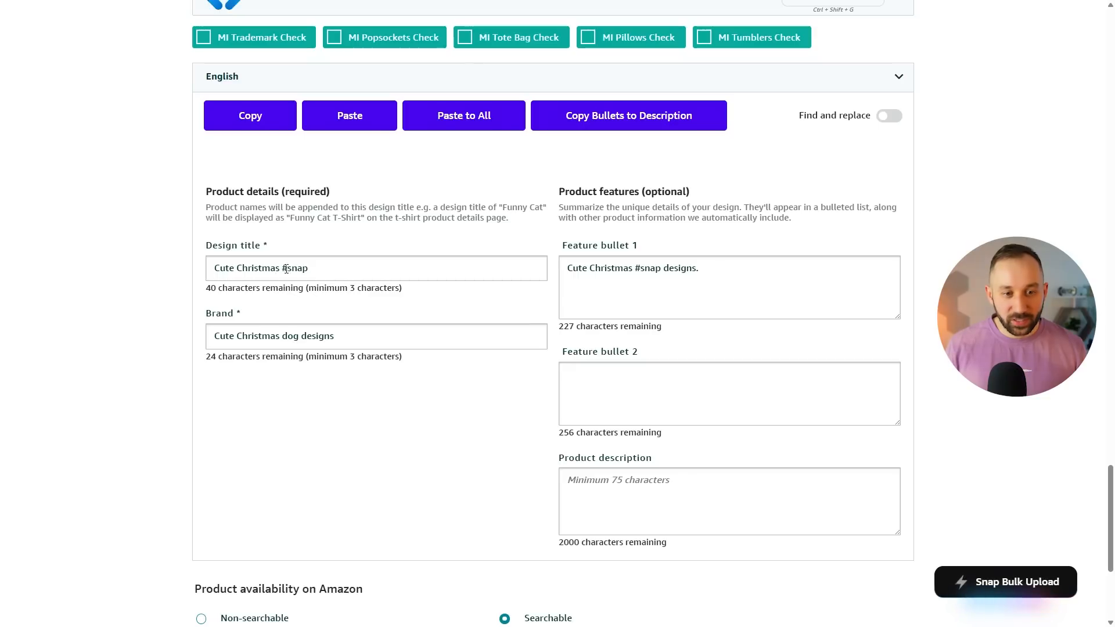
Compare the #snap placeholder in the design title and first feature bullet with the design file names in the SNAP 3.0 folder.
left_click_drag(282, 269, 312, 268)
left_click(313, 269)
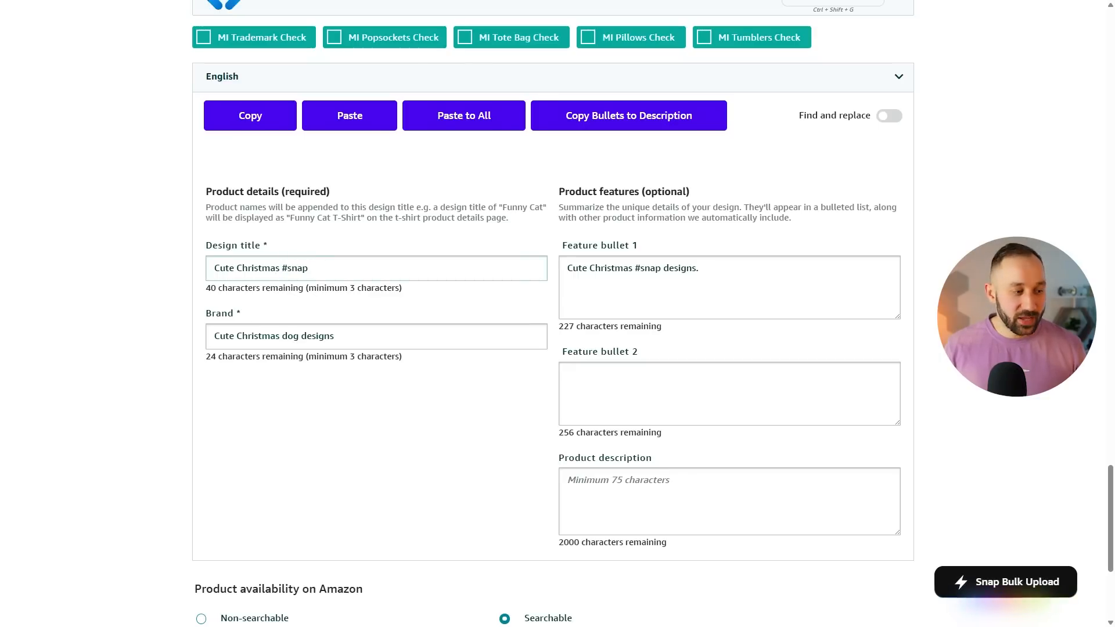
left_click_drag(691, 1, 867, 102)
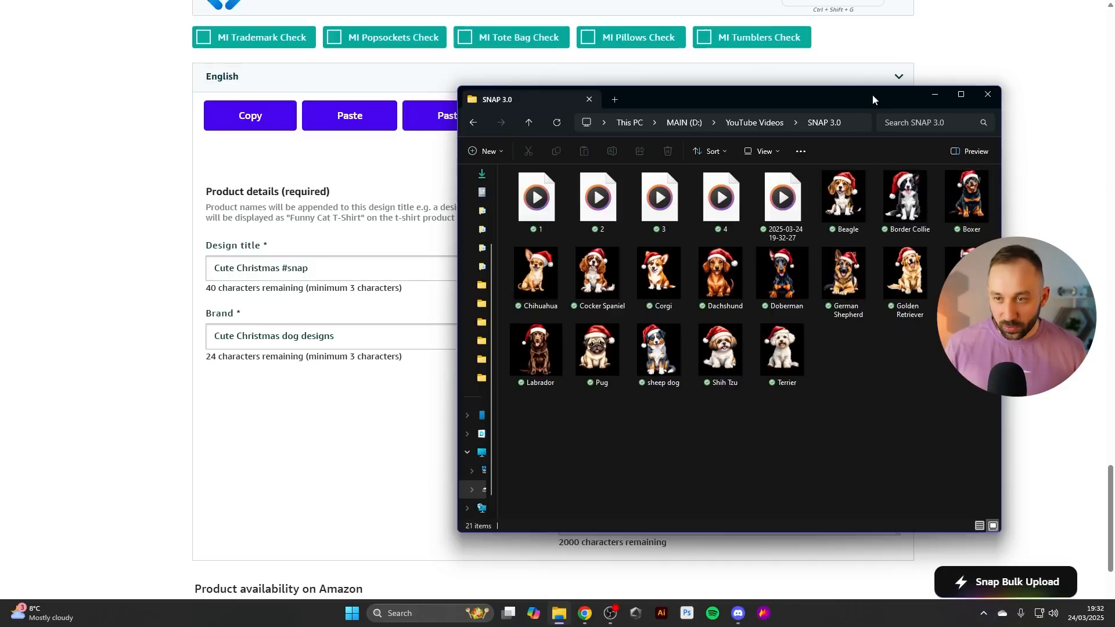
left_click(237, 285)
left_click_drag(568, 267, 634, 271)
left_click(662, 271)
left_click(637, 280)
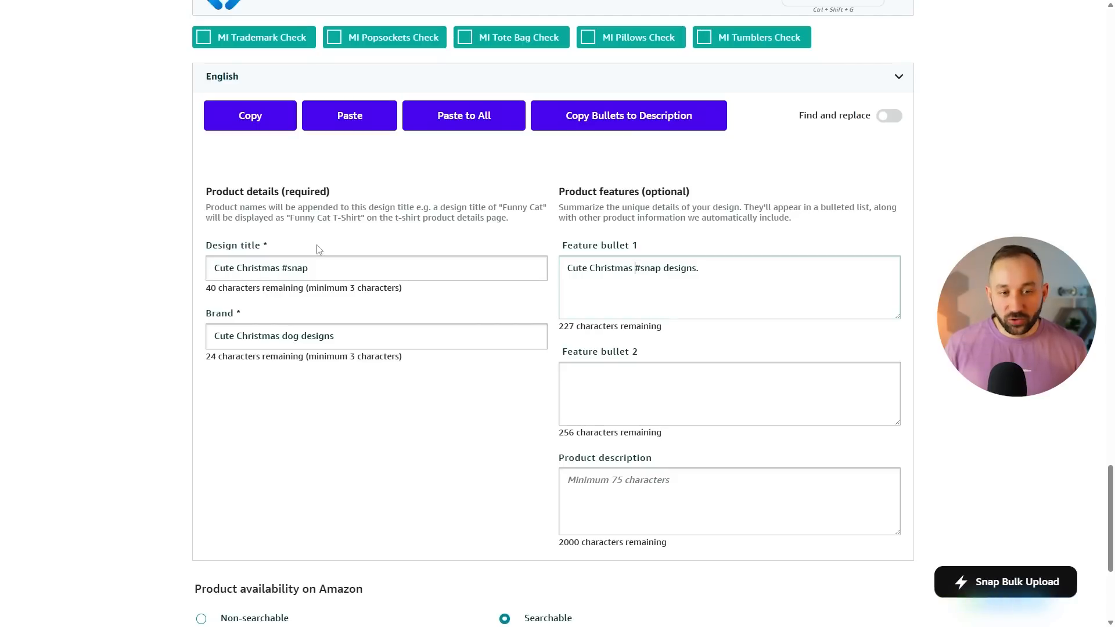
Remove the words before #snap from the English design title and call up saving of the publish settings.
left_click_drag(284, 266, 116, 265)
key("BackSpace")
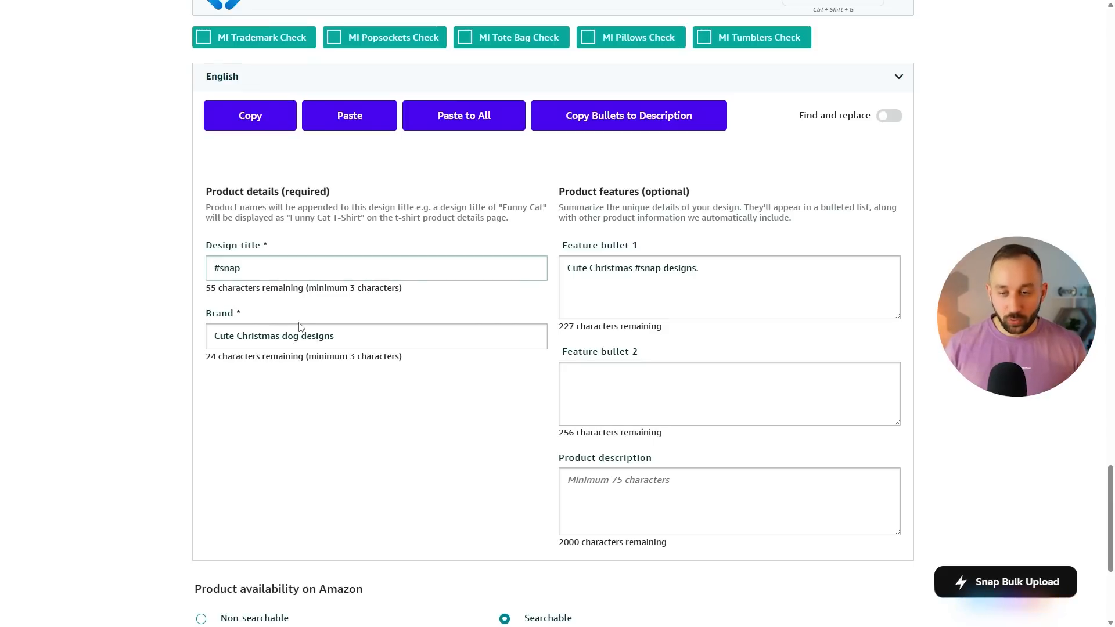
scroll(302, 330, "up", 1)
scroll(316, 333, "down", 5)
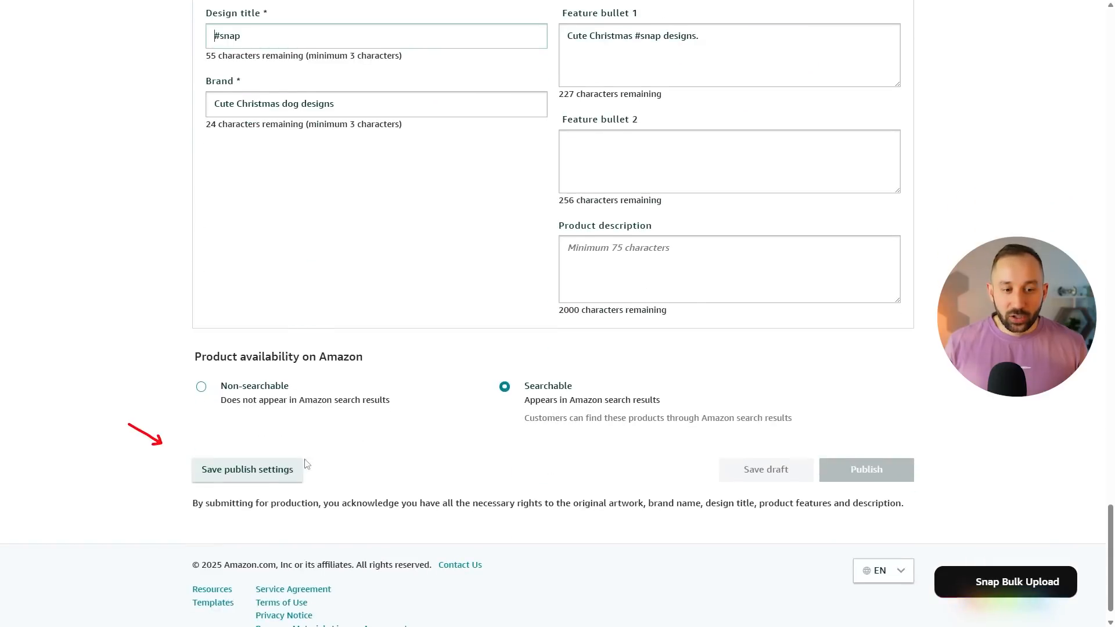
left_click(255, 471)
Select all products in all marketplaces for the design.
scroll(423, 490, "up", 10)
scroll(465, 301, "up", 15)
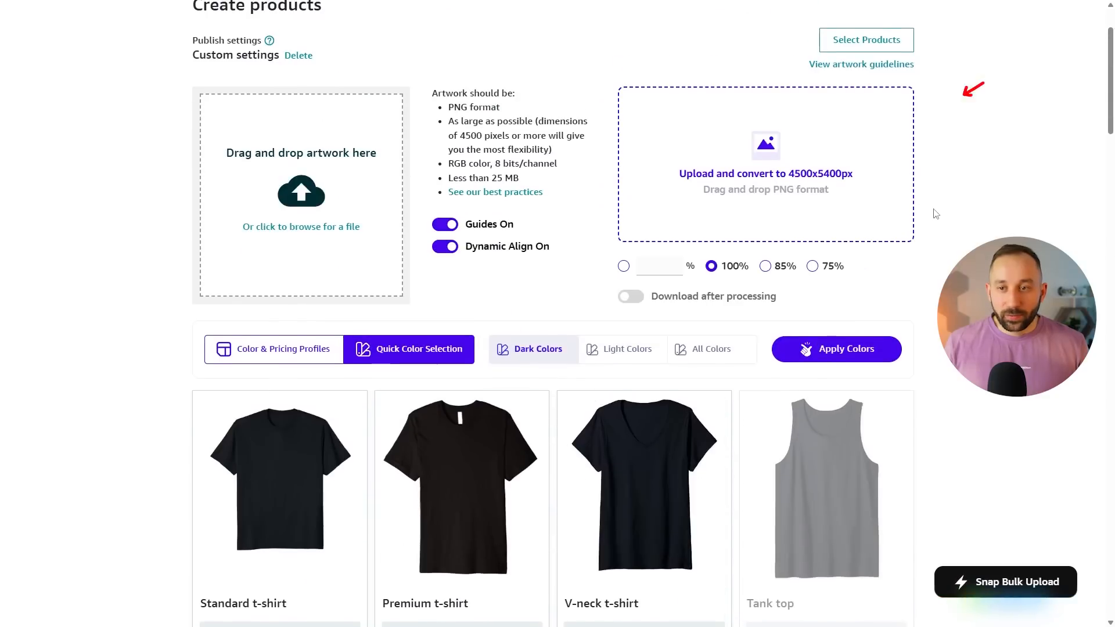
scroll(935, 213, "up", 2)
left_click(866, 140)
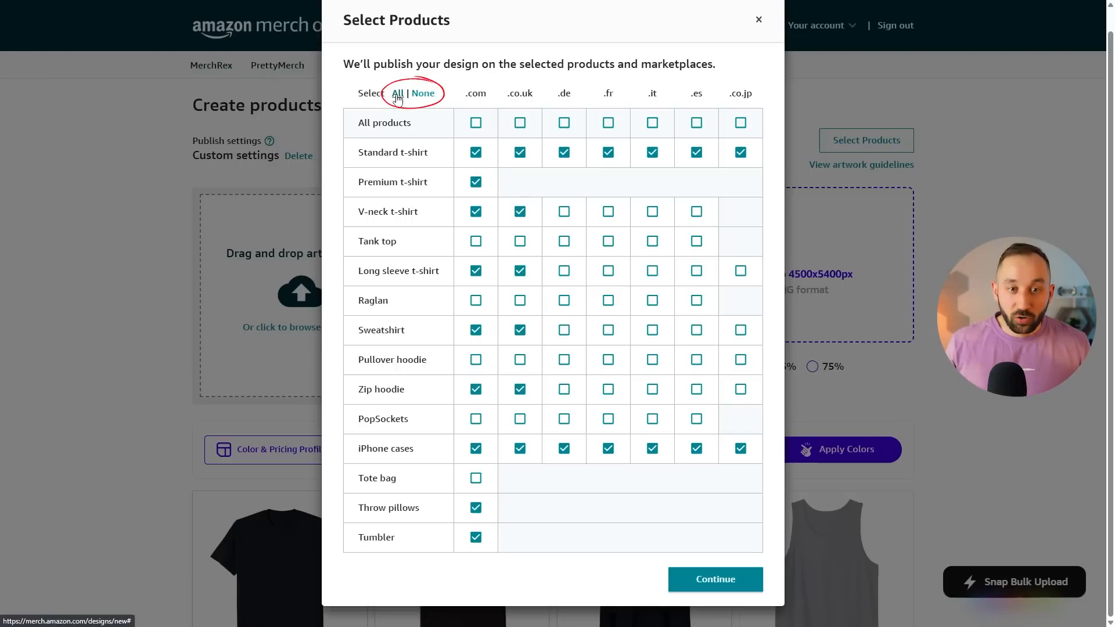
left_click(397, 94)
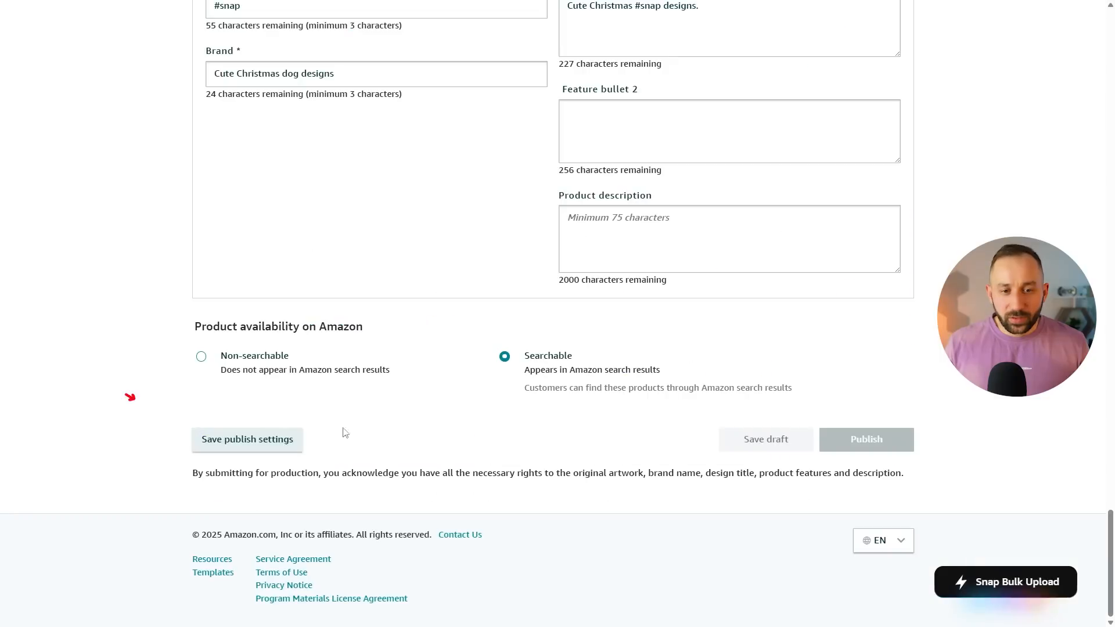
Save the current publish settings, replacing the previously saved ones.
left_click(274, 440)
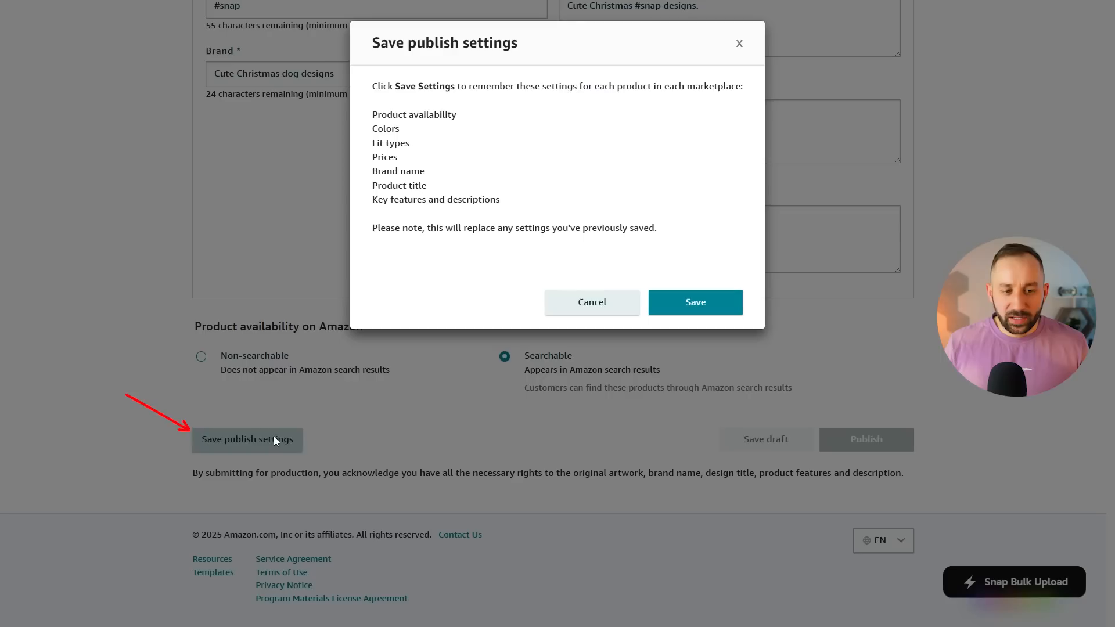
left_click(714, 311)
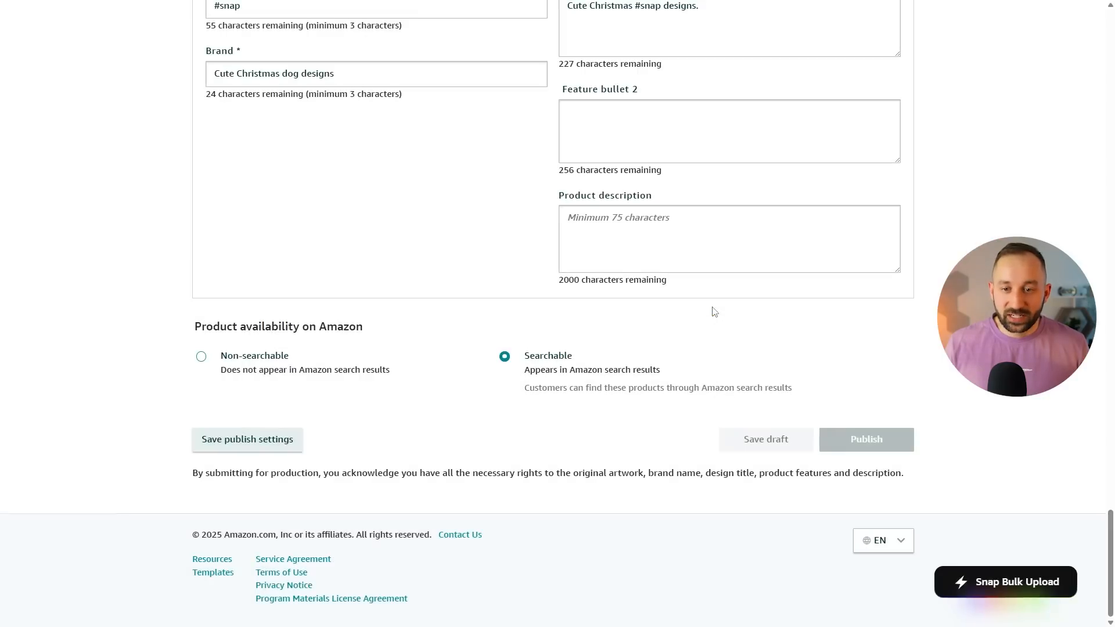
Reopen Snap Bulk Upload, agree to the originality statement and start the automation.
left_click(1004, 587)
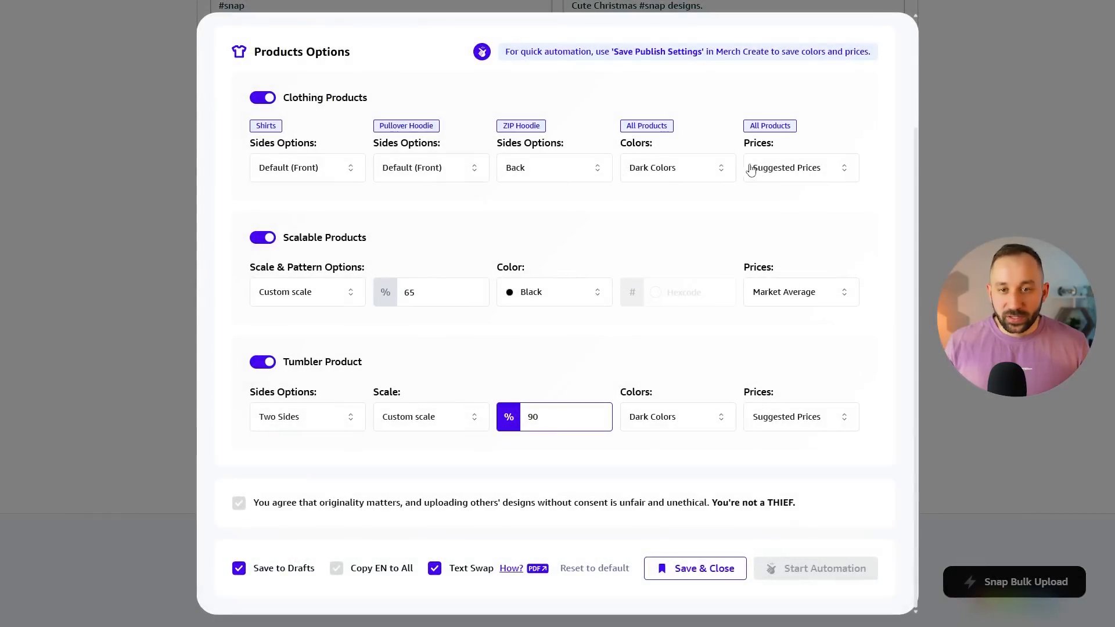
scroll(559, 206, "up", 3)
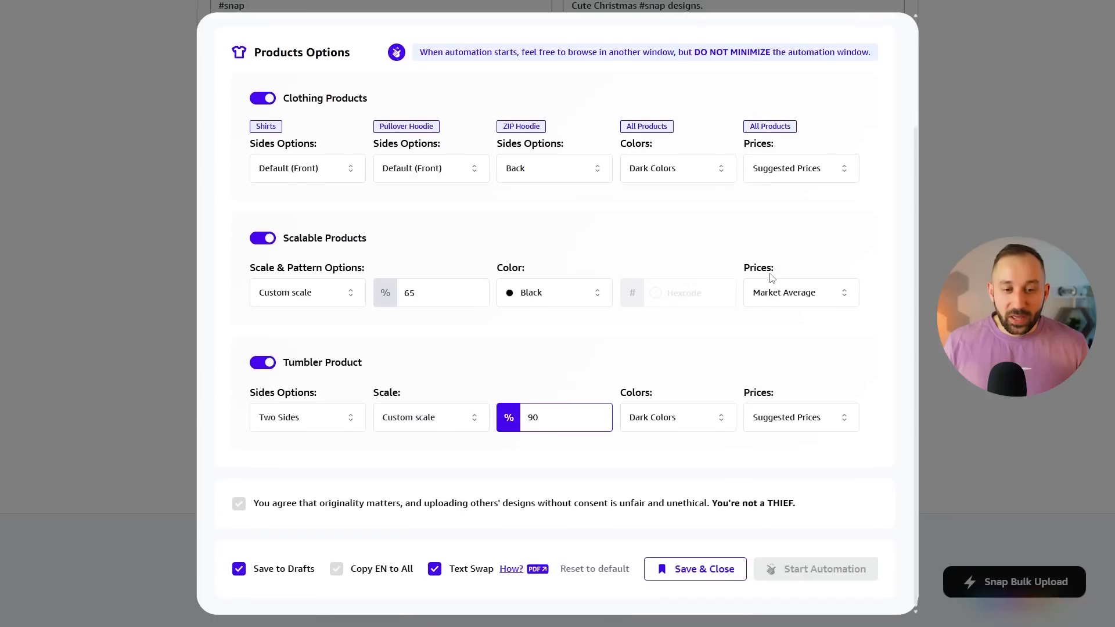
left_click(239, 503)
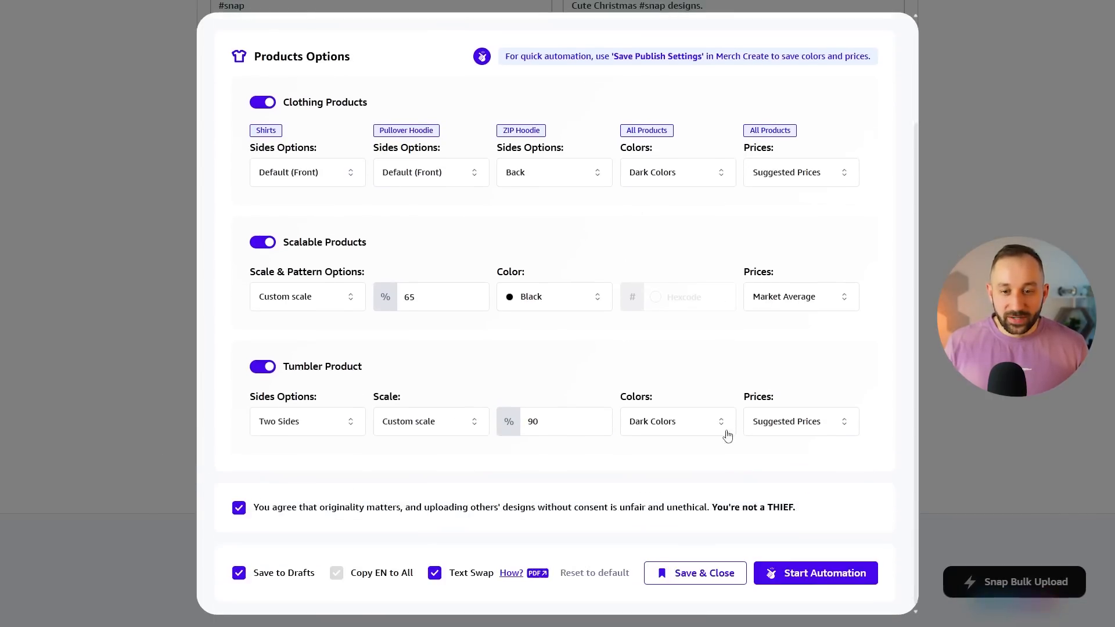
left_click(804, 574)
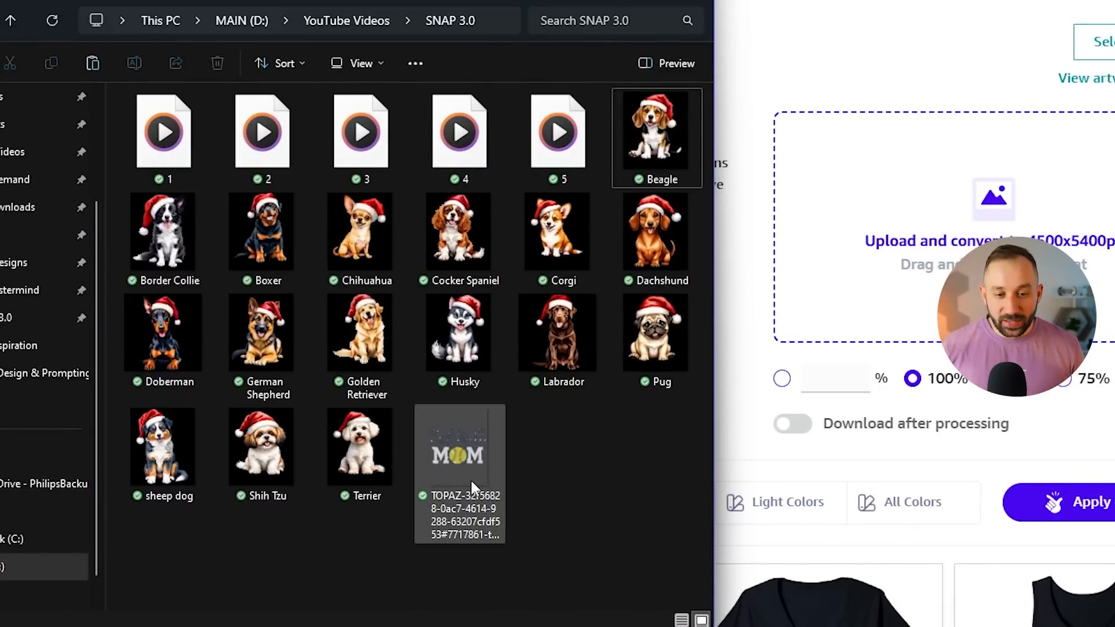
Upload the Softball Mom PNG from the SNAP 3.0 folder, converting it to 4500x5400px at 100% scale.
mouse_move(476, 472)
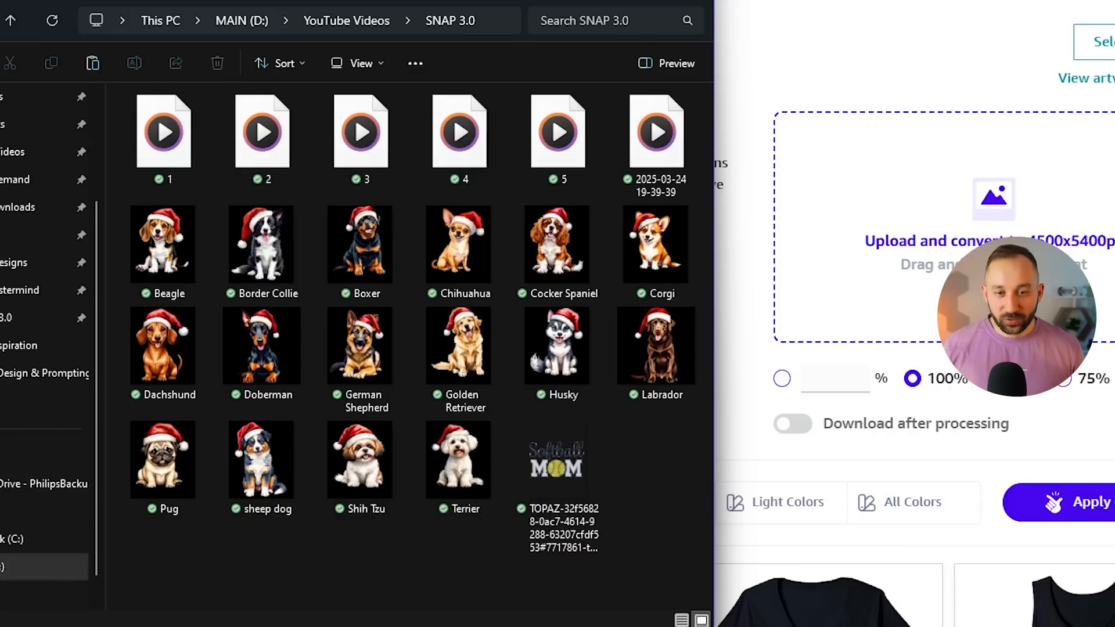
left_click(615, 0)
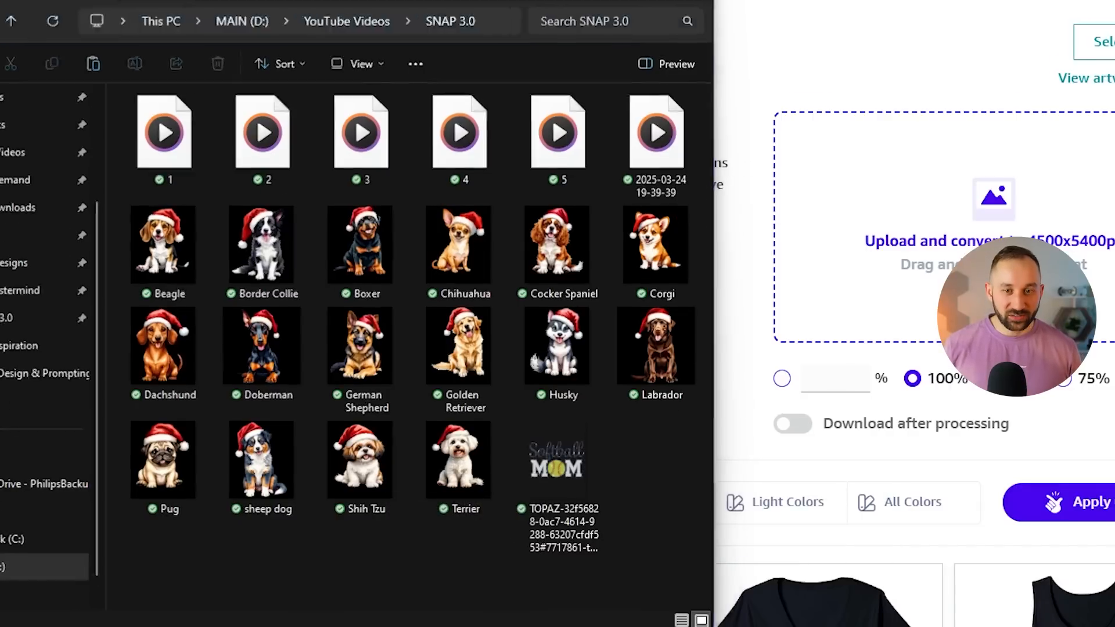
left_click_drag(521, 253, 644, 248)
left_click(635, 229)
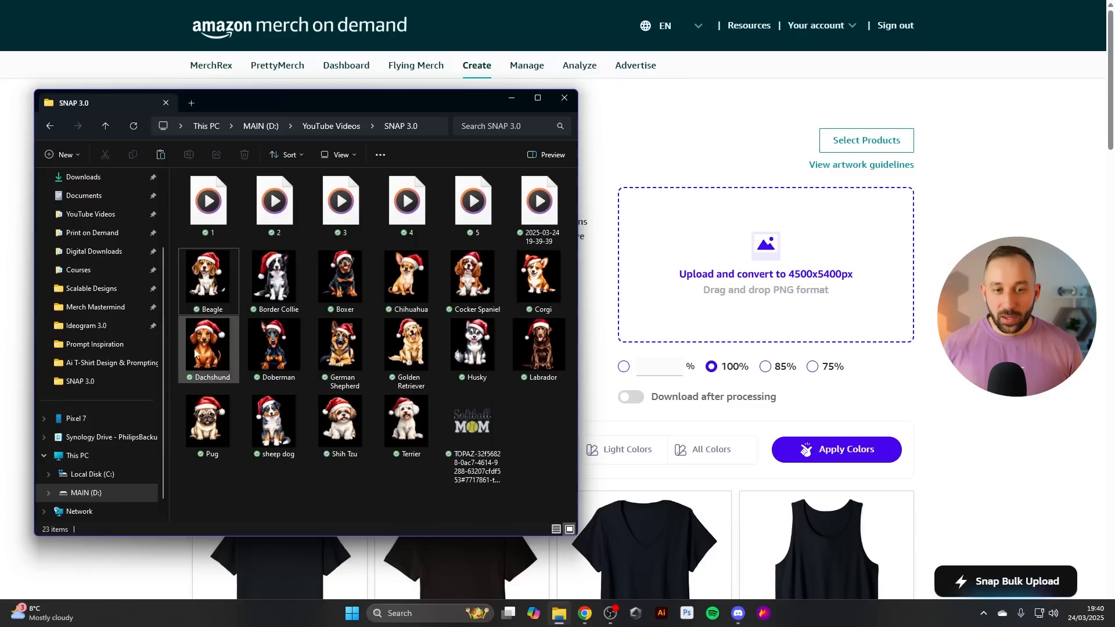
left_click_drag(477, 427, 763, 259)
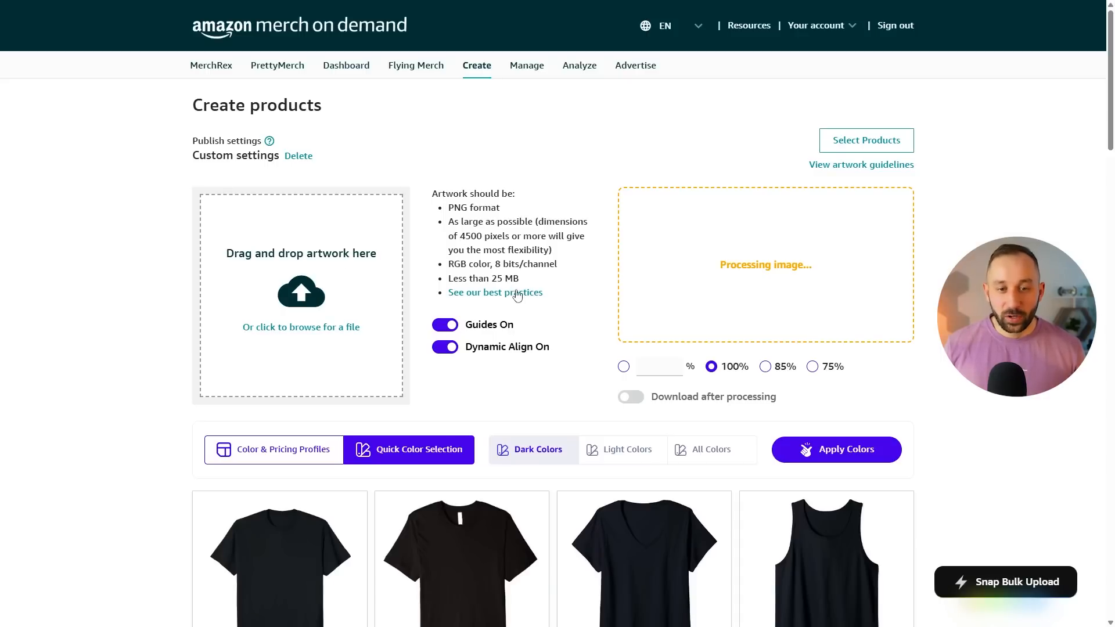
left_click(596, 127)
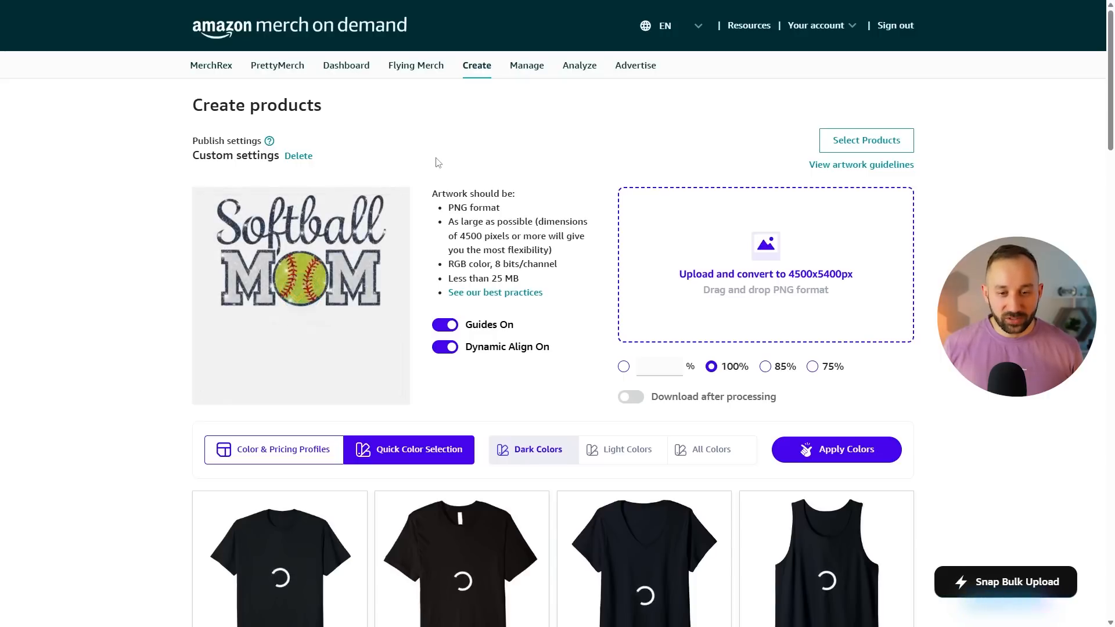
Apply the Light Colors selection to all products of the Softball Mom design.
scroll(511, 174, "down", 2)
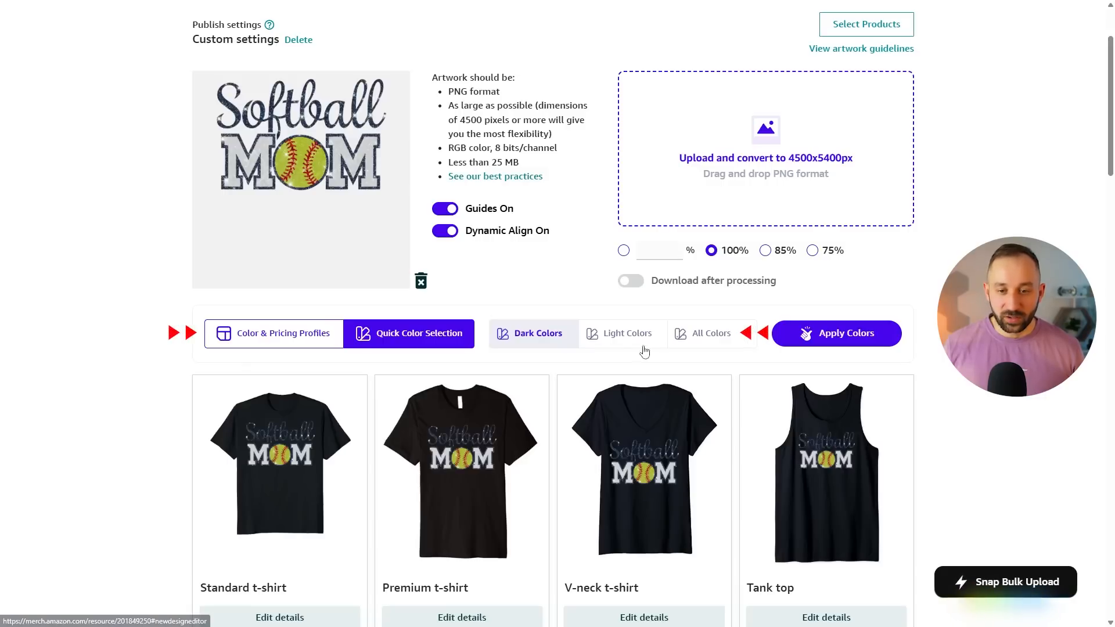
scroll(602, 338, "up", 1)
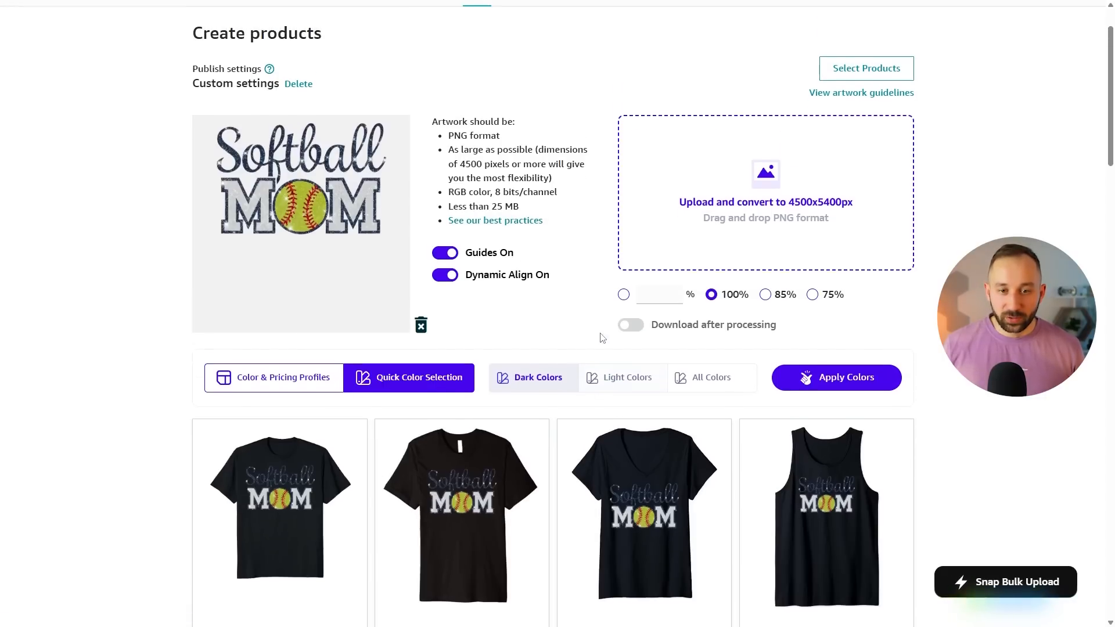
left_click(625, 398)
scroll(625, 394, "down", 1)
left_click(849, 335)
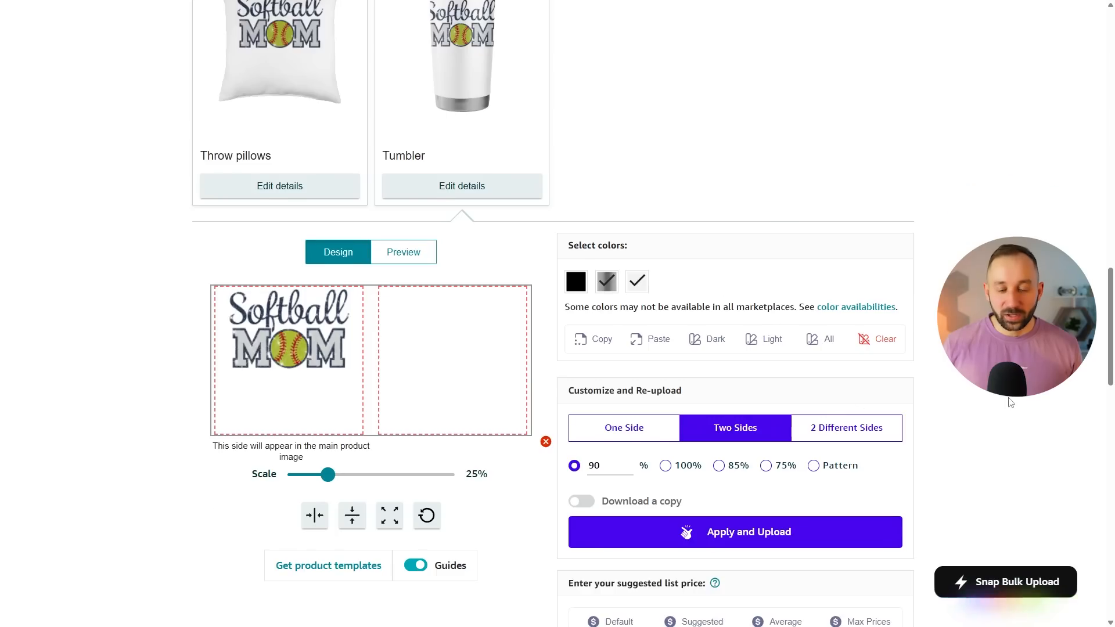
Try the tumbler's One Side and Two Sides re-upload options, ending on 2 Different Sides.
left_click(638, 437)
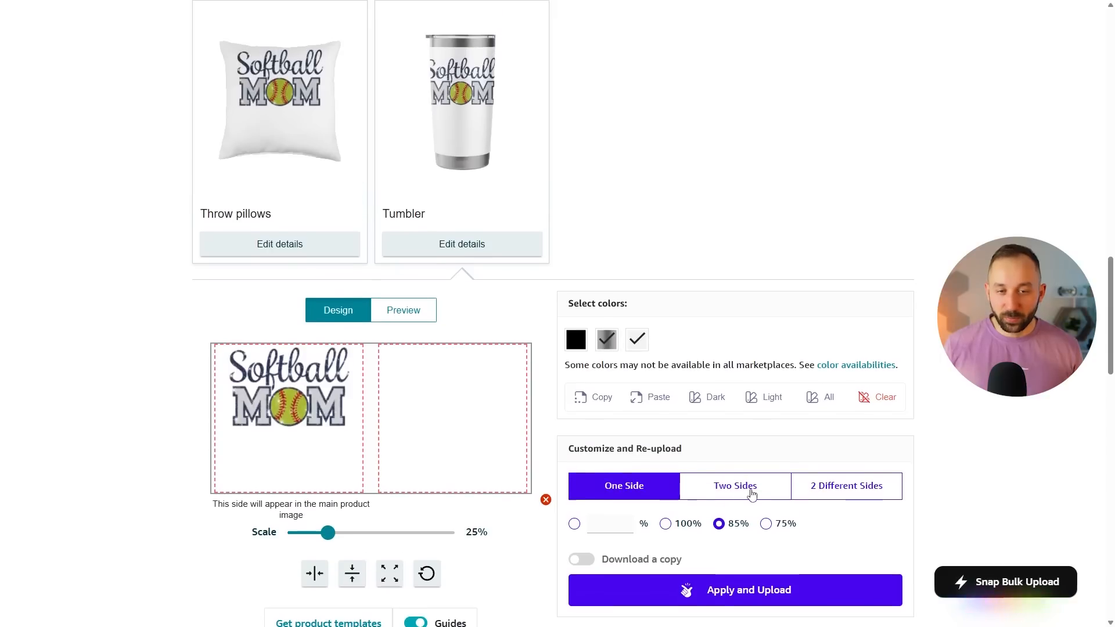
left_click(747, 486)
left_click(842, 486)
scroll(755, 464, "down", 3)
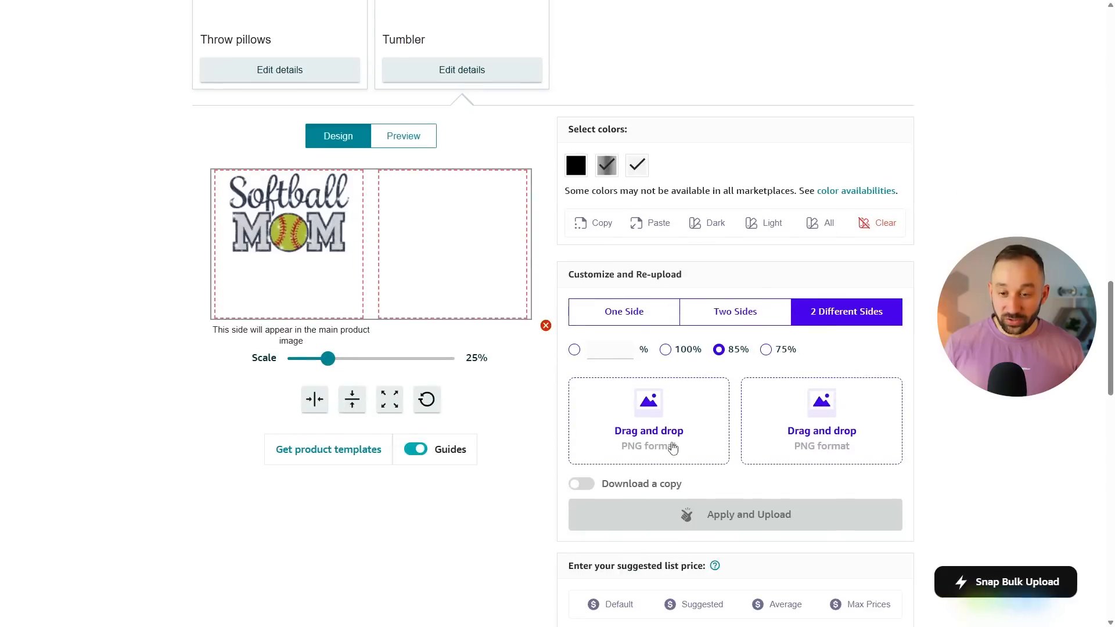
scroll(254, 250, "up", 2)
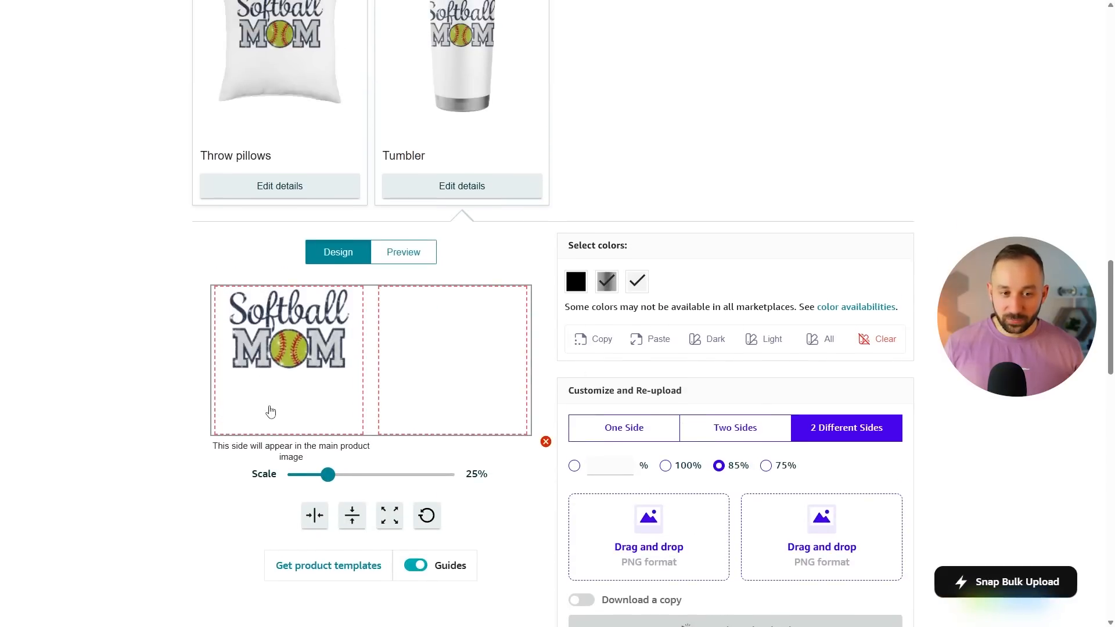
Apply the Two Sides layout at 90% to the tumbler, re-upload the design and check it on the product.
left_click(753, 435)
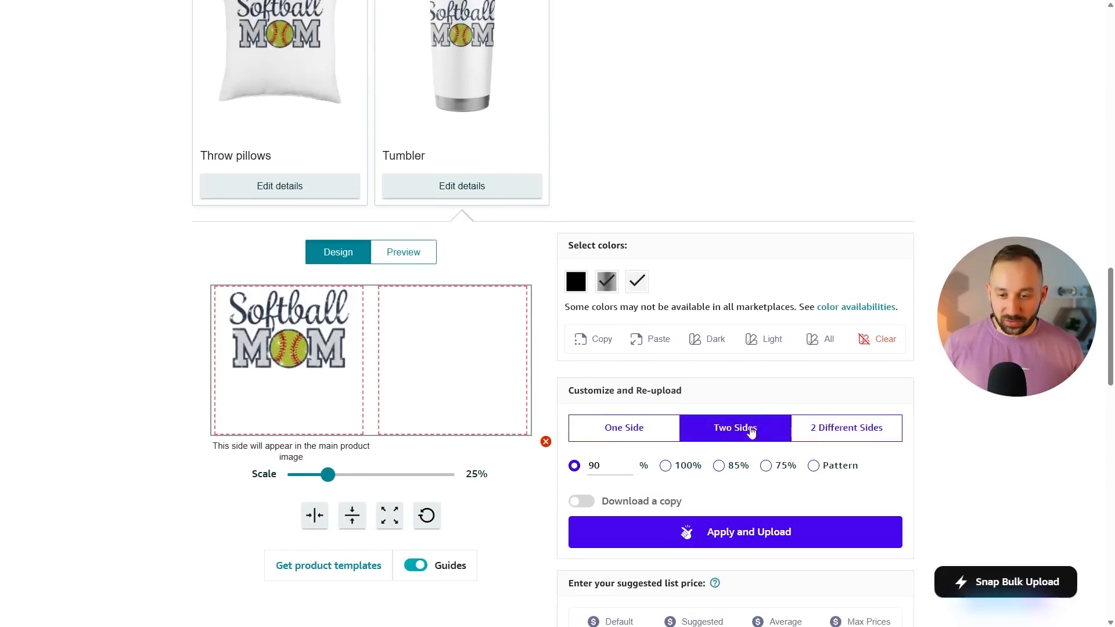
scroll(704, 471, "down", 1)
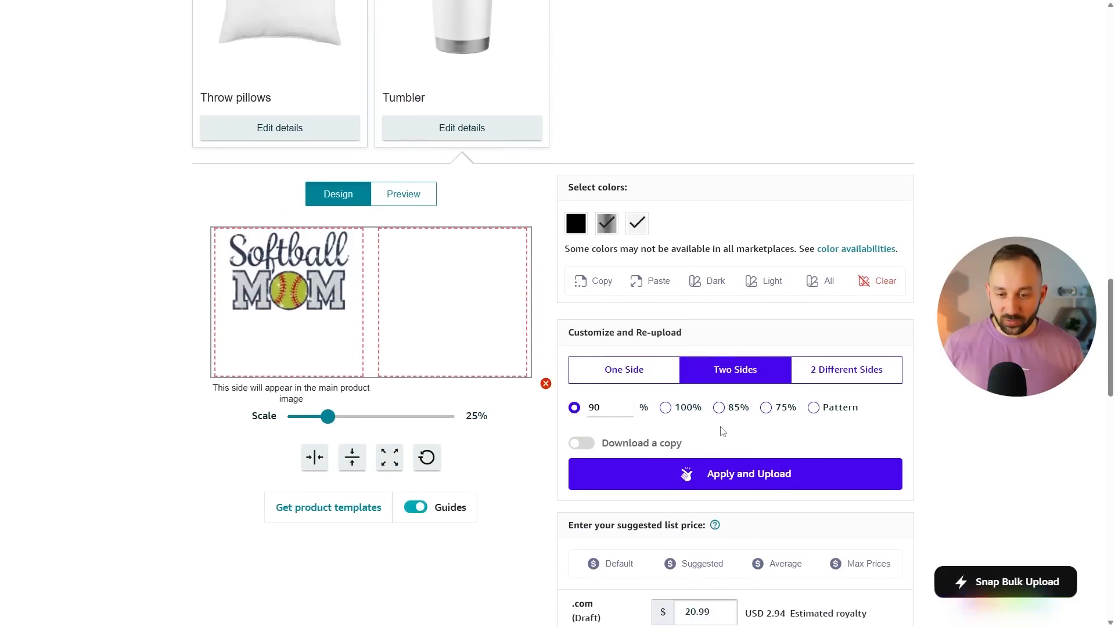
left_click(729, 474)
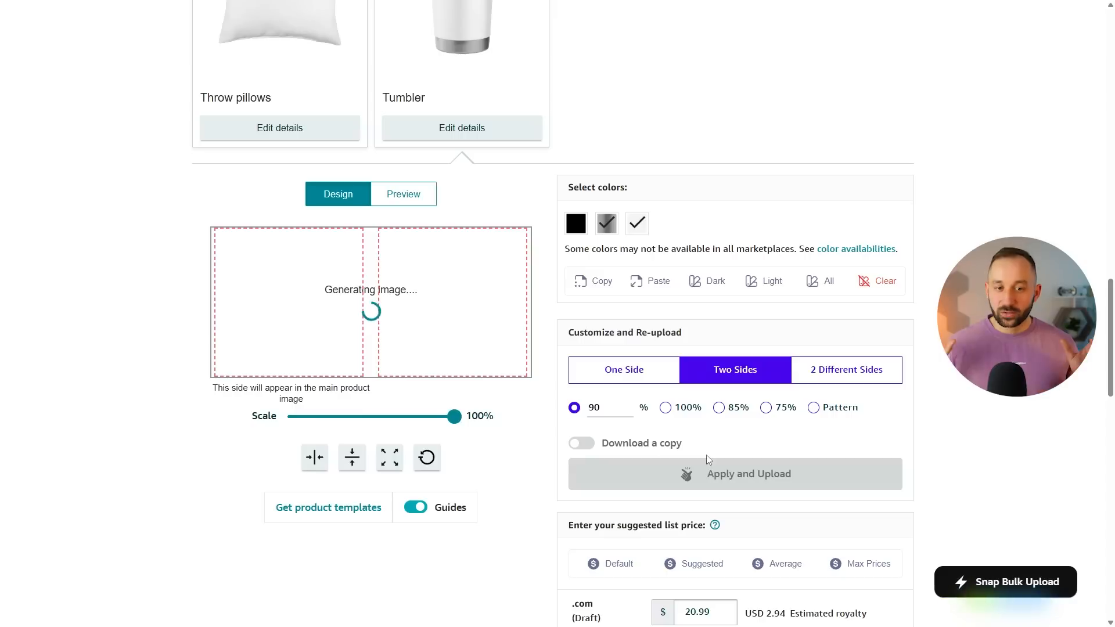
scroll(706, 406, "up", 2)
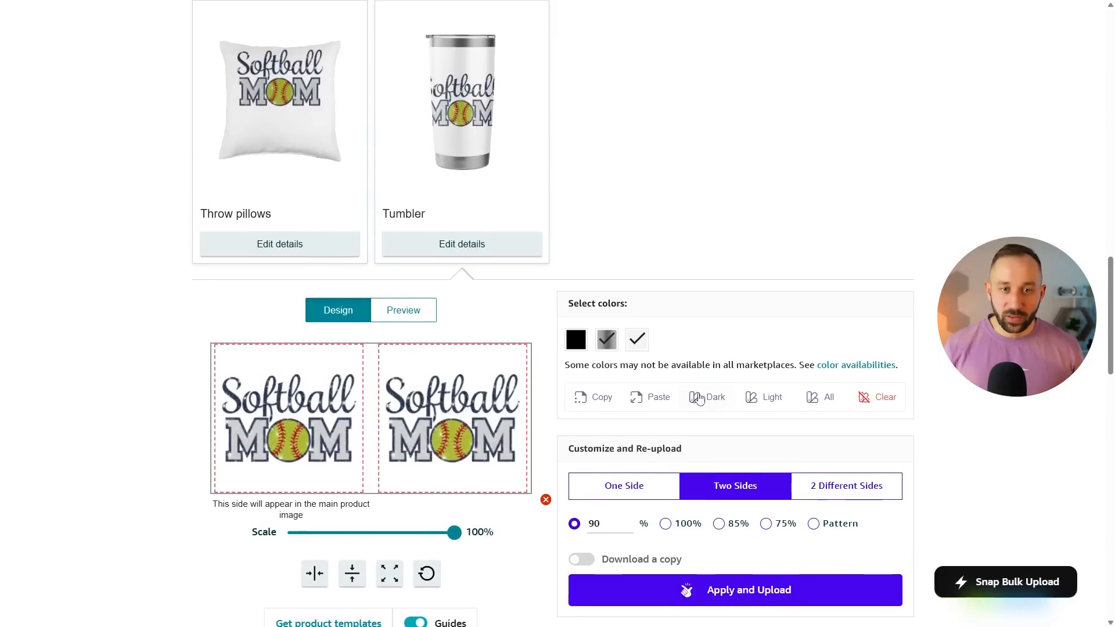
scroll(490, 134, "up", 1)
scroll(743, 344, "down", 1)
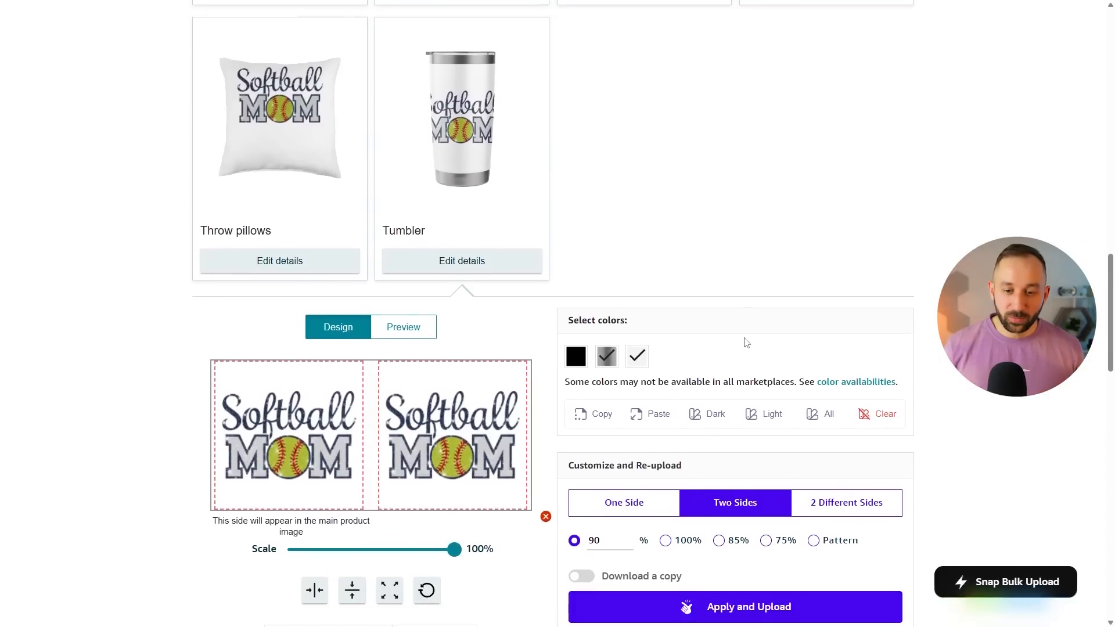
scroll(443, 184, "up", 2)
scroll(749, 410, "down", 3)
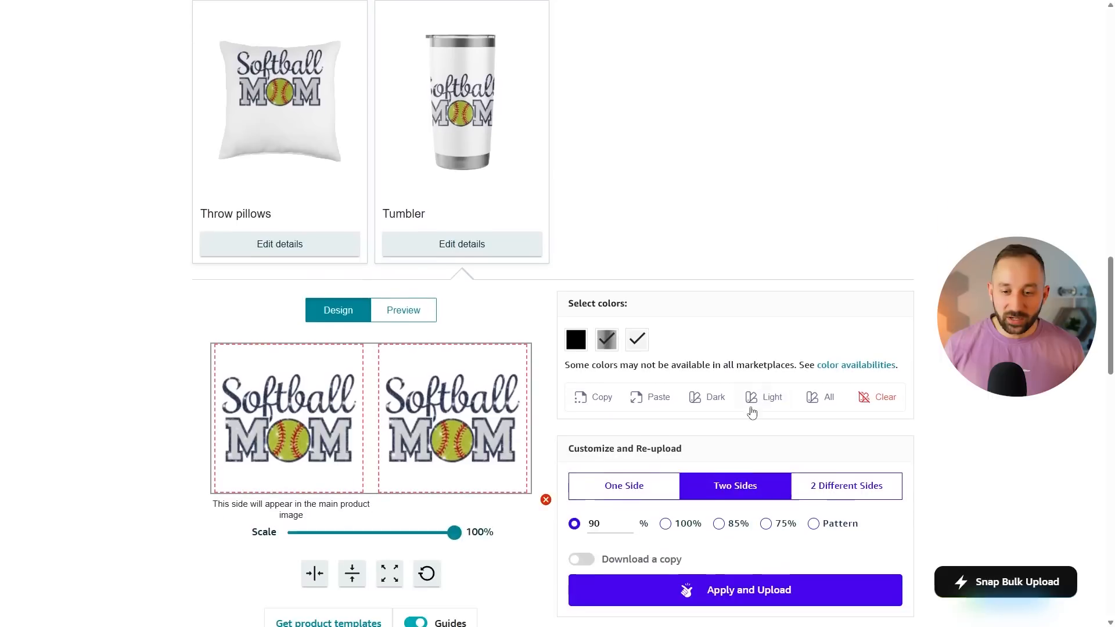
Re-upload the tumbler's two-sided design at 75%.
left_click(767, 466)
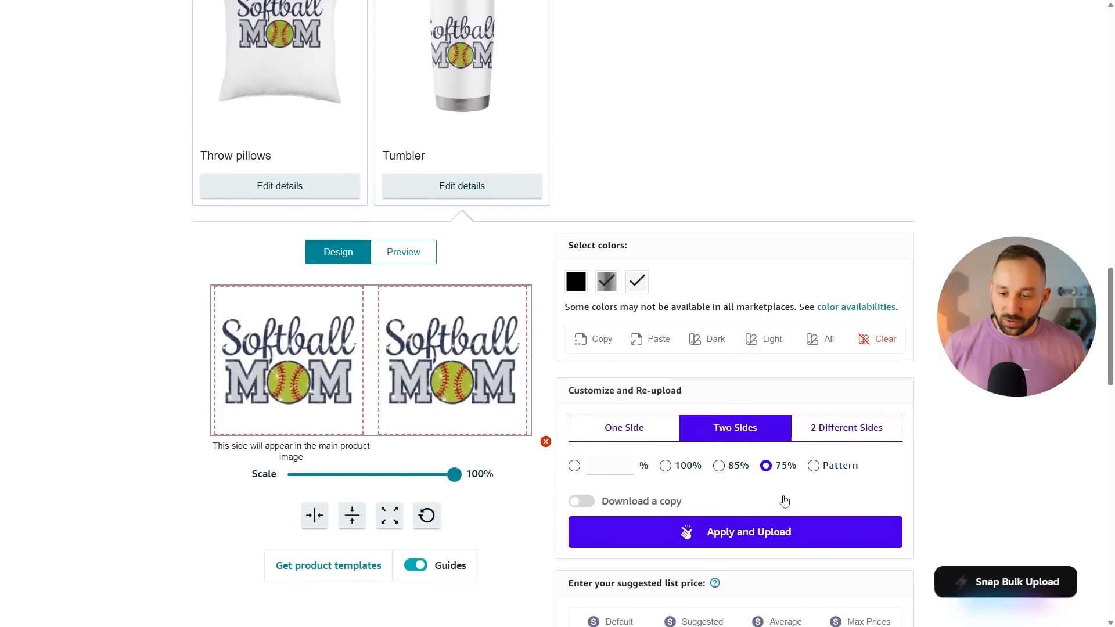
left_click(791, 542)
scroll(625, 470, "up", 1)
scroll(618, 405, "up", 1)
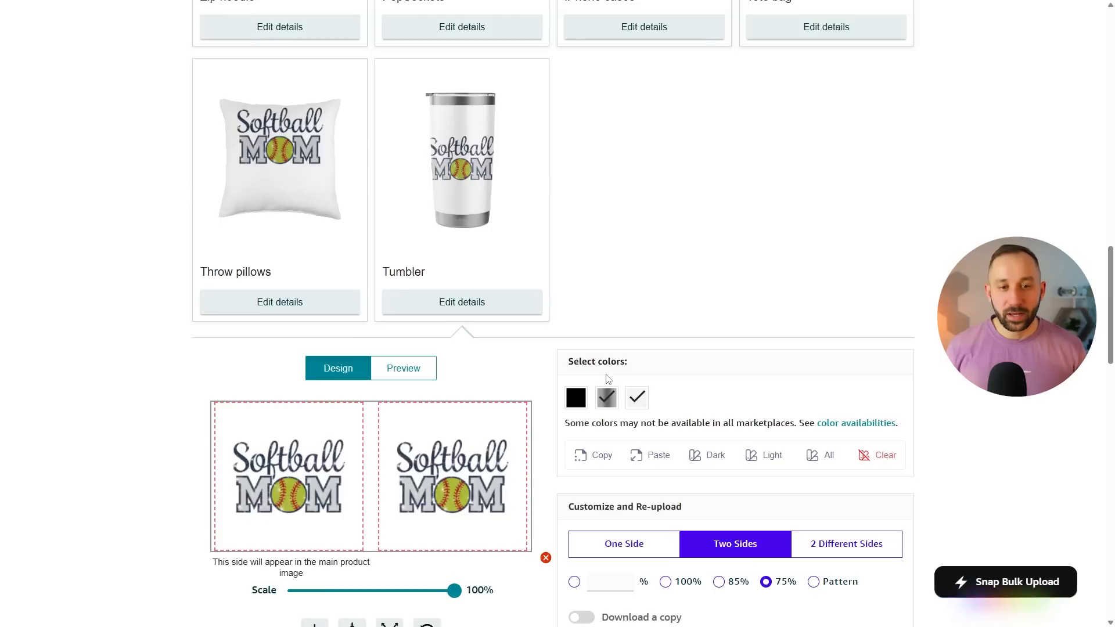
Open the PopSockets details and look at the color picker below the design preview.
scroll(607, 378, "up", 6)
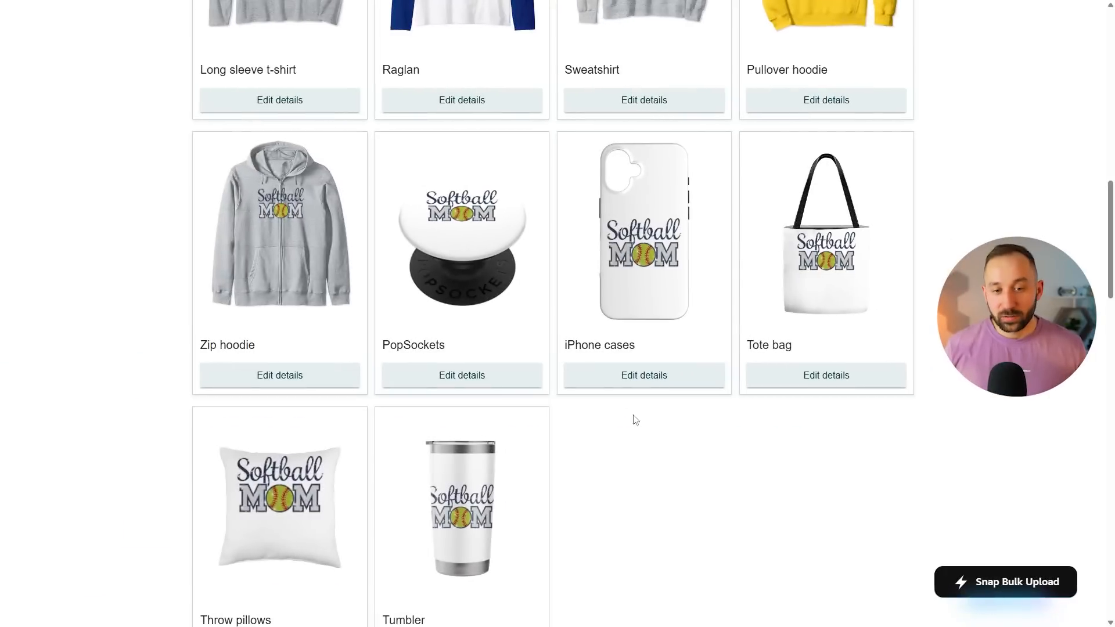
left_click(502, 381)
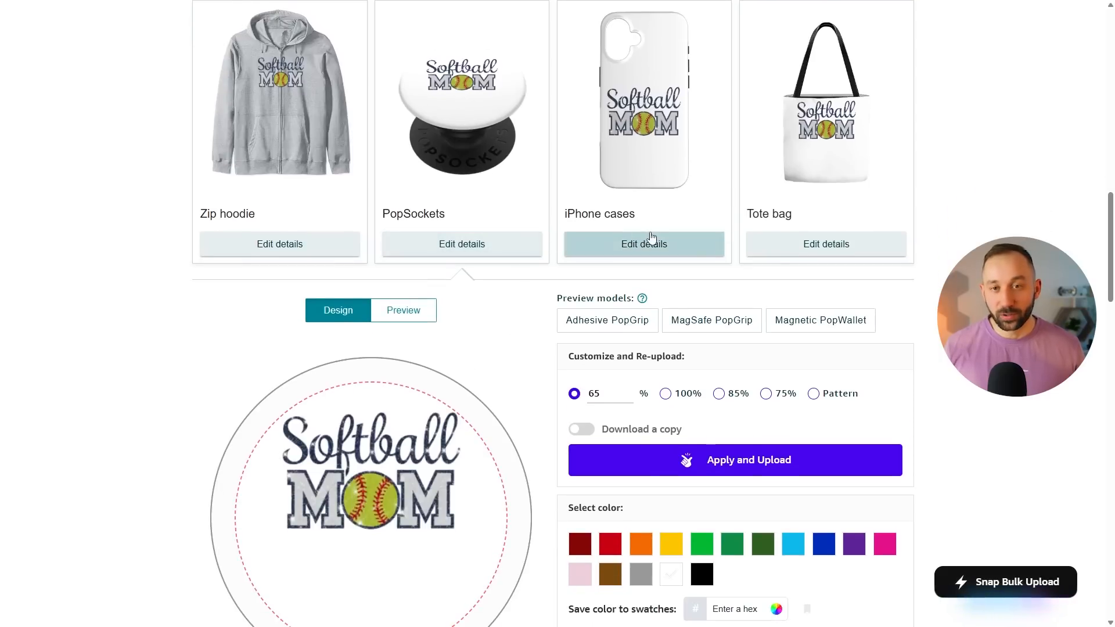
scroll(455, 168, "up", 2)
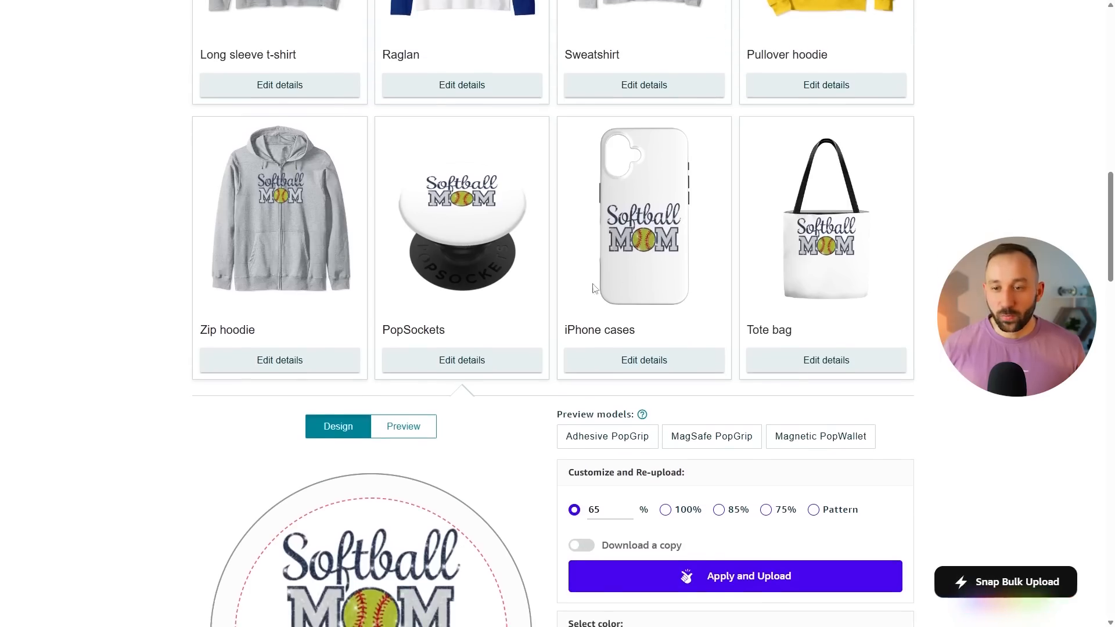
scroll(606, 287, "down", 2)
scroll(601, 291, "down", 2)
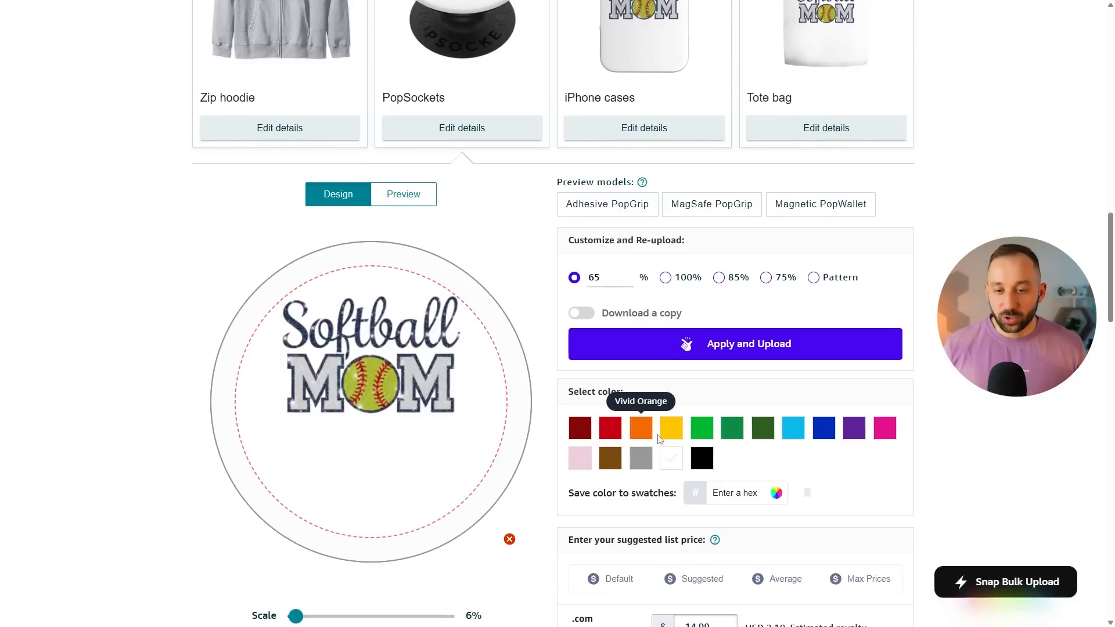
scroll(666, 440, "down", 4)
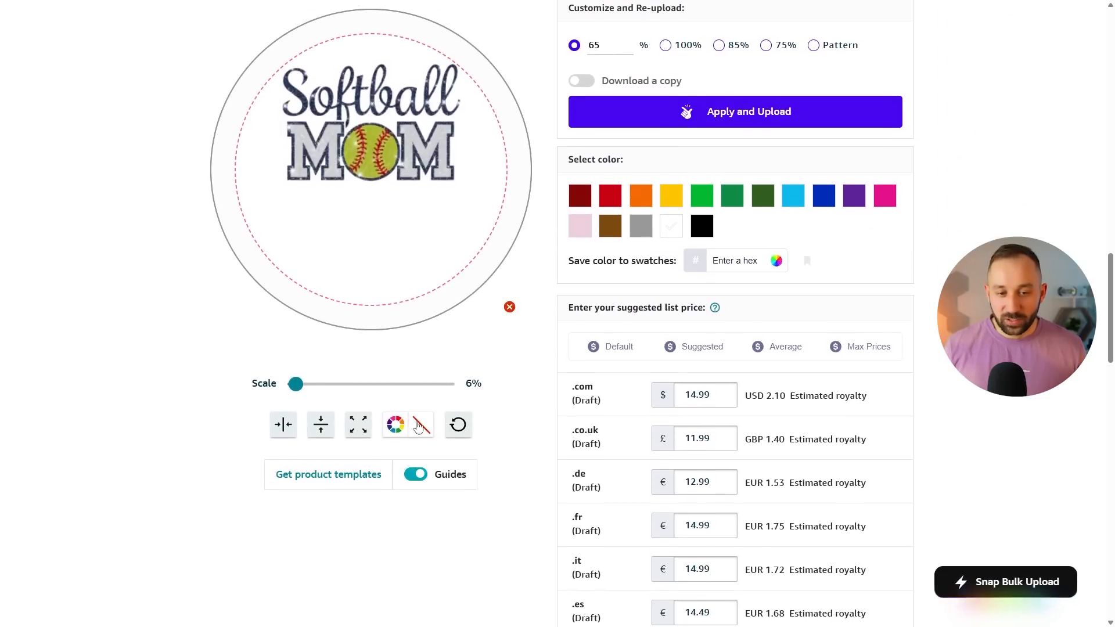
left_click(397, 427)
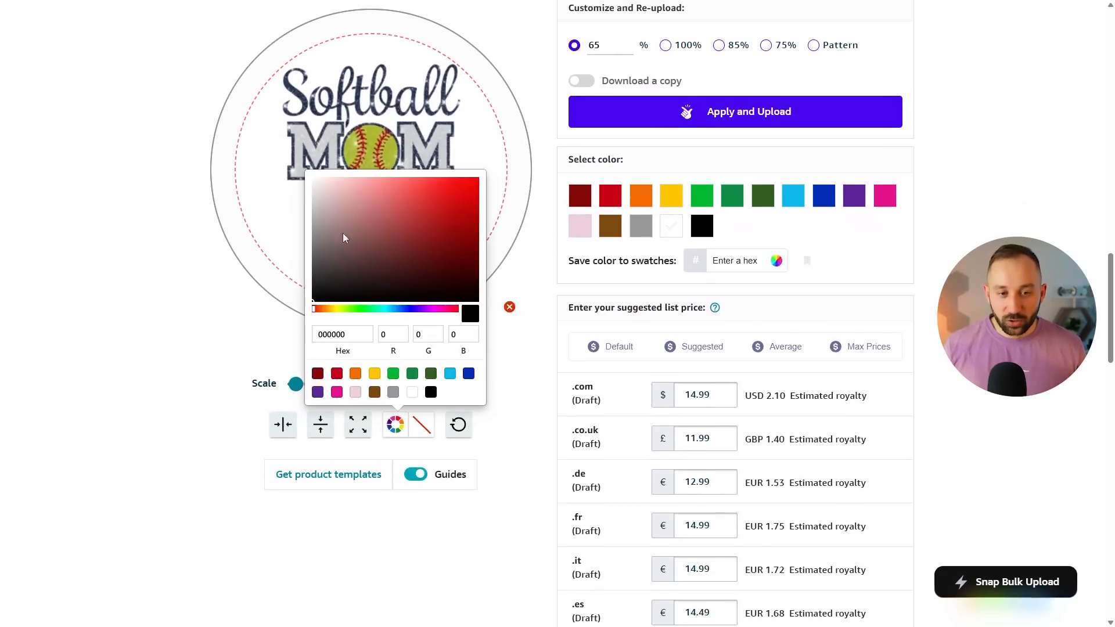
left_click(188, 317)
Try preset color swatches, including light blue and grey, as the PopSockets background.
scroll(746, 380, "up", 4)
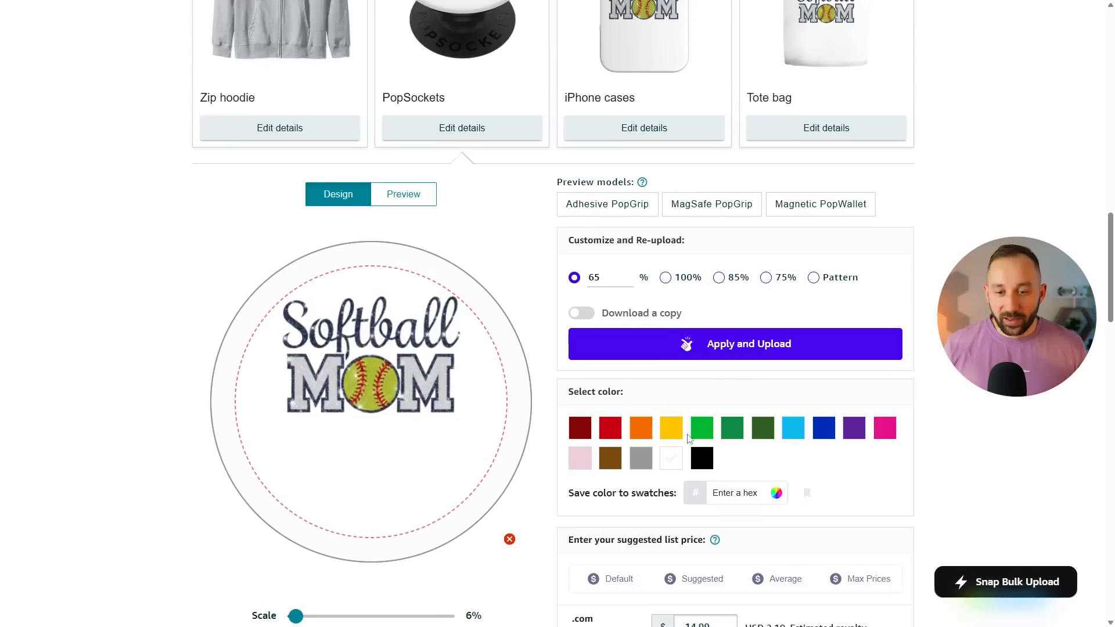
scroll(710, 438, "up", 1)
scroll(711, 487, "up", 10)
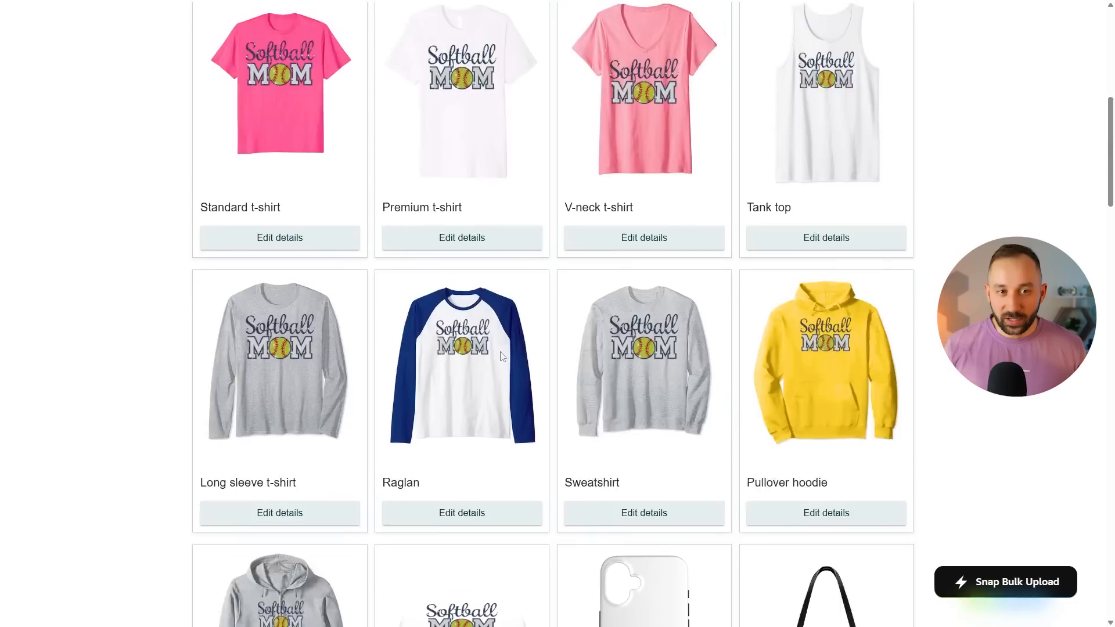
scroll(667, 500, "down", 13)
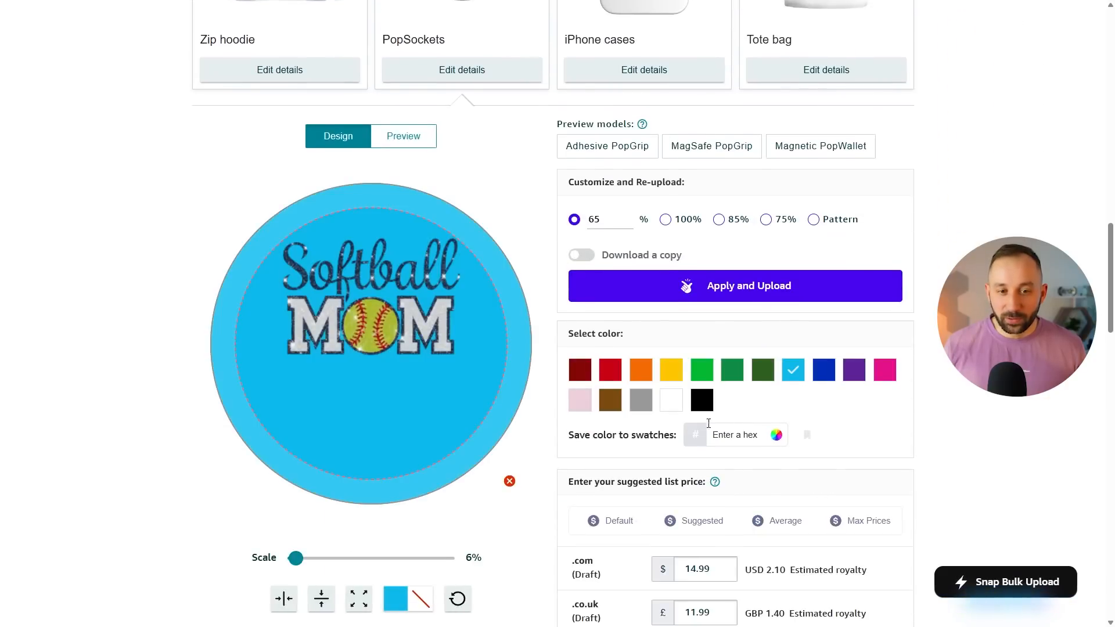
left_click(650, 404)
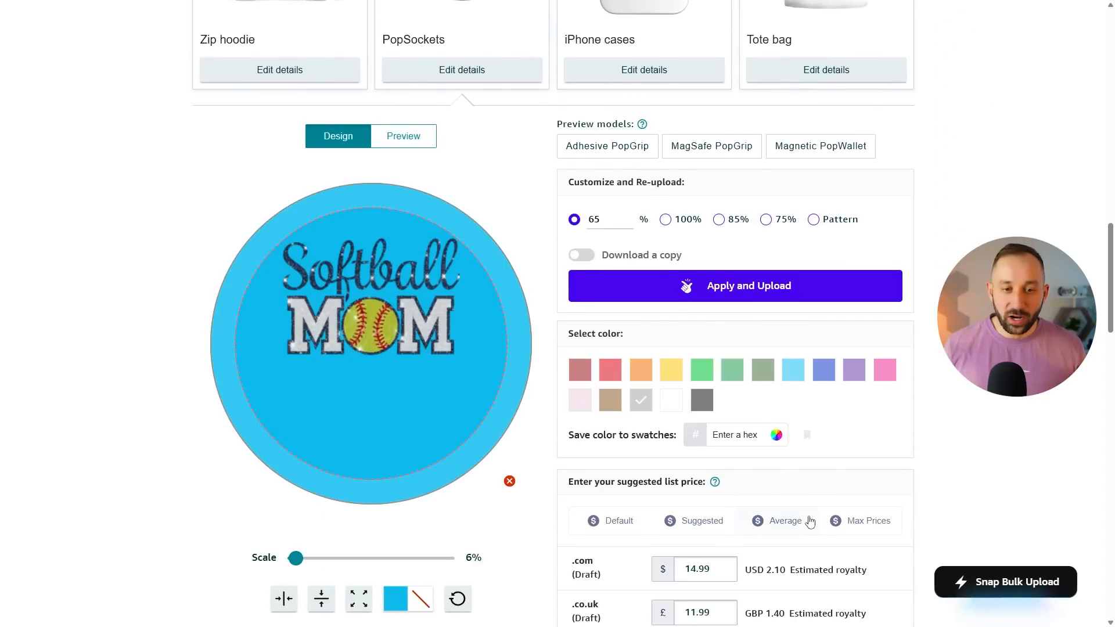
Pick the custom color f0d784, save it to the swatches and apply it as the PopSockets background.
left_click(751, 439)
type("784563")
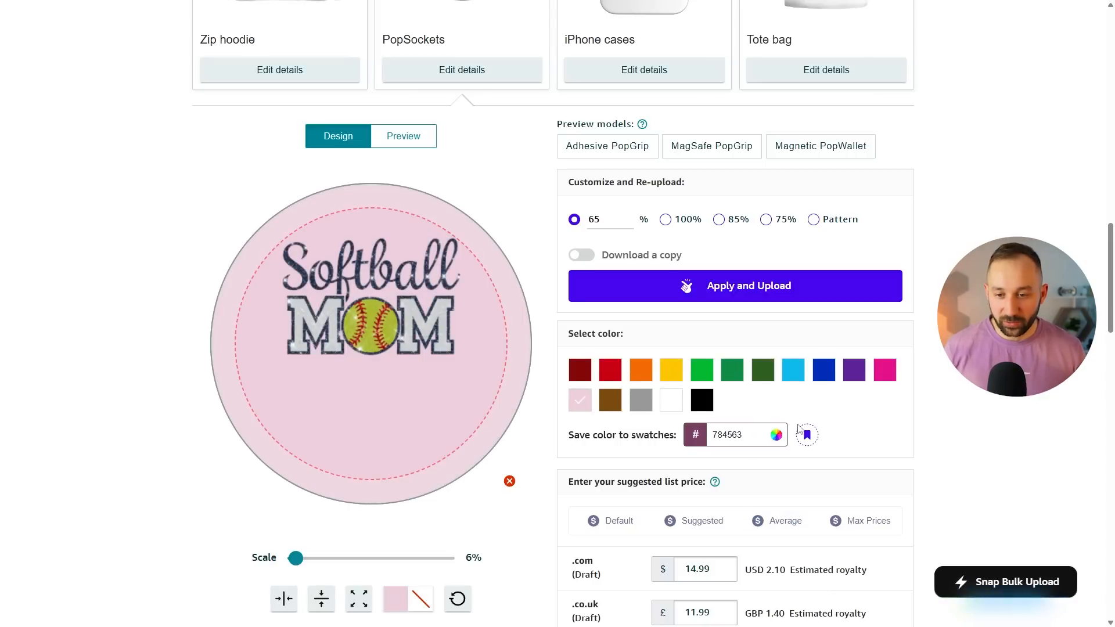
left_click(777, 436)
left_click(783, 500)
scroll(786, 504, "down", 2)
left_click(822, 511)
left_click(786, 401)
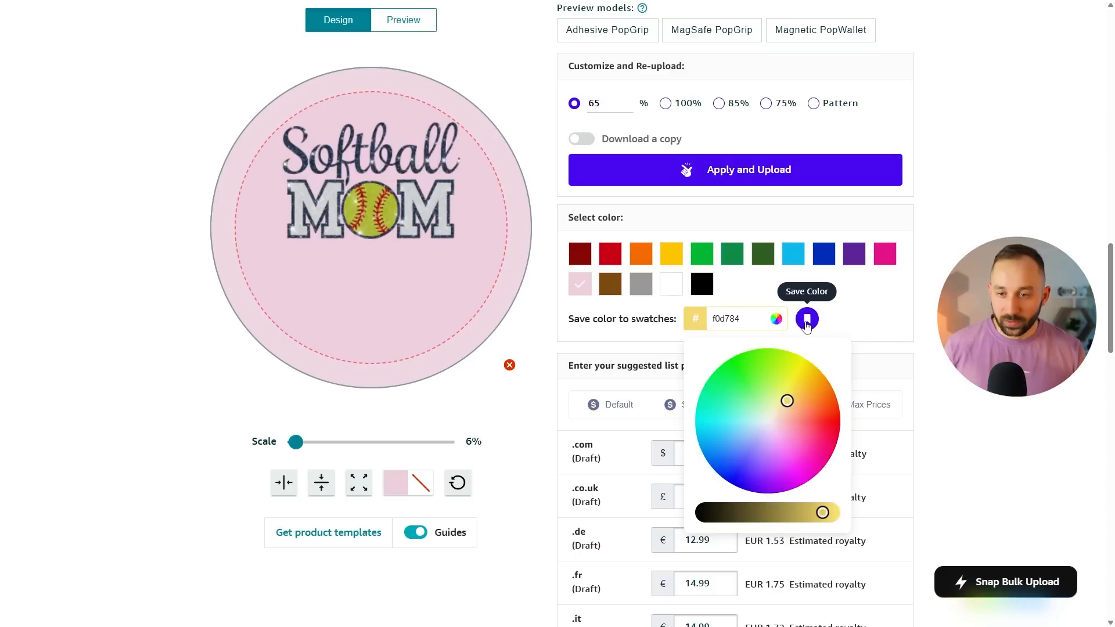
left_click(806, 324)
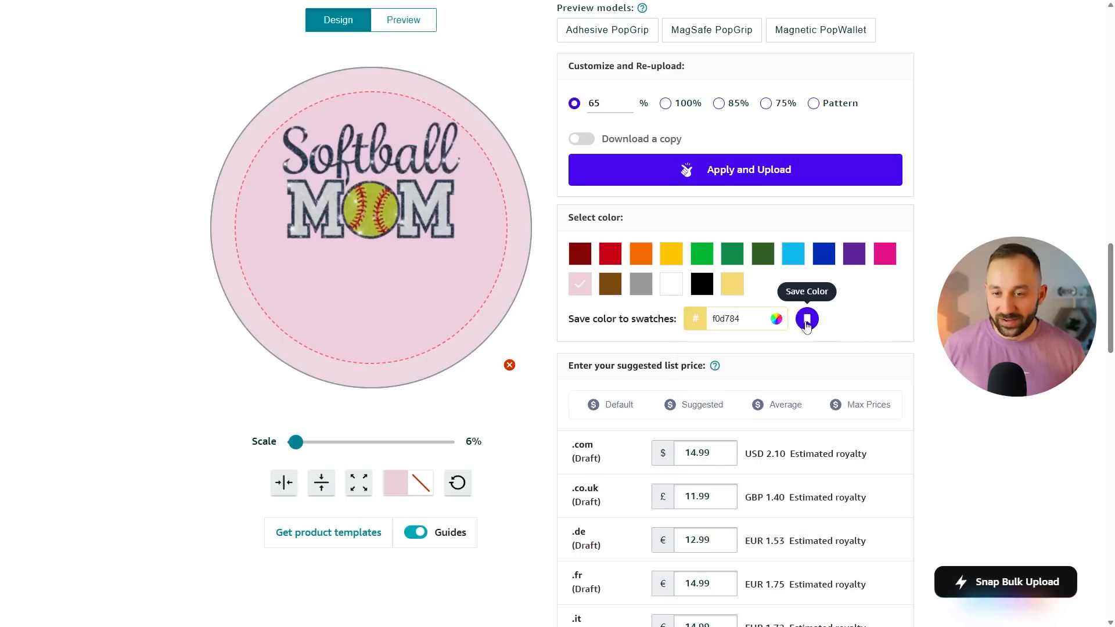
left_click(734, 285)
scroll(780, 372, "up", 2)
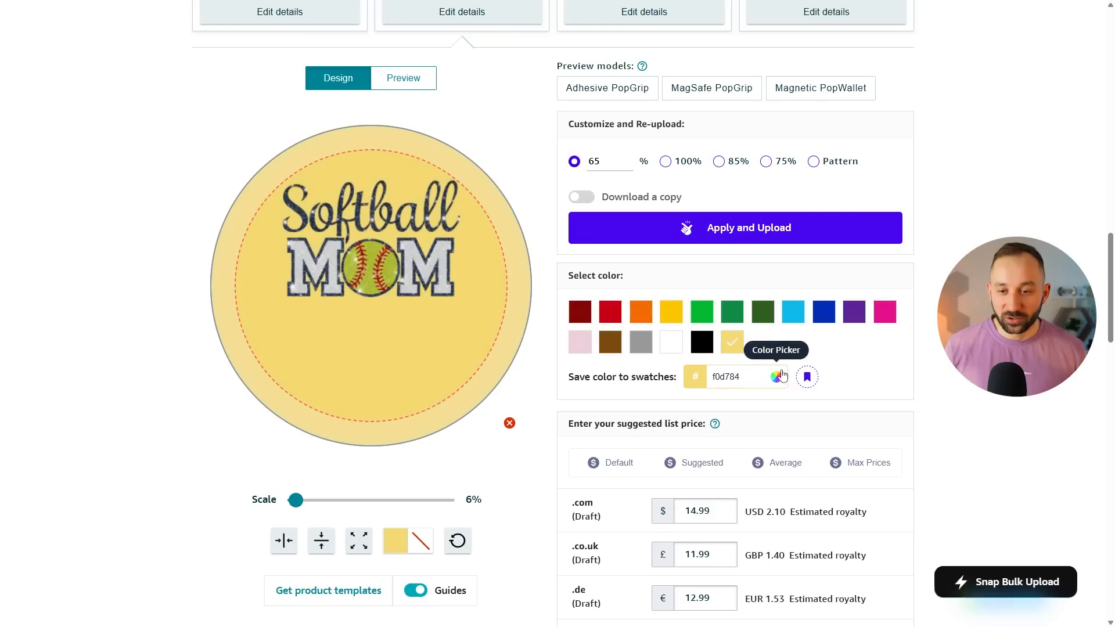
Examine the iPhone cases and tote bag details for their color swatches and re-upload scale options.
scroll(732, 400, "up", 3)
left_click(670, 250)
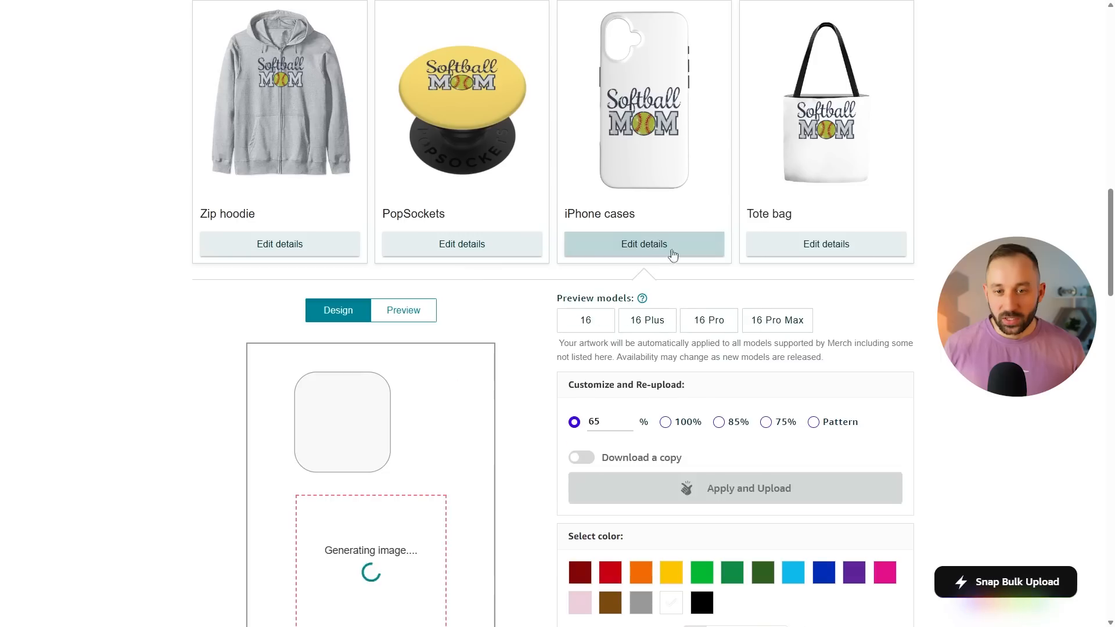
scroll(731, 343, "down", 4)
scroll(769, 386, "up", 4)
left_click(830, 246)
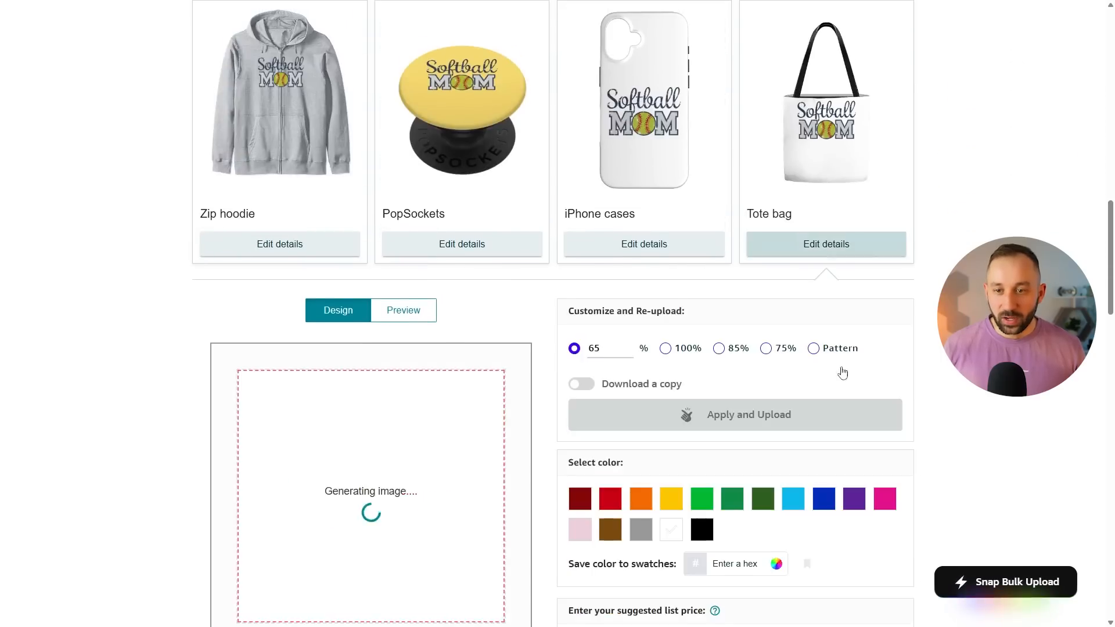
scroll(824, 400, "down", 3)
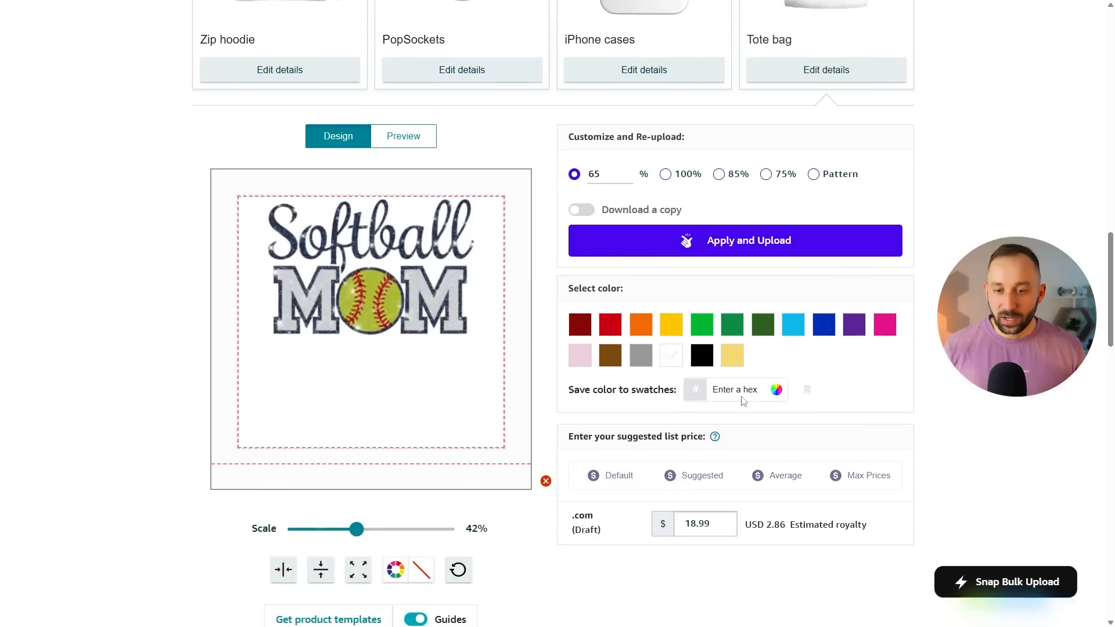
scroll(814, 379, "up", 1)
scroll(709, 295, "up", 1)
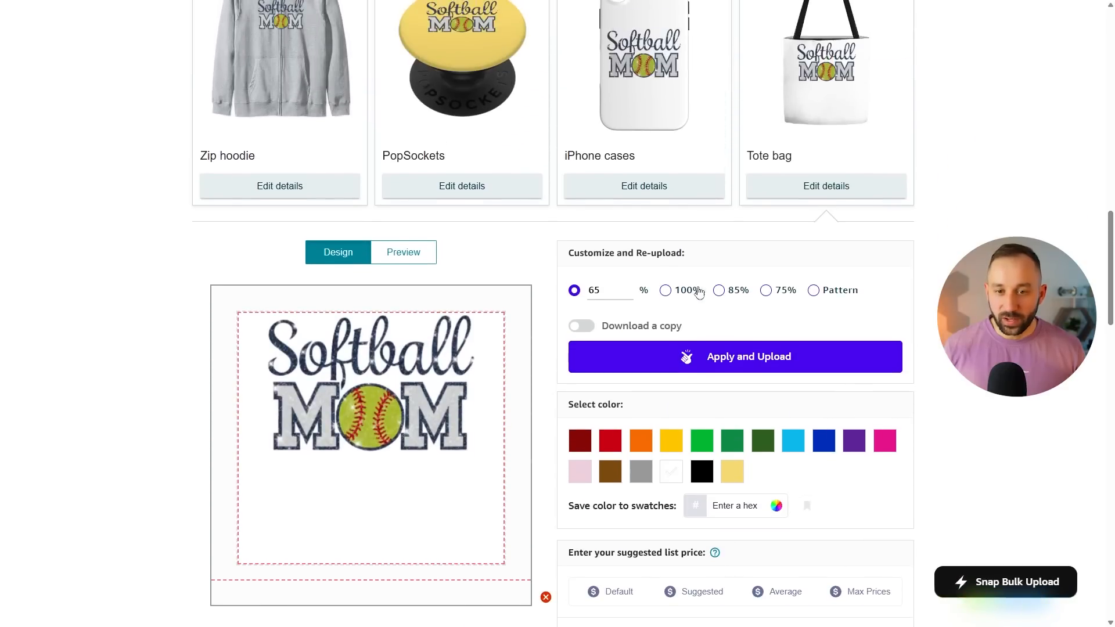
scroll(738, 342, "up", 1)
scroll(737, 344, "down", 1)
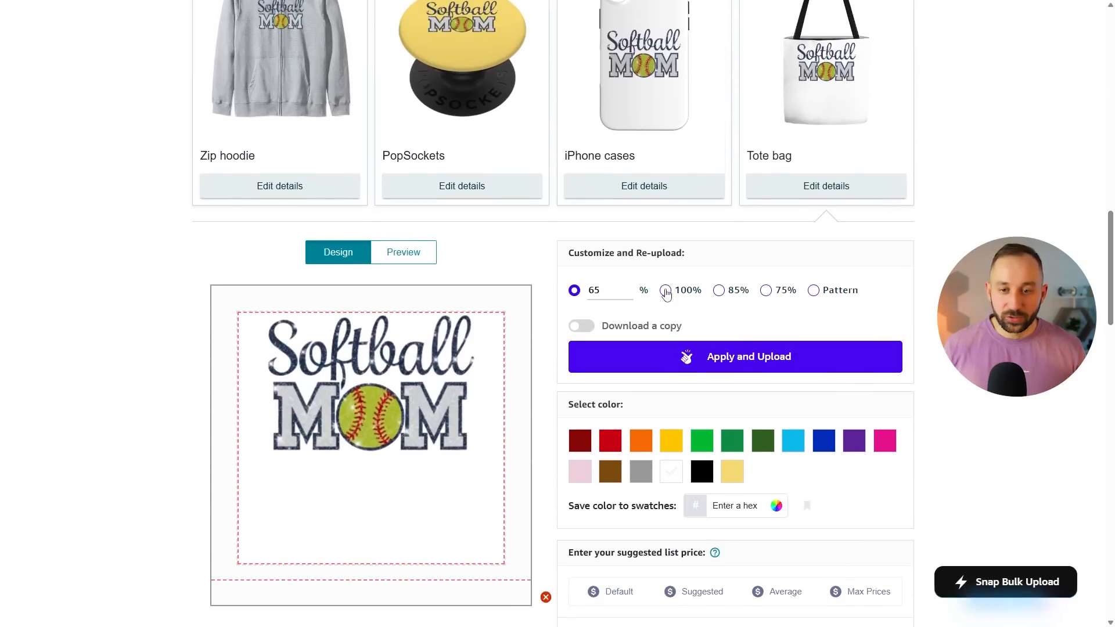
scroll(441, 465, "down", 1)
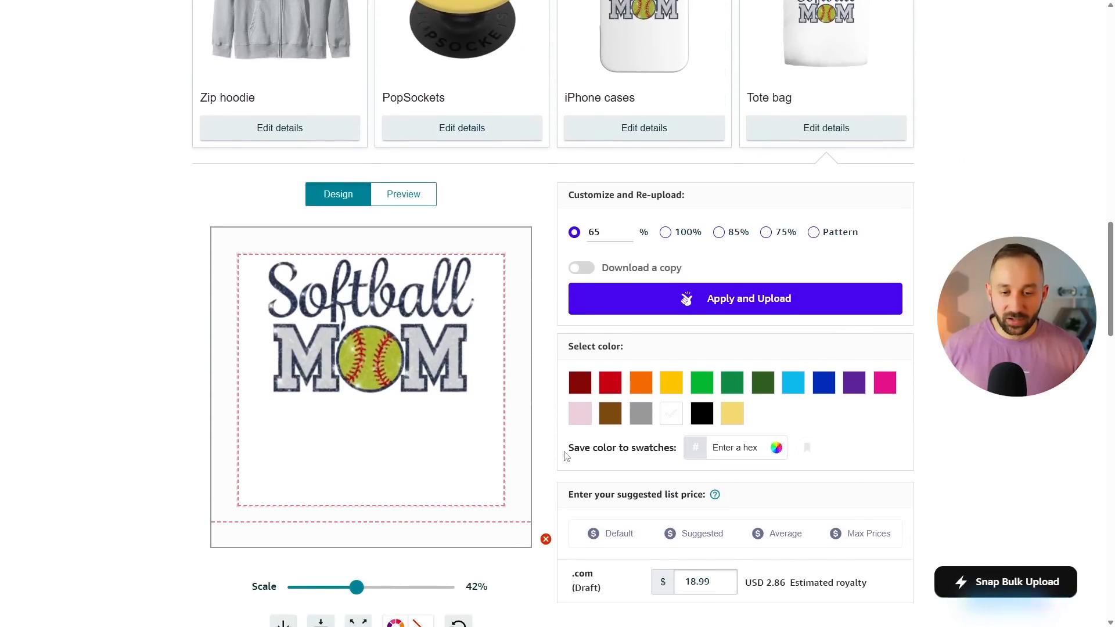
scroll(566, 457, "down", 2)
Manually shrink the zip hoodie's front design to 41%, move it to the chest pocket area and check the back side.
scroll(812, 406, "up", 3)
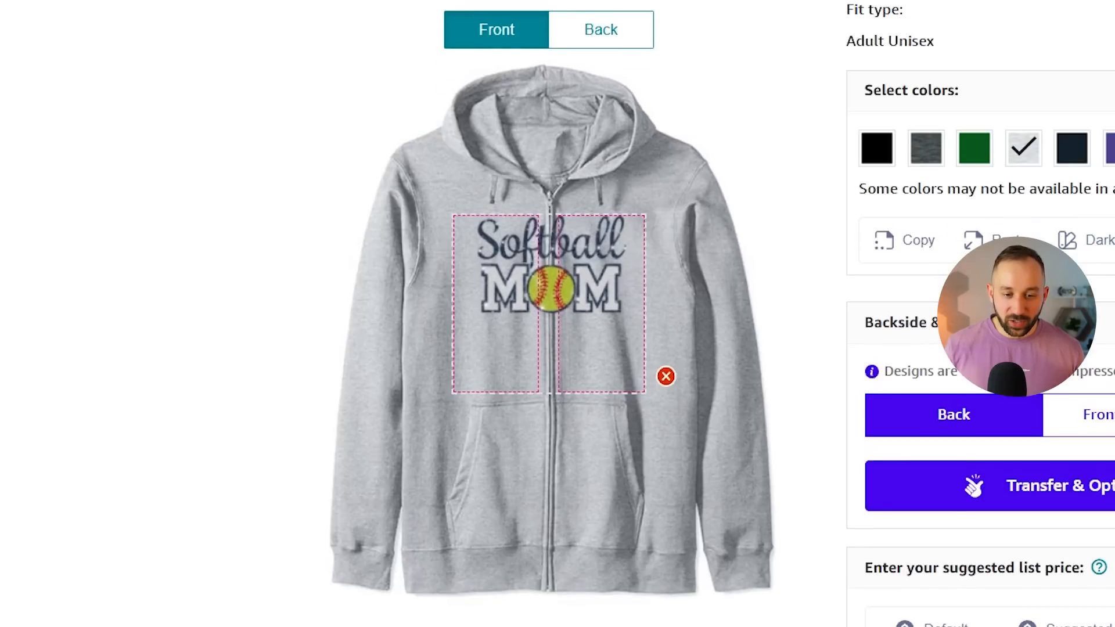
mouse_move(564, 235)
left_mouse_down()
mouse_move(570, 246)
mouse_move(559, 248)
mouse_move(553, 235)
mouse_move(581, 236)
left_mouse_up()
scroll(559, 248, "down", 5)
left_click_drag(583, 626, 592, 626)
left_click_drag(554, 268, 574, 260)
left_click(601, 30)
left_click(503, 29)
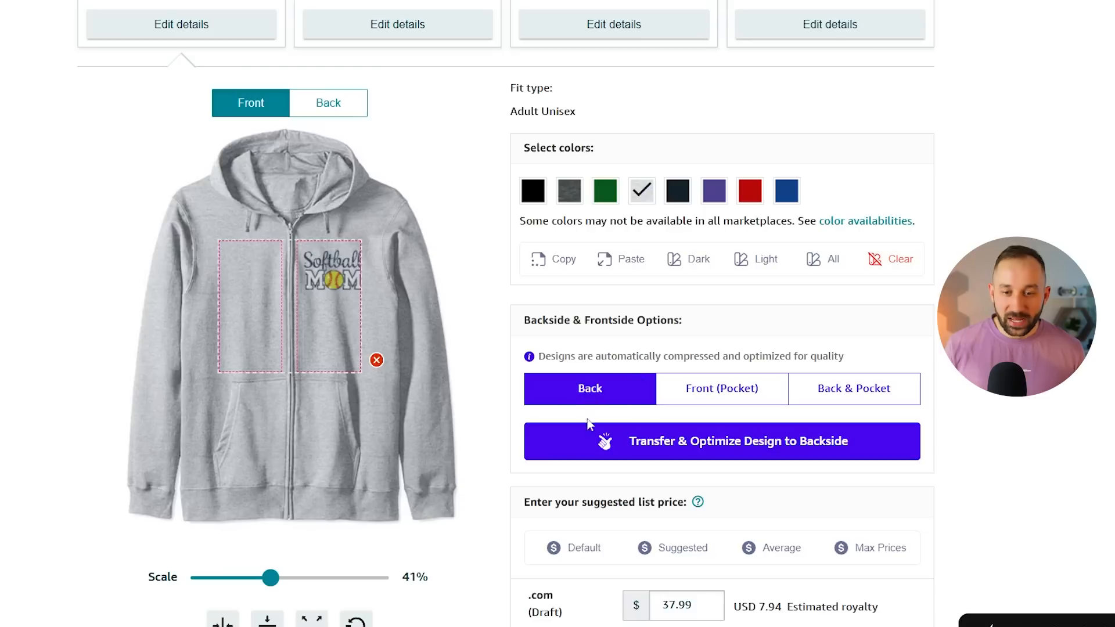
Apply and optimize the zip hoodie's design with the Front (Pocket) option.
left_click(638, 441)
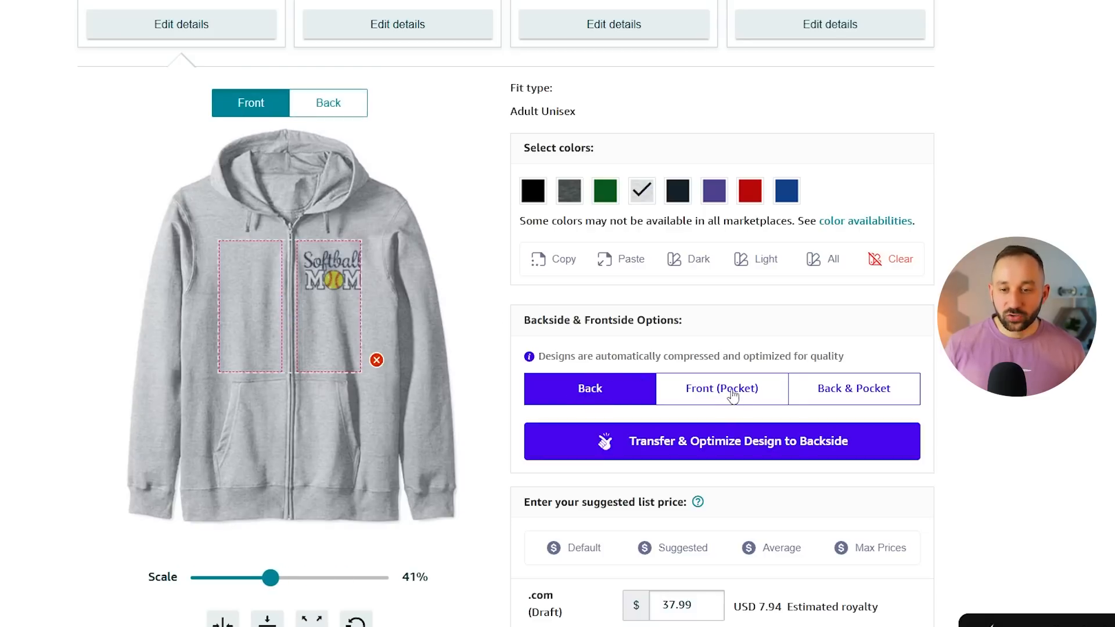
left_click(733, 395)
left_click(749, 443)
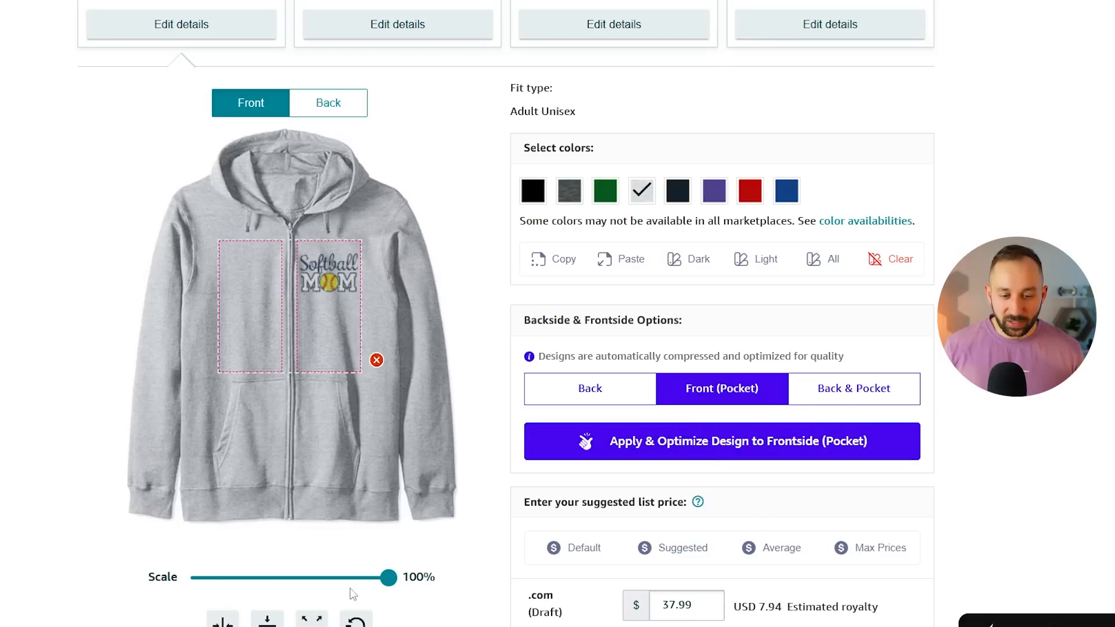
scroll(562, 500, "up", 1)
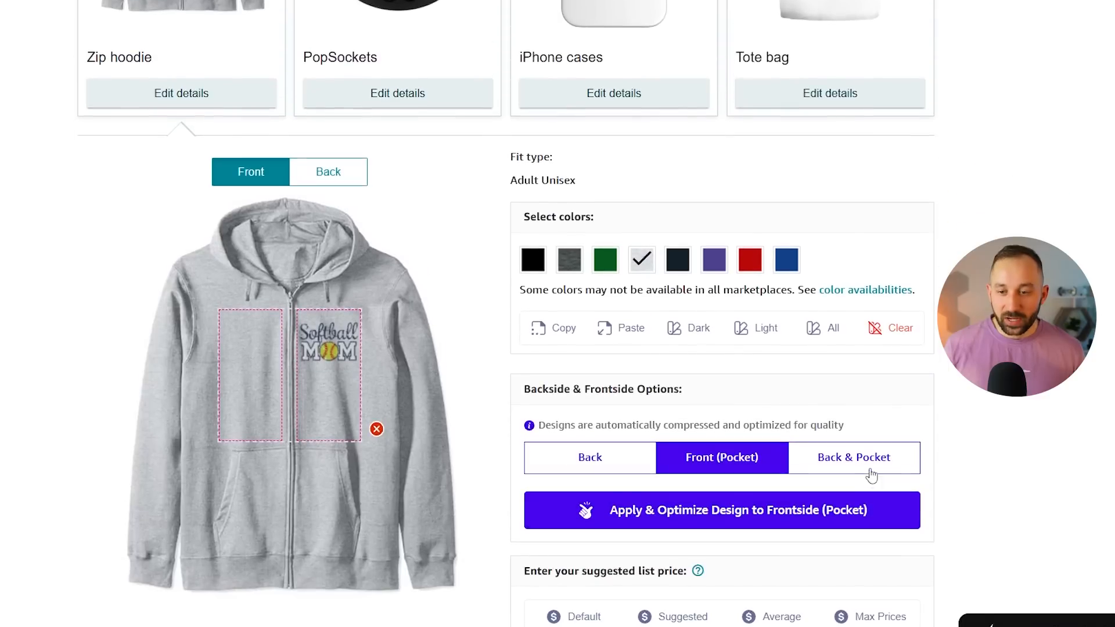
Apply and optimize the zip hoodie's design to both sides with the Back & Pocket option.
left_click(866, 469)
scroll(867, 469, "down", 1)
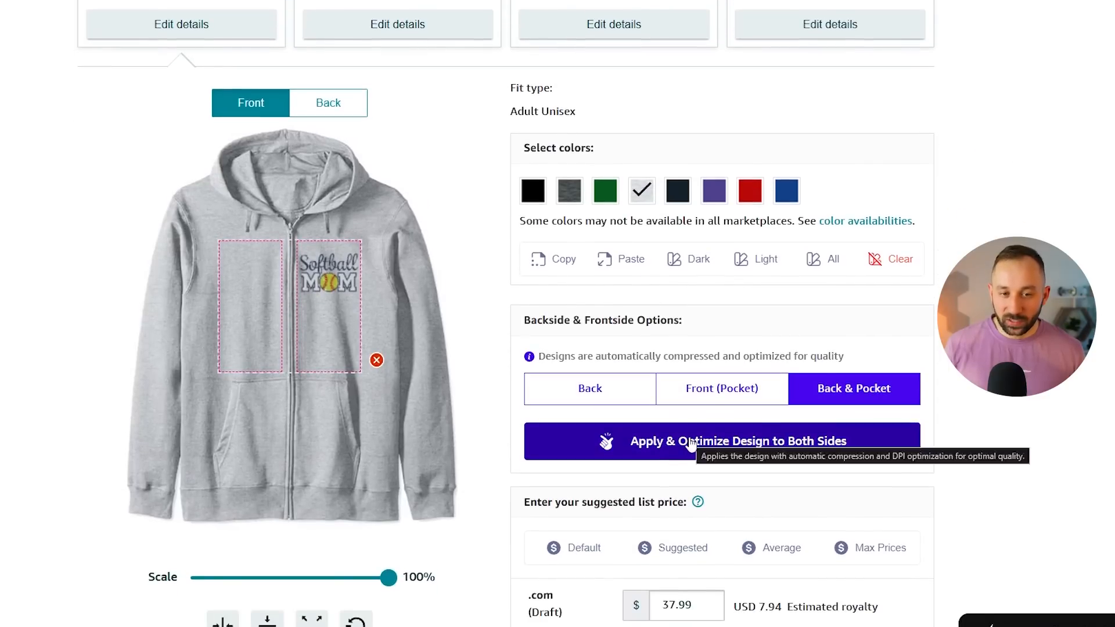
left_click(686, 444)
scroll(372, 373, "up", 1)
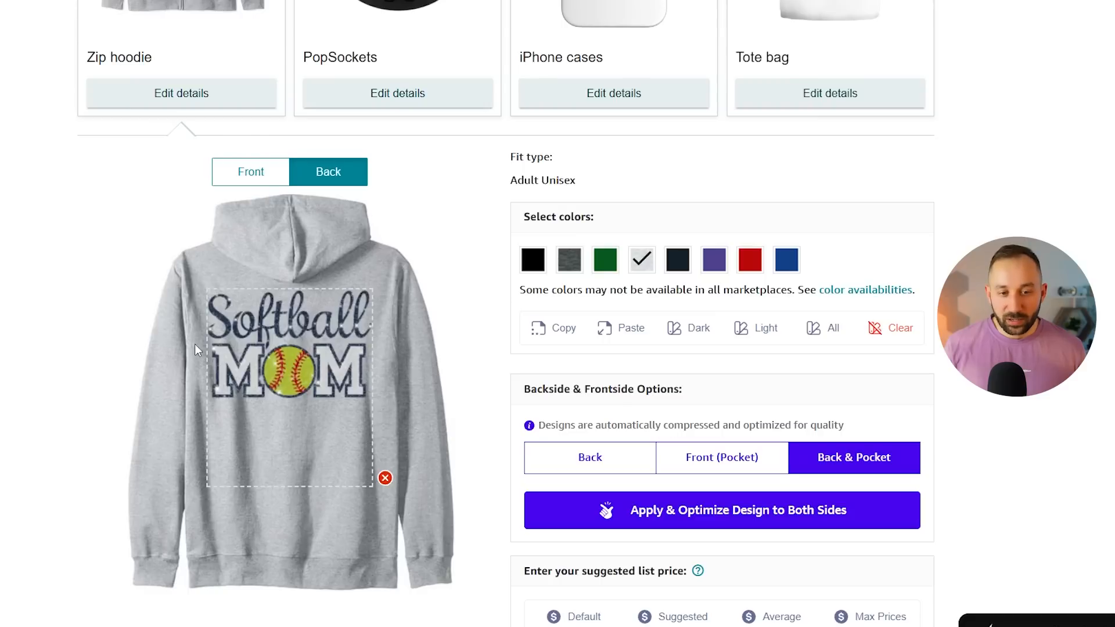
Check the zip hoodie's front and back placement, and examine the pullover hoodie's Backside & Frontside options.
left_click(260, 174)
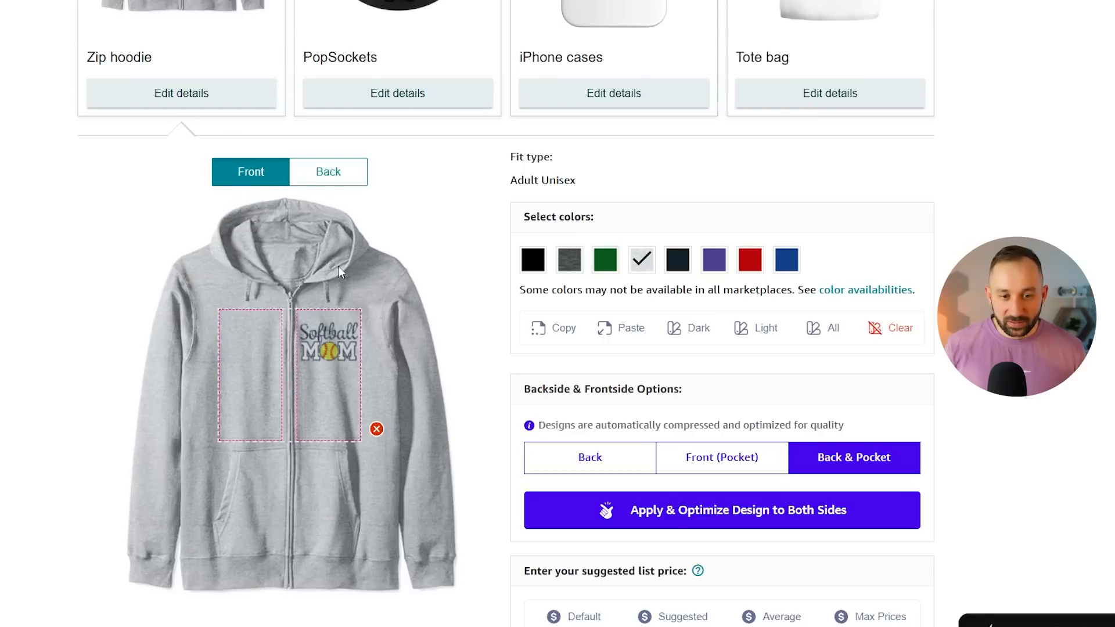
left_click(329, 177)
scroll(801, 390, "up", 8)
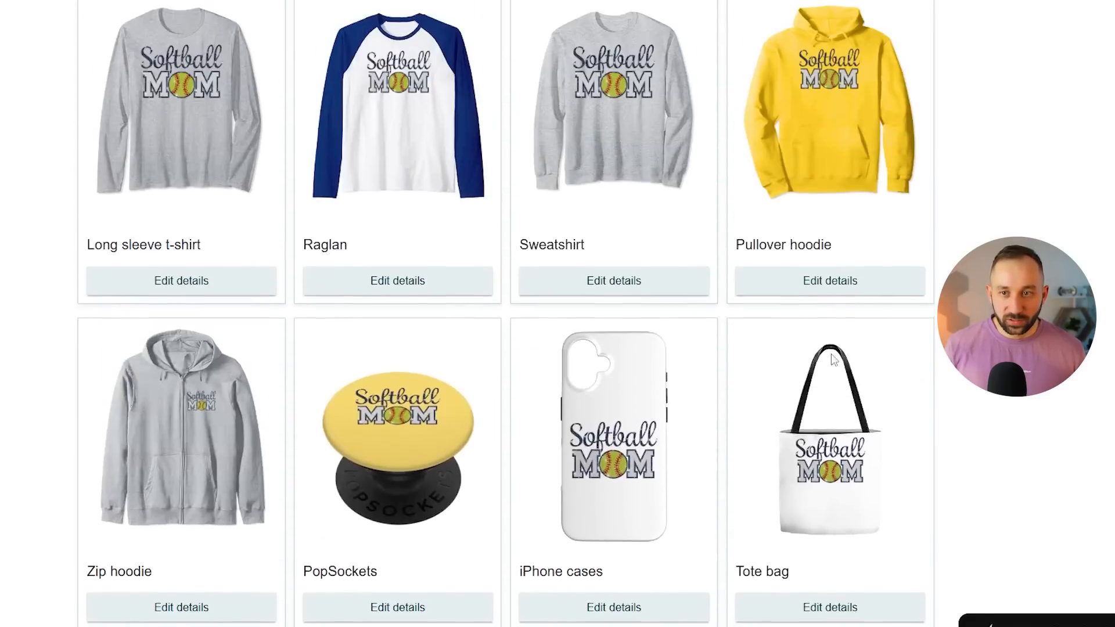
left_click(851, 318)
scroll(640, 371, "down", 5)
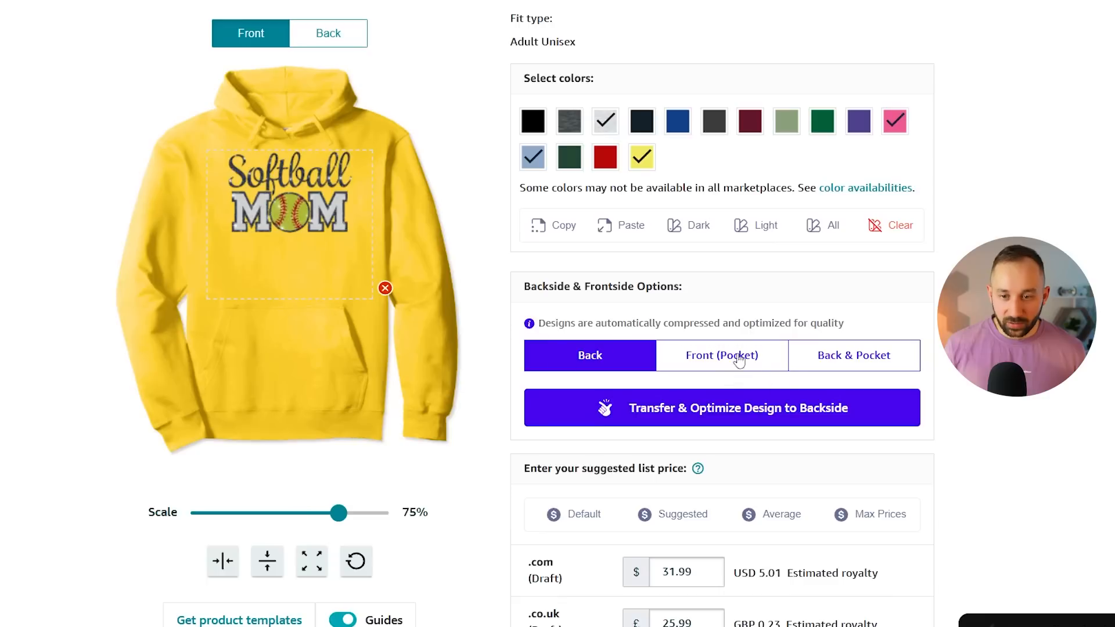
left_click(792, 360)
scroll(580, 354, "up", 10)
Examine the standard t-shirt's details for its Backside & Frontside options and list price section.
left_click(239, 314)
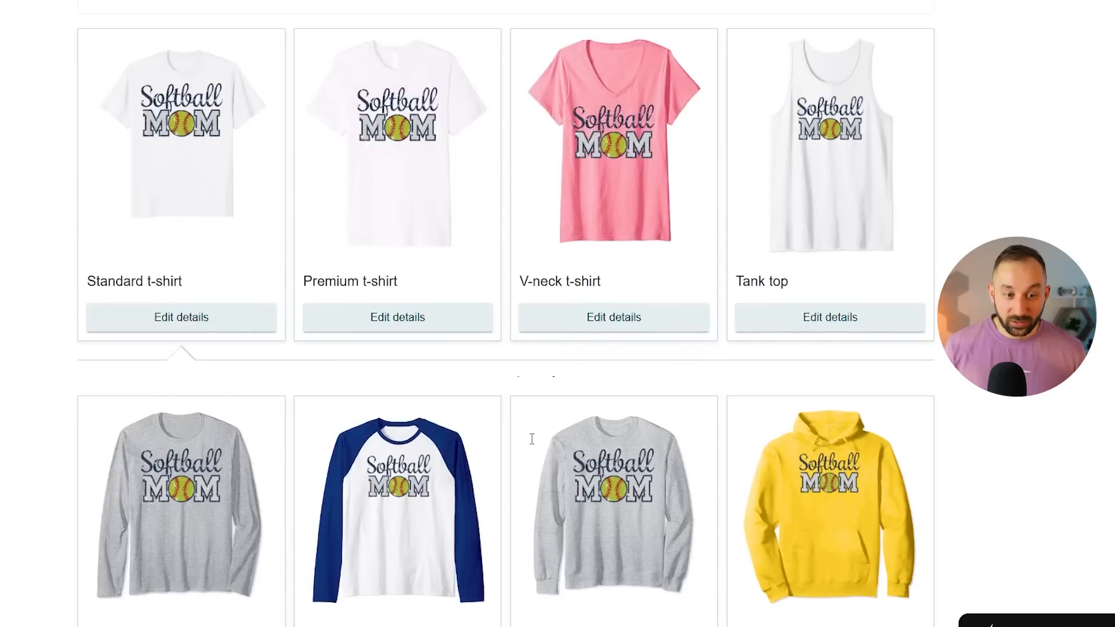
scroll(531, 439, "down", 4)
left_click(769, 465)
left_click(851, 465)
left_click(753, 477)
left_click(634, 471)
scroll(615, 406, "down", 2)
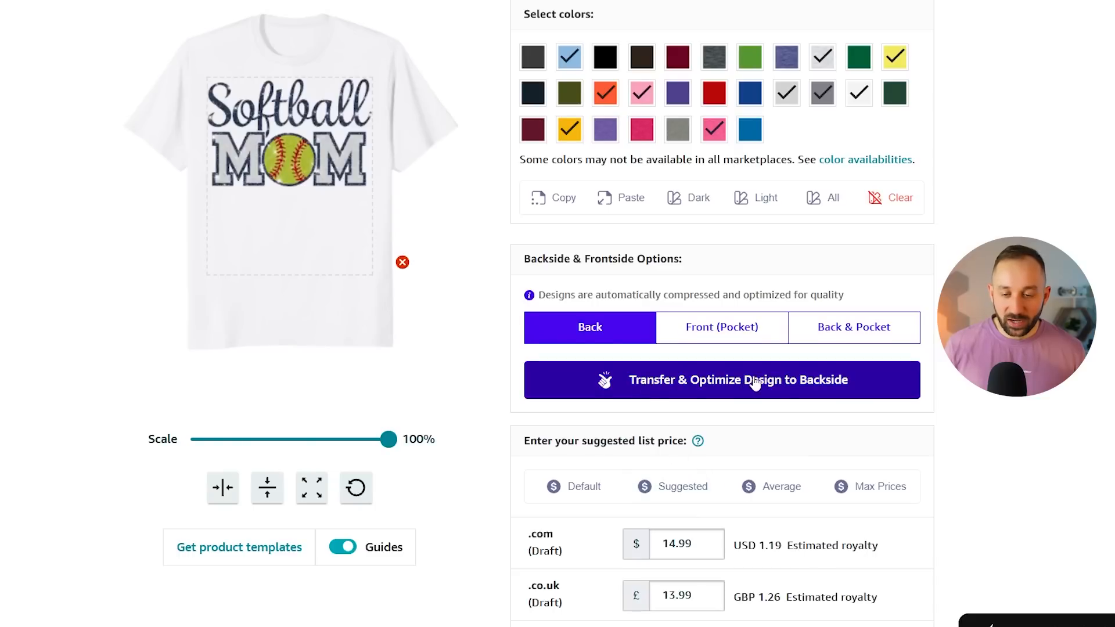
scroll(755, 385, "down", 2)
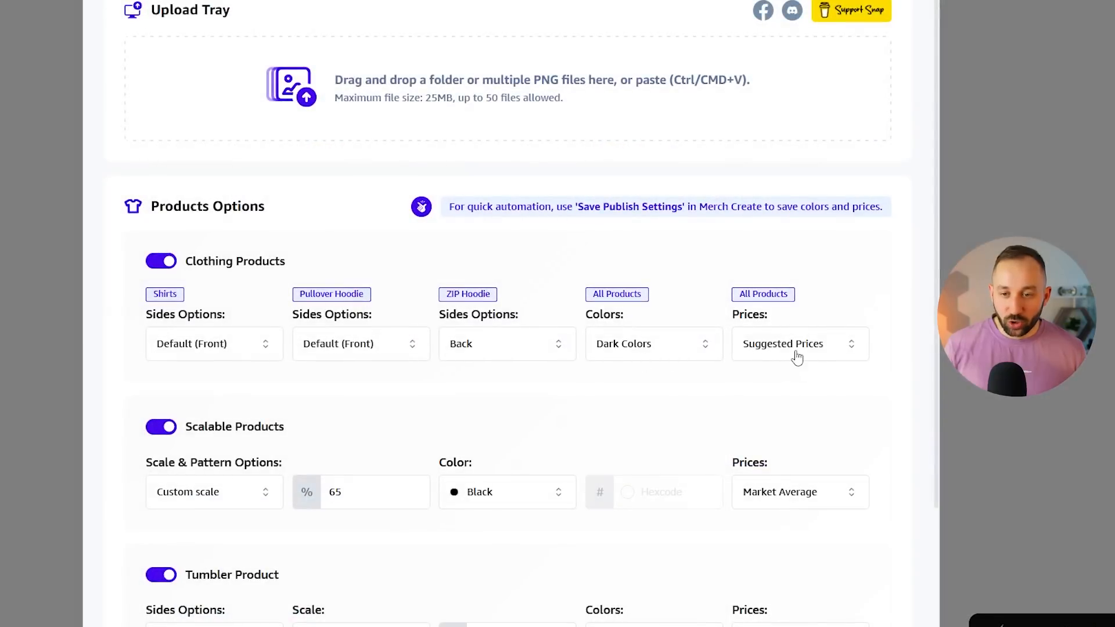
Apply the Default list prices to the standard t-shirt, and replace them with the Suggested prices.
left_click(797, 359)
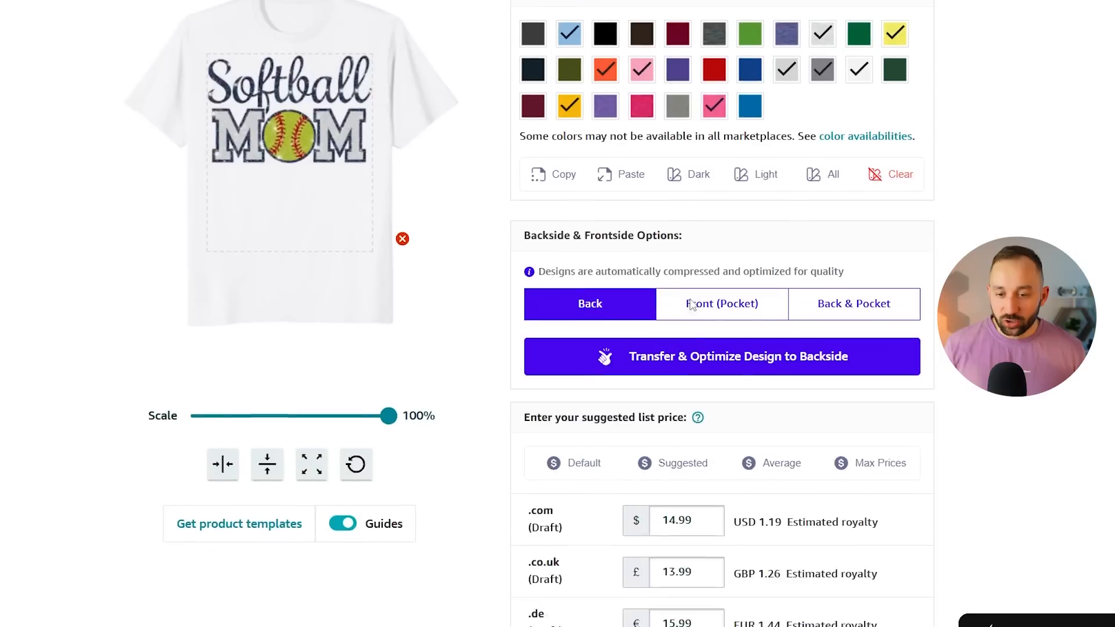
scroll(567, 435, "down", 3)
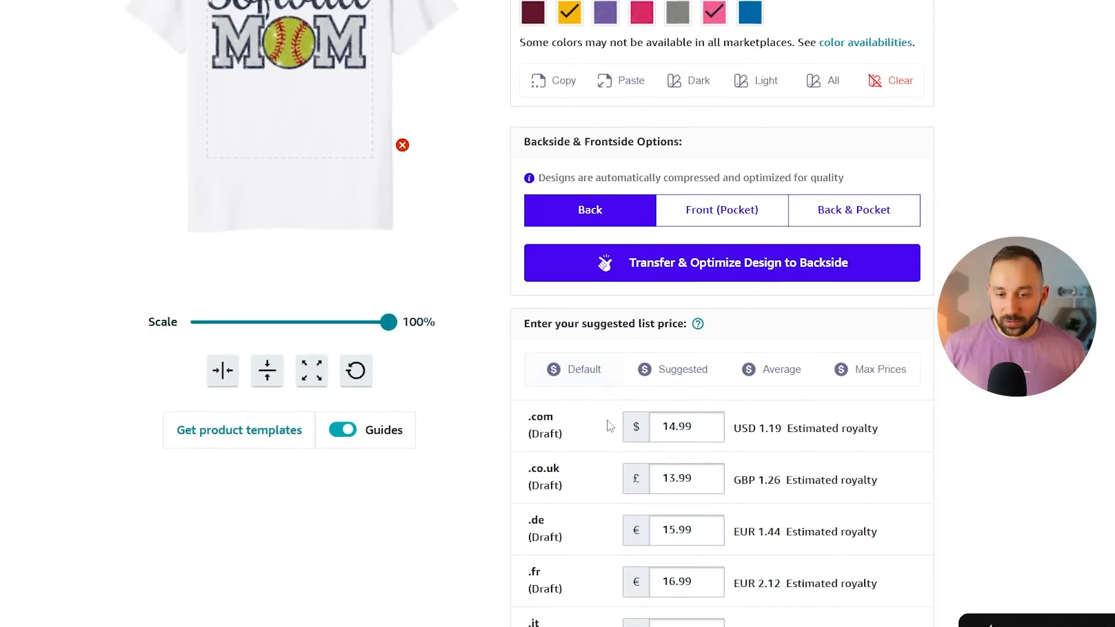
left_click(583, 348)
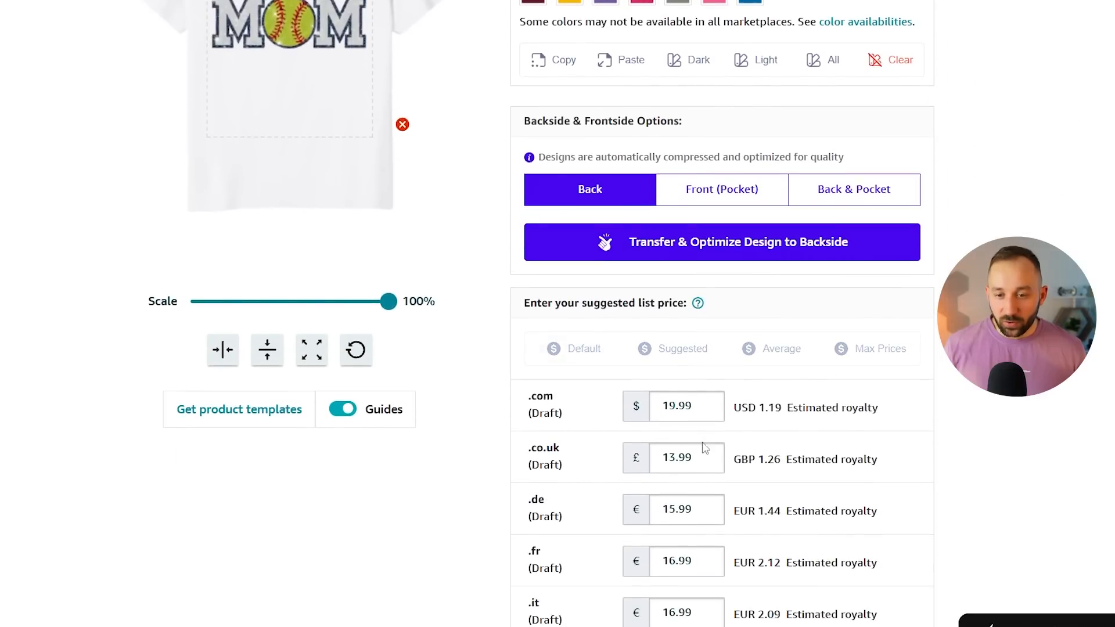
scroll(701, 444, "down", 2)
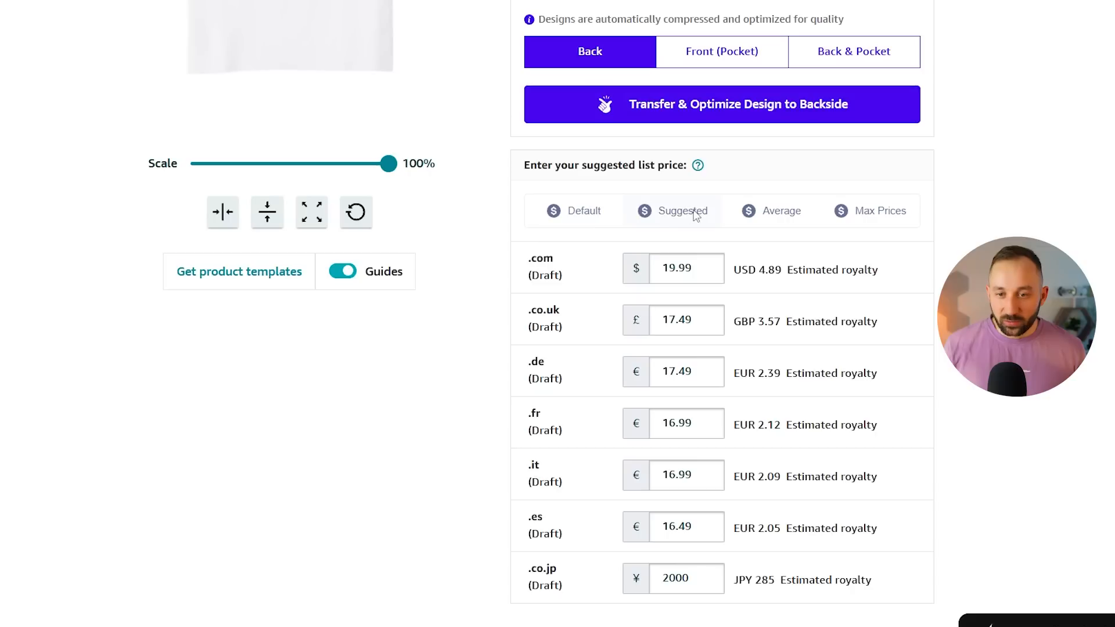
left_click(693, 211)
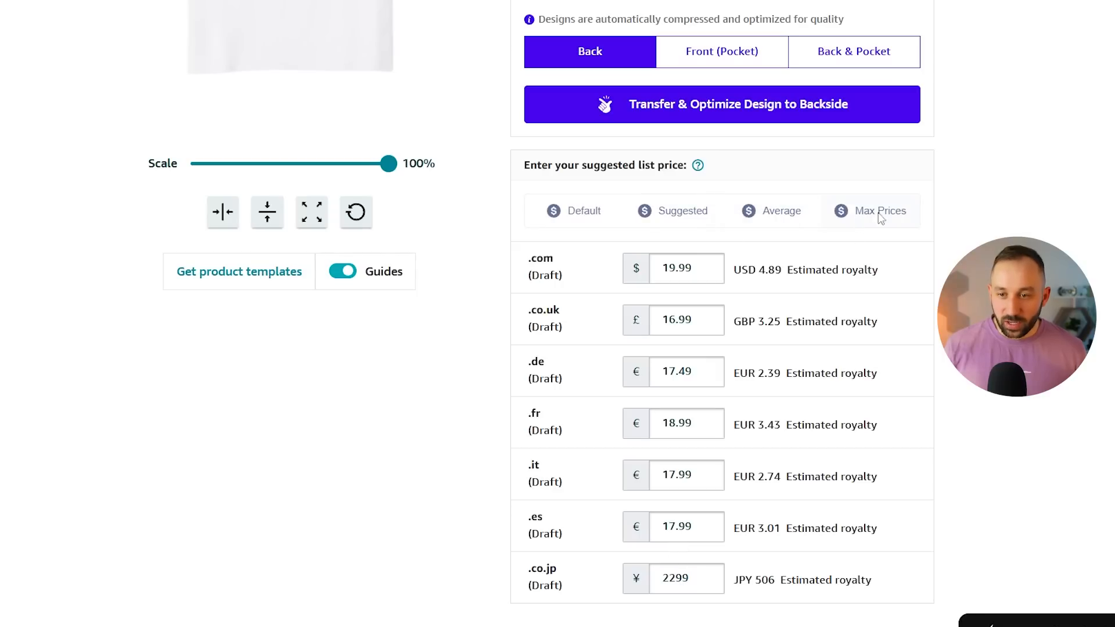
Open the sweatshirt's details and apply Max Prices to all of its marketplaces.
scroll(903, 259, "down", 10)
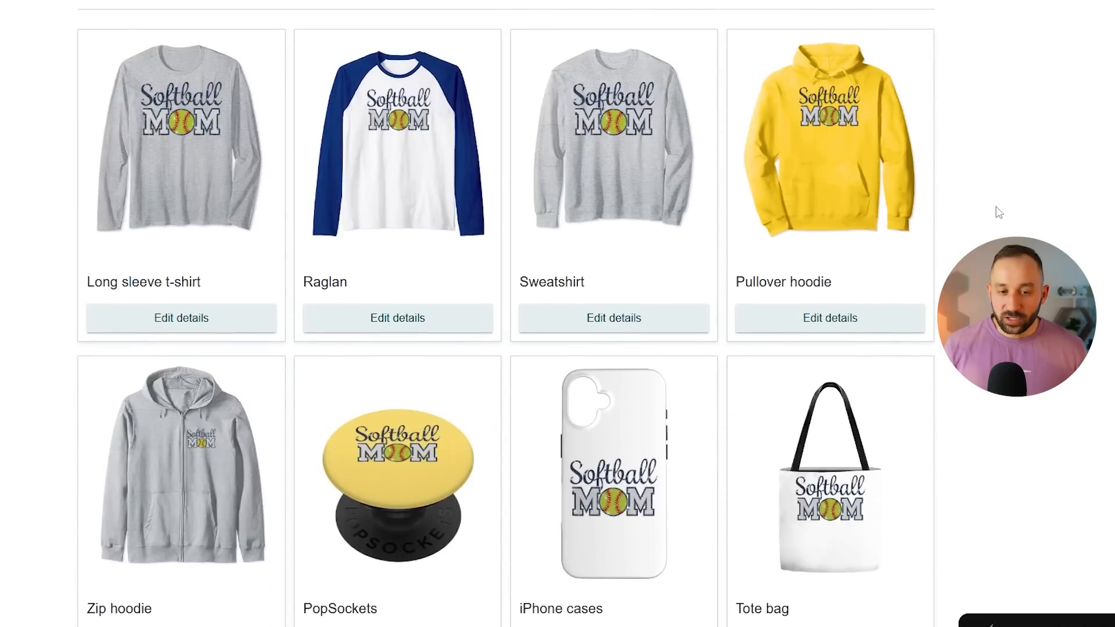
left_click(656, 314)
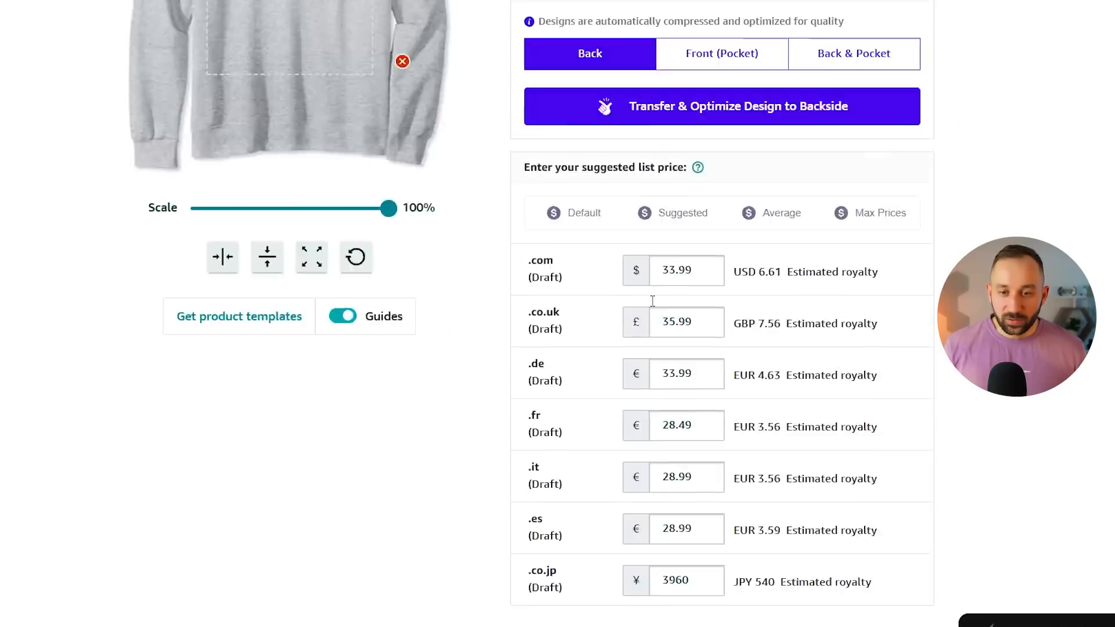
scroll(657, 293, "down", 3)
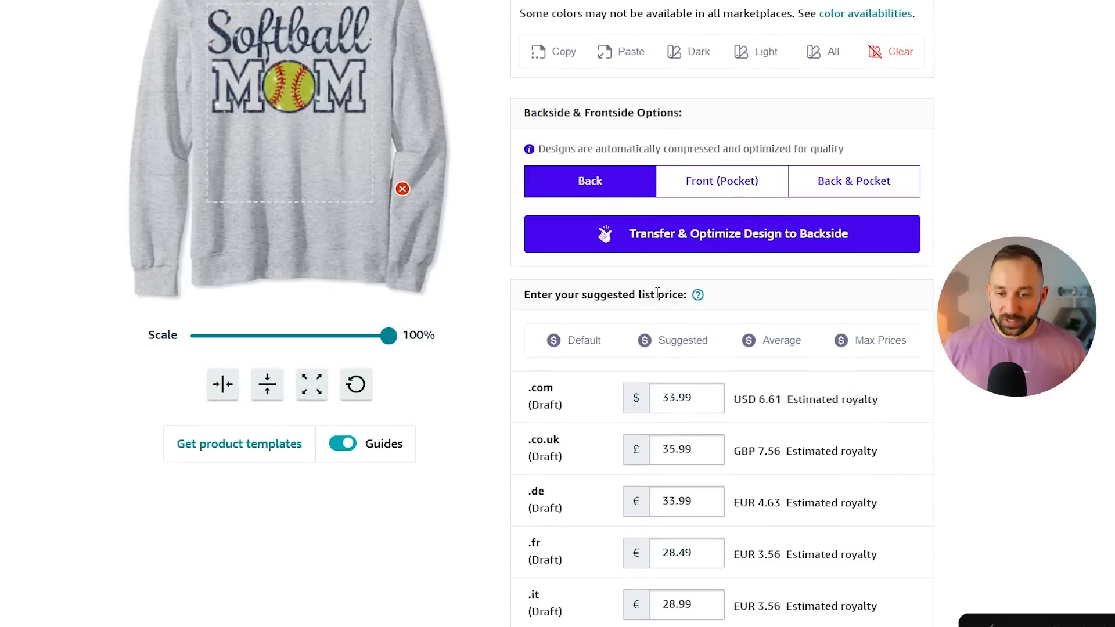
left_click(877, 342)
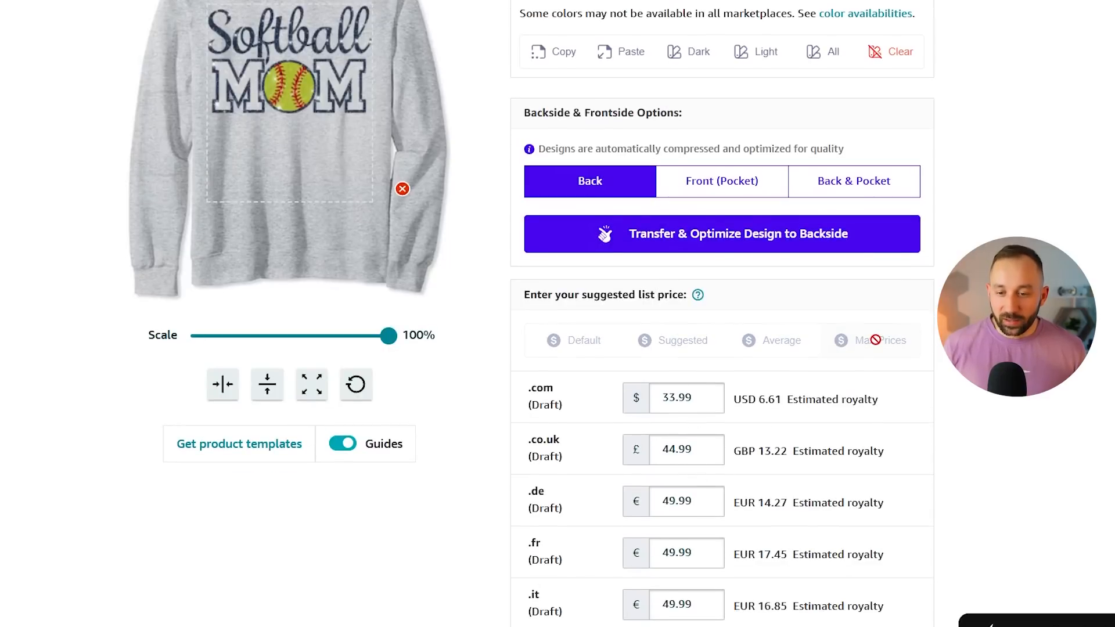
scroll(871, 407, "down", 3)
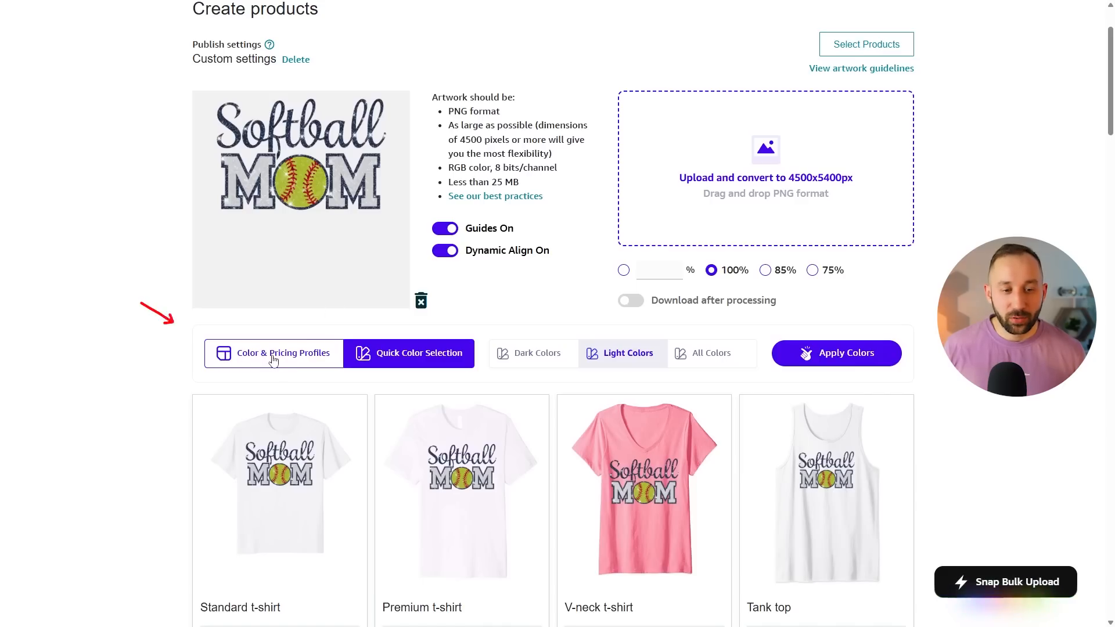
Create and save a new color and pricing profile named "light designs high prices".
left_click(273, 360)
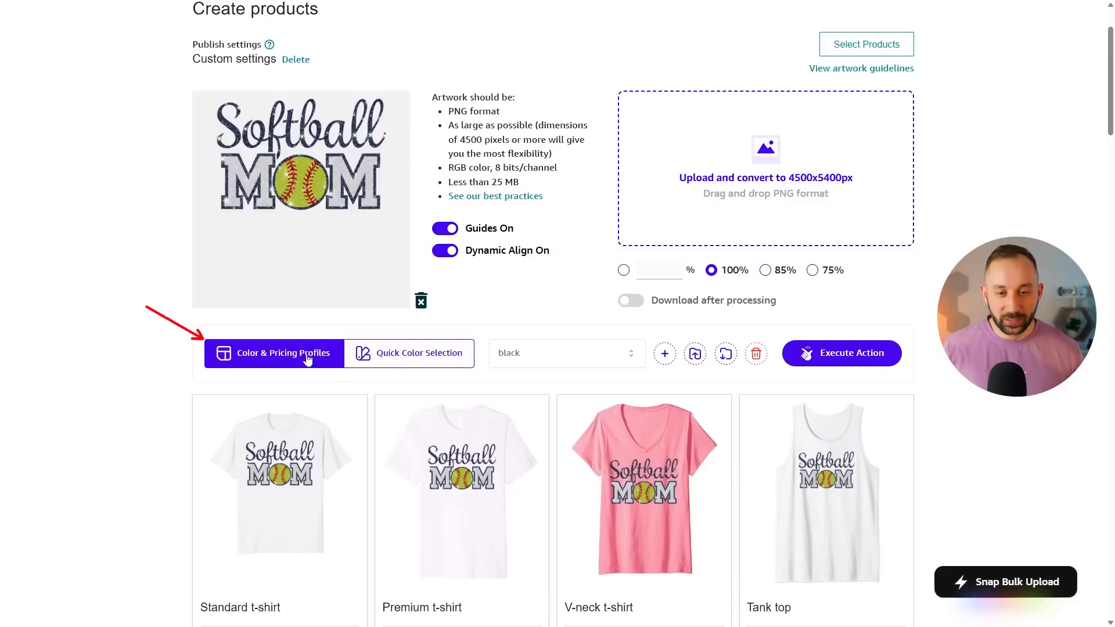
left_click(631, 360)
left_click(631, 359)
left_click(666, 355)
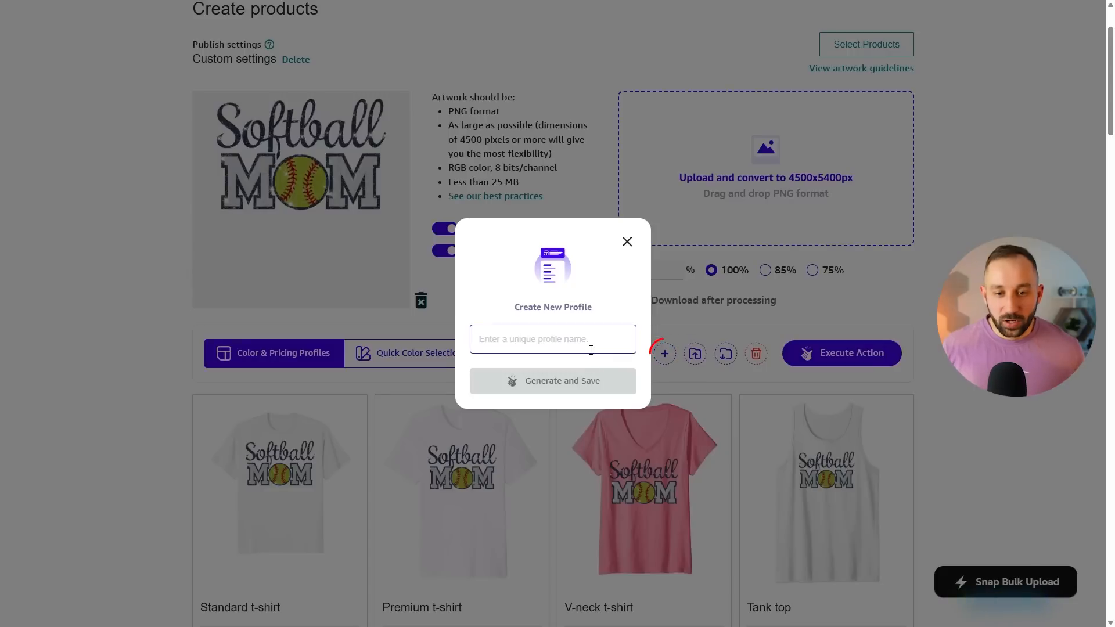
type("light designs high prices")
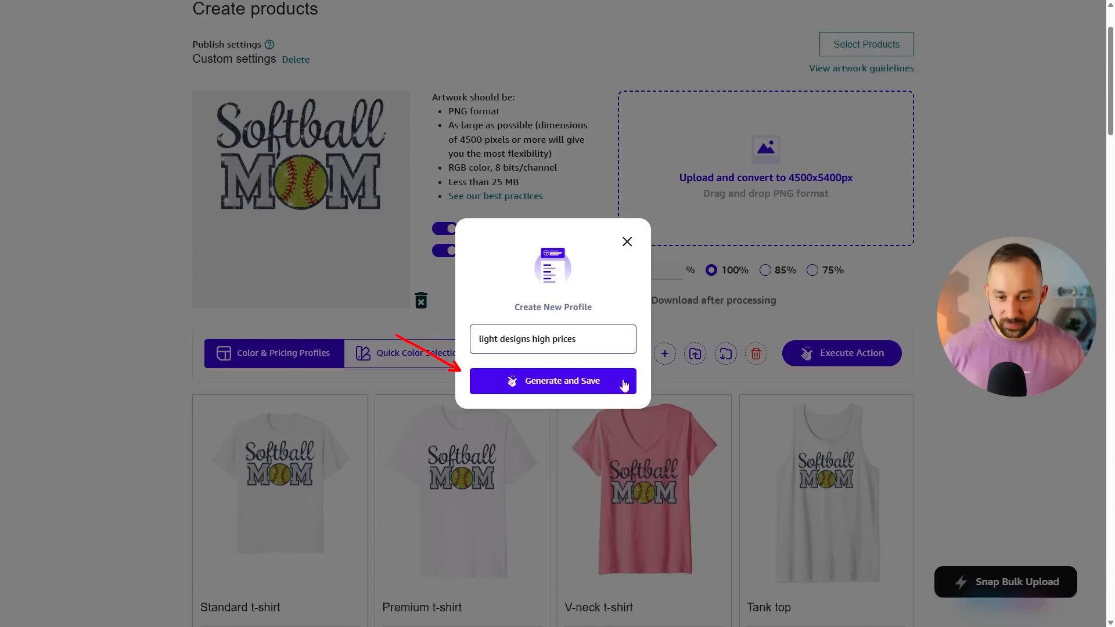
left_click(623, 385)
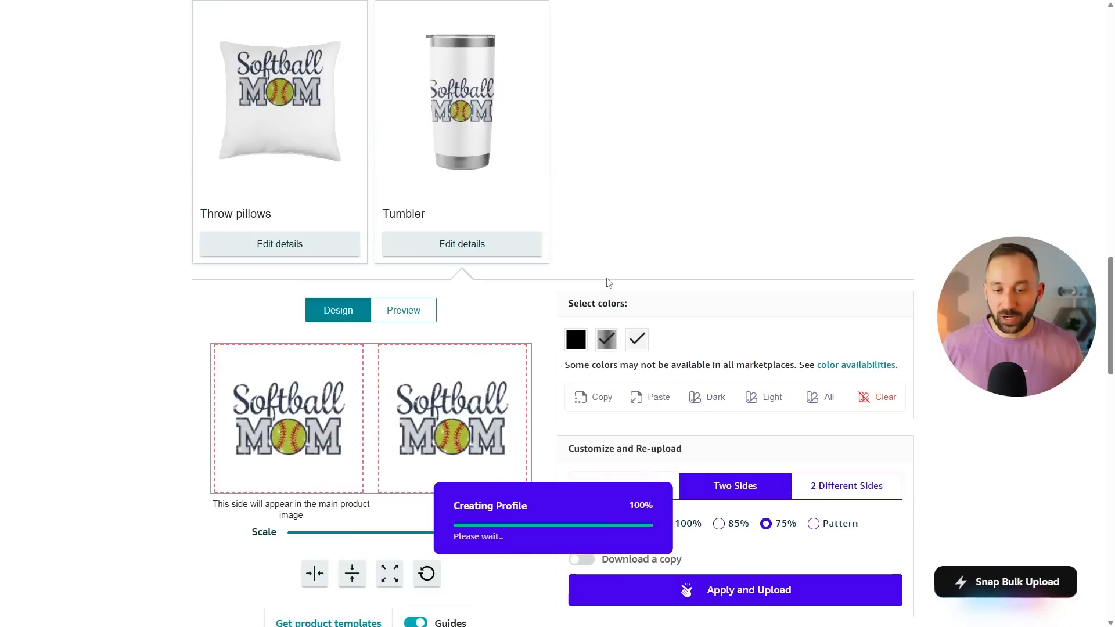
Reselect the "light designs high prices" profile among the saved profiles, and switch the selection to the "black" profile.
left_click(657, 72)
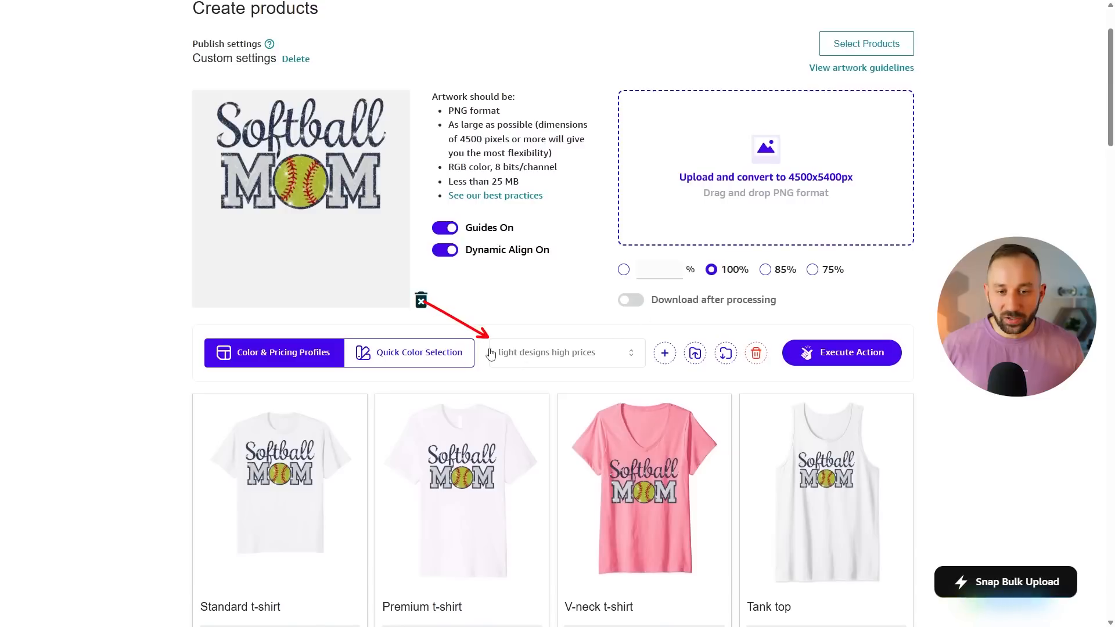
left_click(569, 356)
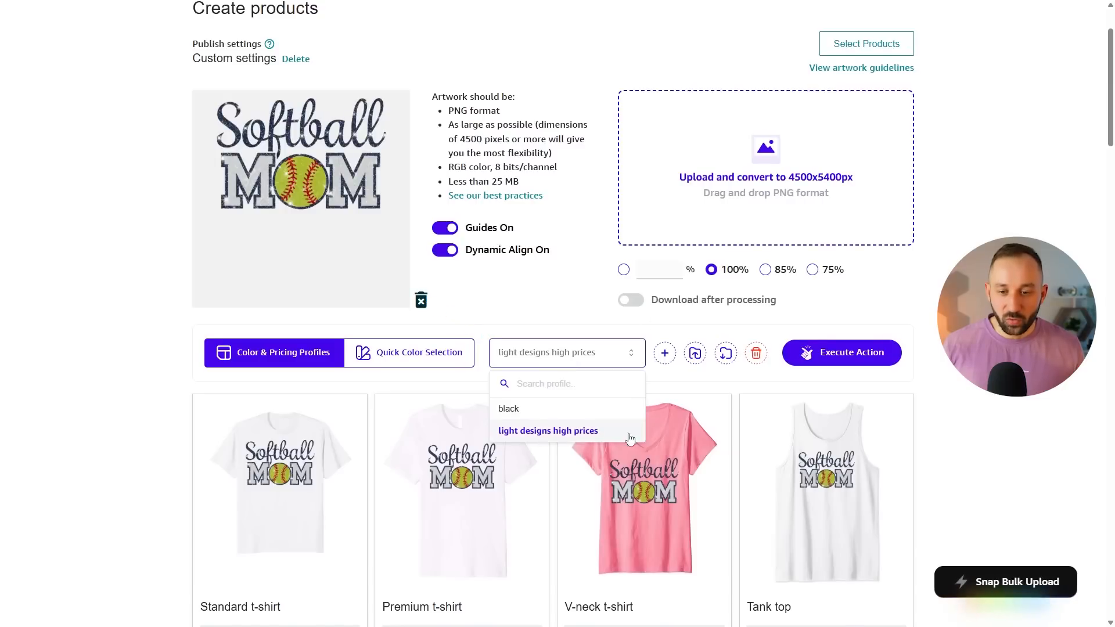
left_click(581, 432)
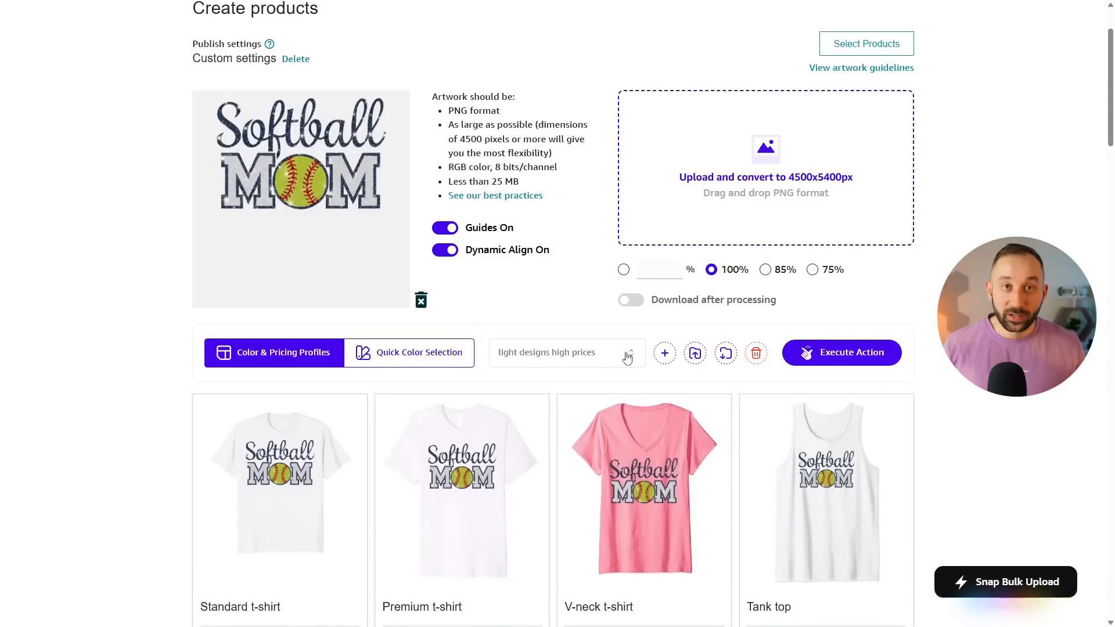
scroll(339, 68, "up", 2)
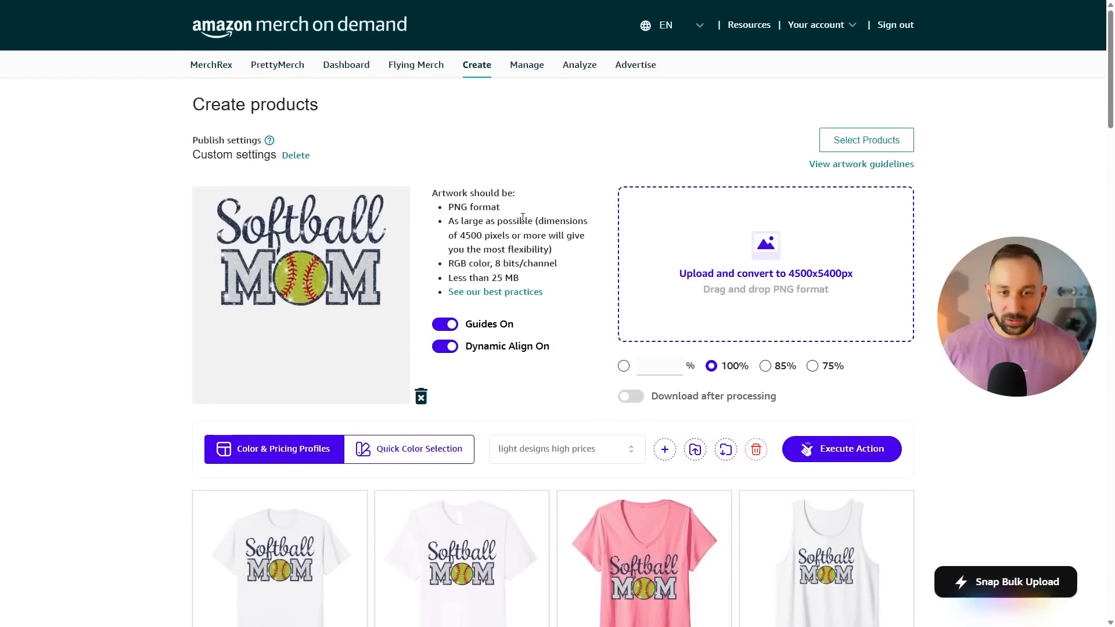
scroll(521, 220, "down", 5)
left_click(562, 227)
left_click(546, 276)
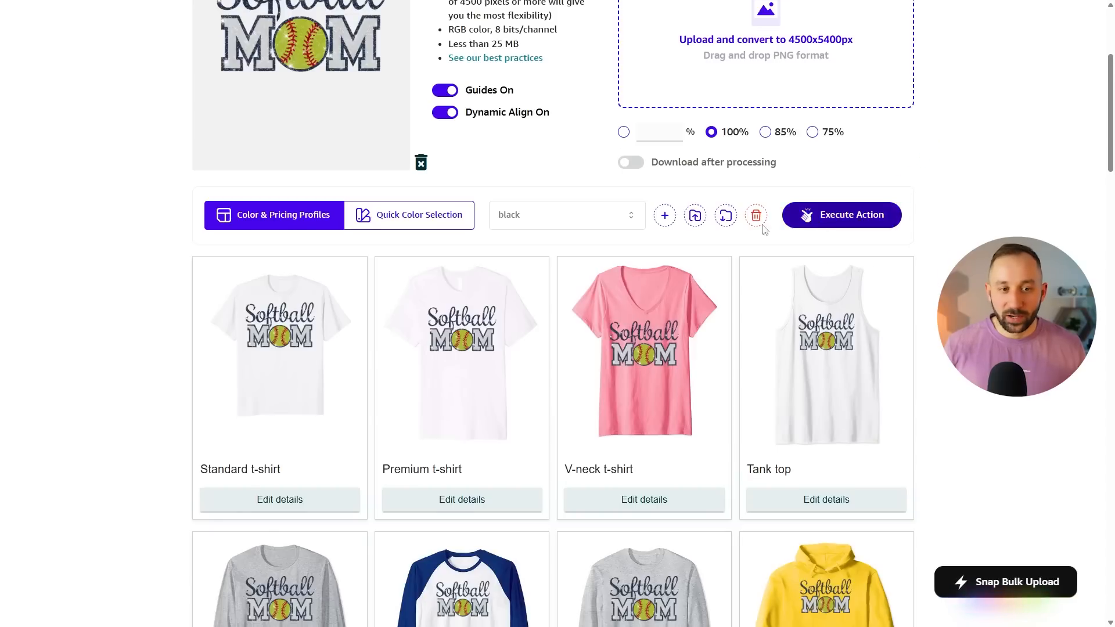
On the Snap for Merch on Demand support page, try the preset coffee quantities and set a custom quantity of 50.
scroll(444, 180, "down", 1)
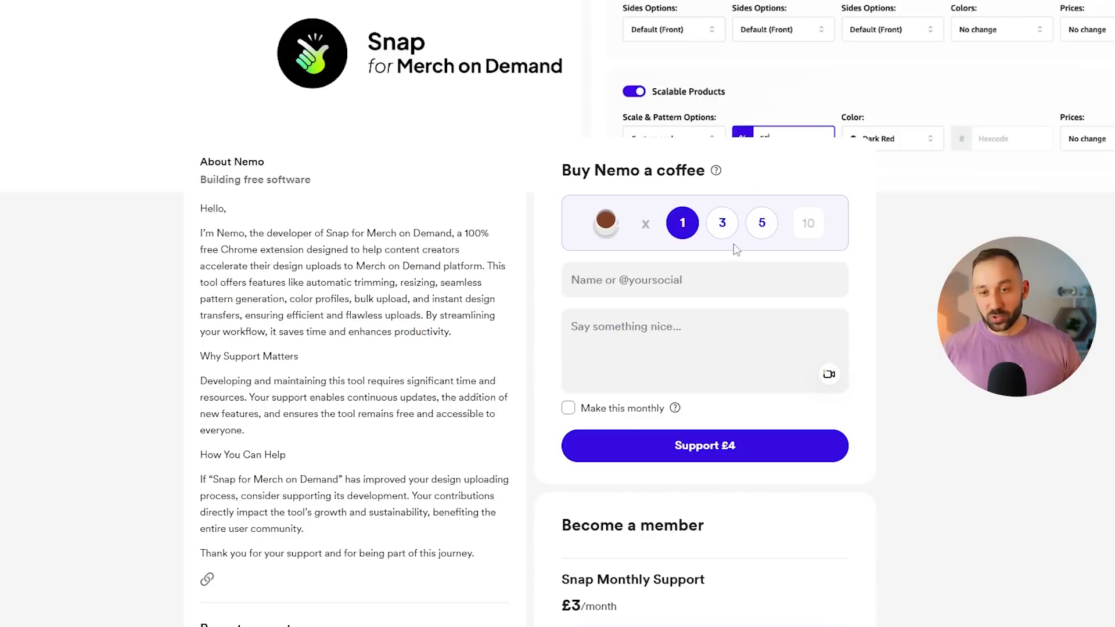
left_click(726, 228)
left_click(762, 225)
left_click(725, 224)
left_click(689, 226)
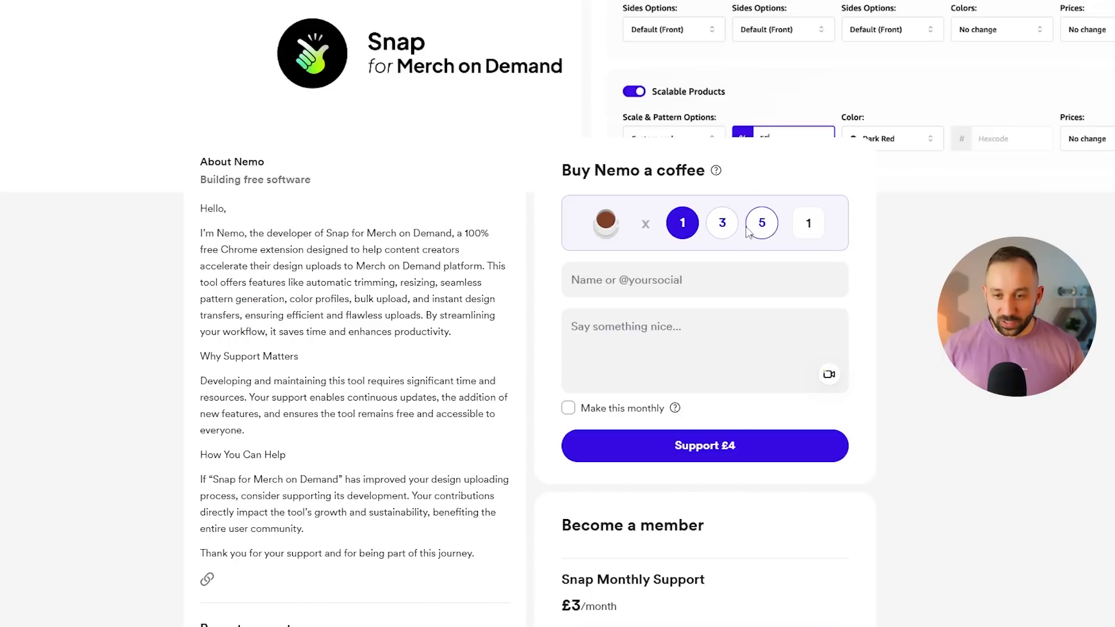
left_click(761, 223)
left_click(812, 224)
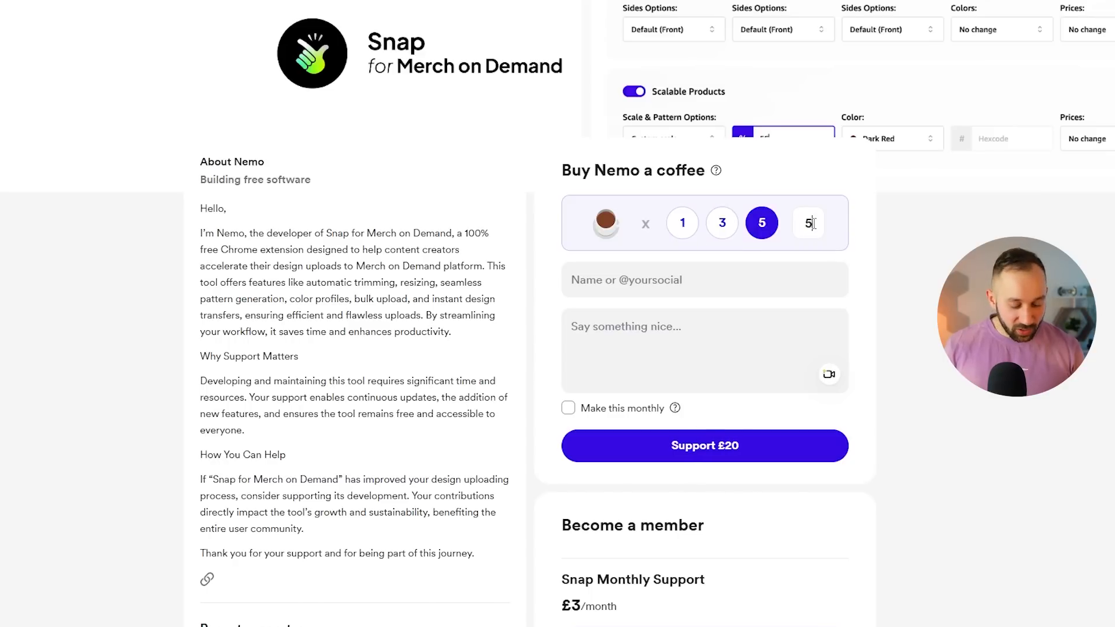
type("0")
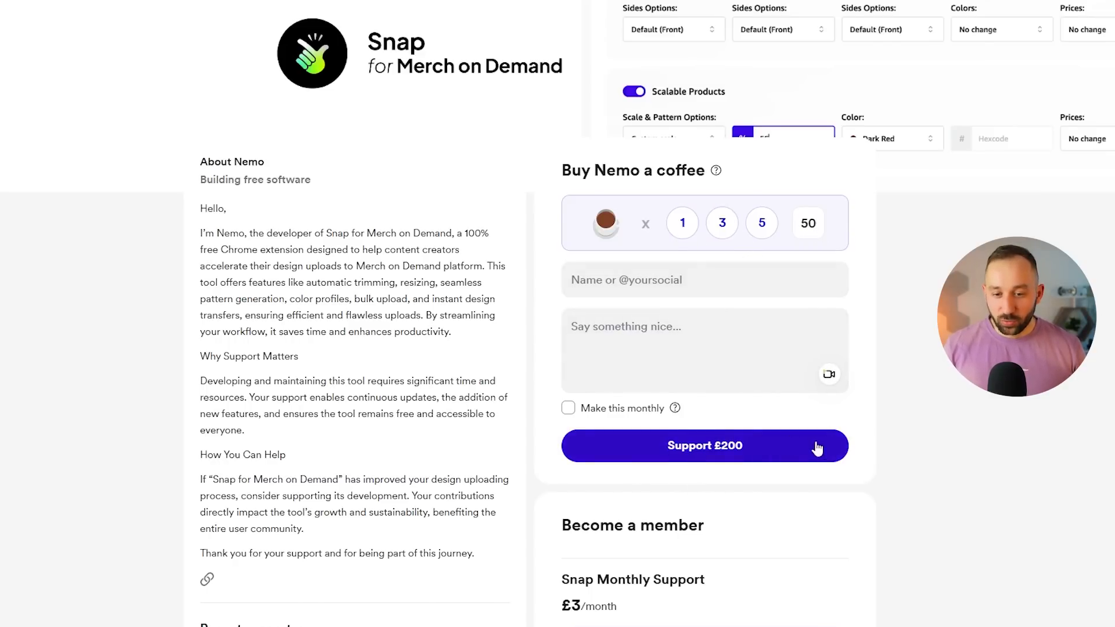
scroll(817, 447, "down", 1)
scroll(753, 596, "down", 1)
scroll(717, 532, "up", 2)
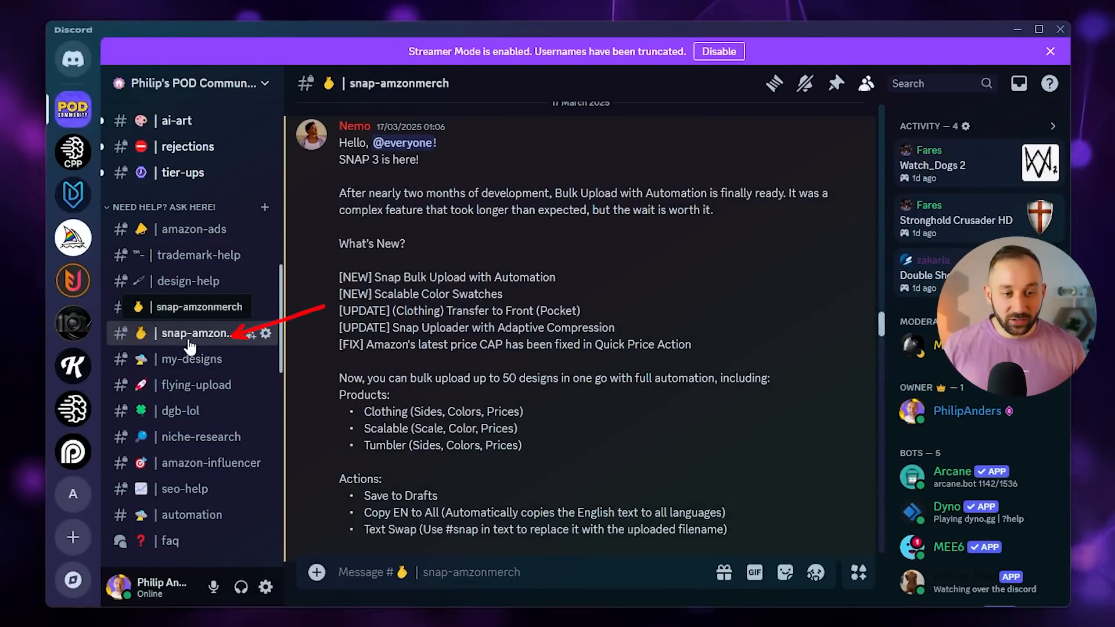
Switch to Discord and examine the snap-amzonmerch channel for the Snap 3 update announcement, user feedback and troubleshooting messages.
scroll(530, 209, "down", 15)
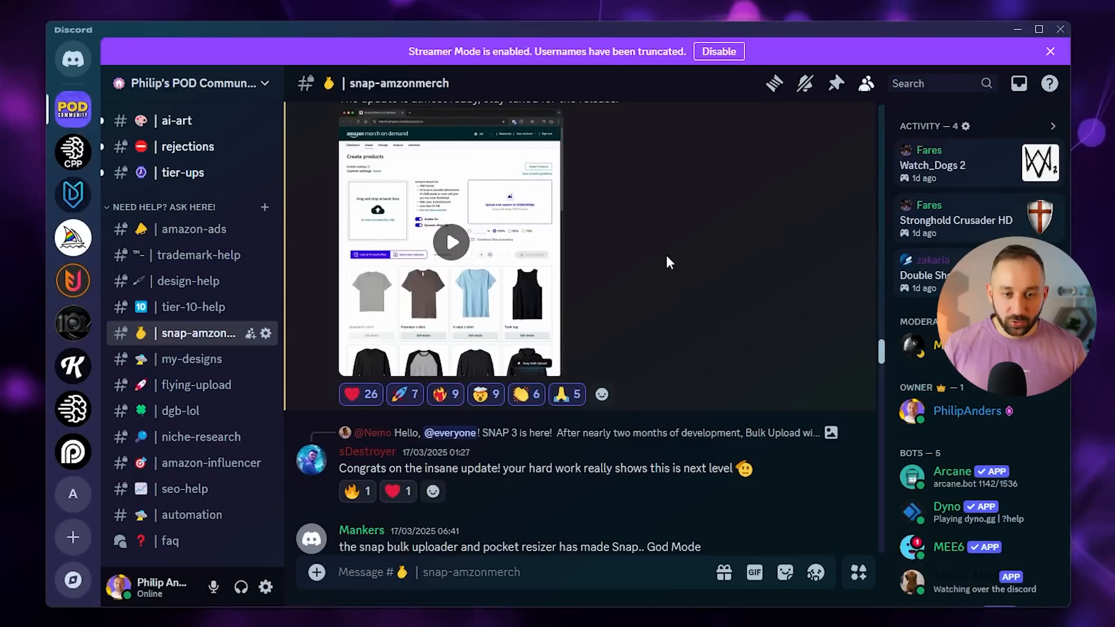
scroll(669, 259, "down", 4)
scroll(707, 224, "down", 20)
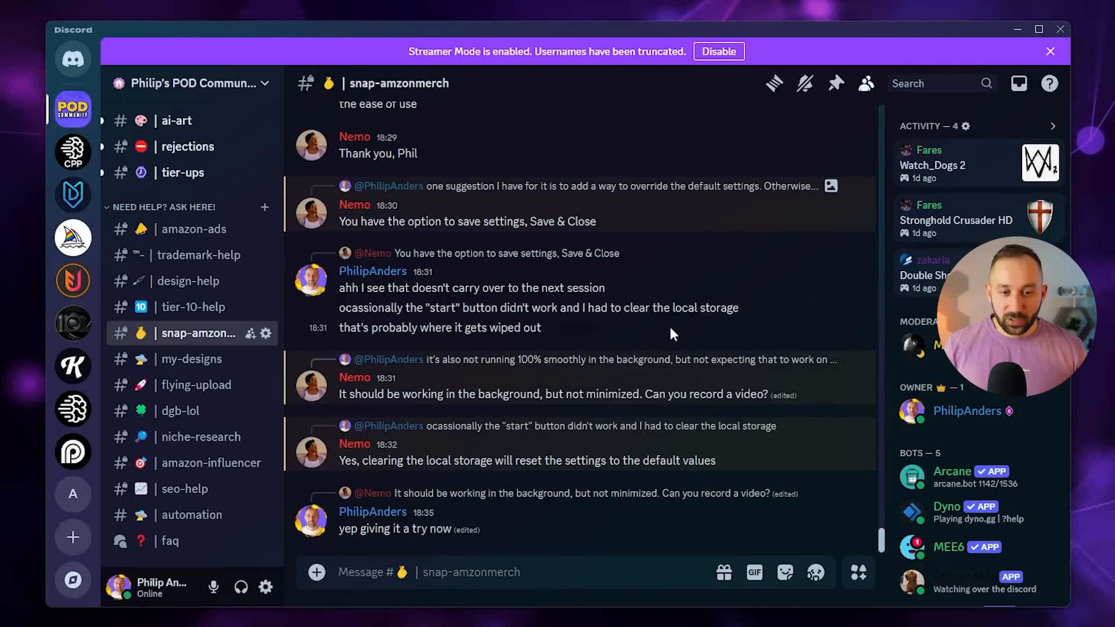
scroll(623, 370, "down", 15)
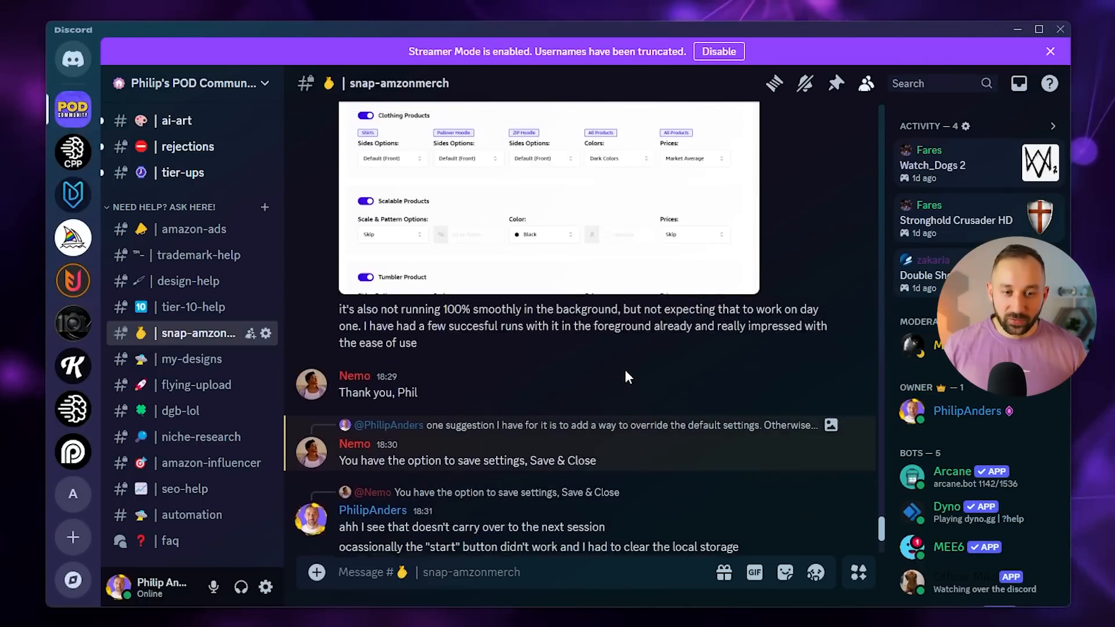
scroll(603, 374, "up", 12)
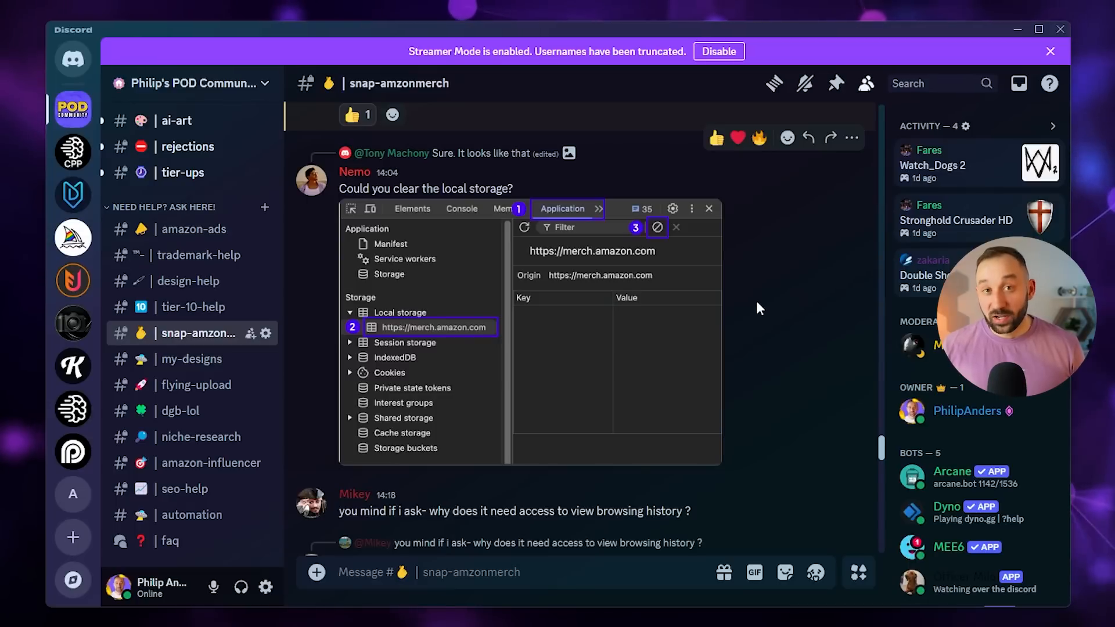
scroll(754, 299, "down", 3)
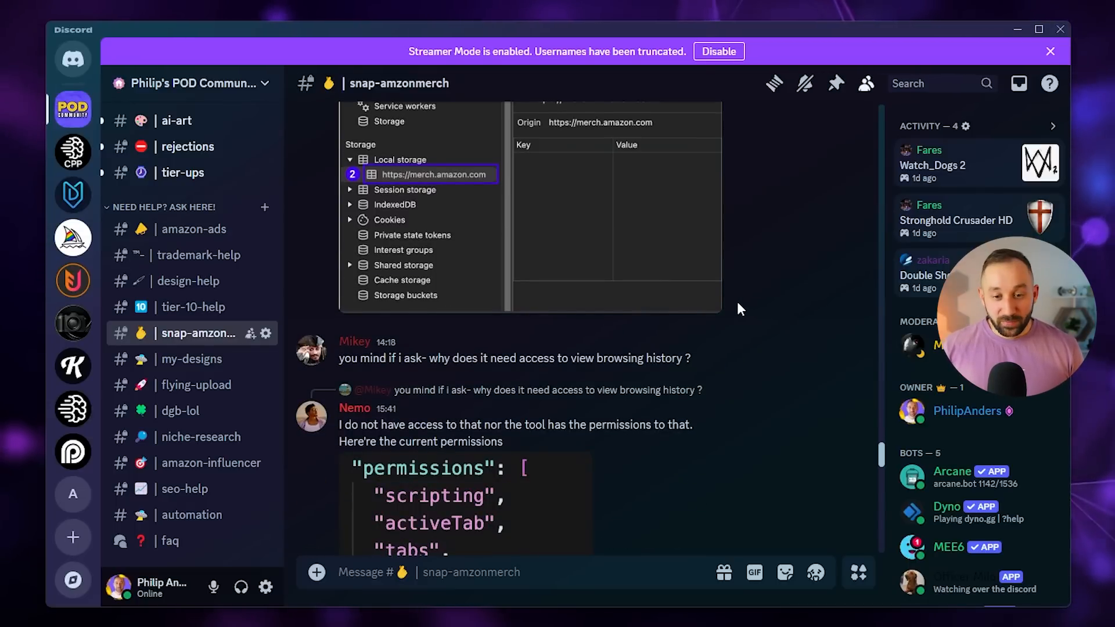
Read on through the snap-amzonmerch channel, covering the extension permissions discussion and the feedback on the bulk uploader's default settings.
scroll(737, 302, "down", 6)
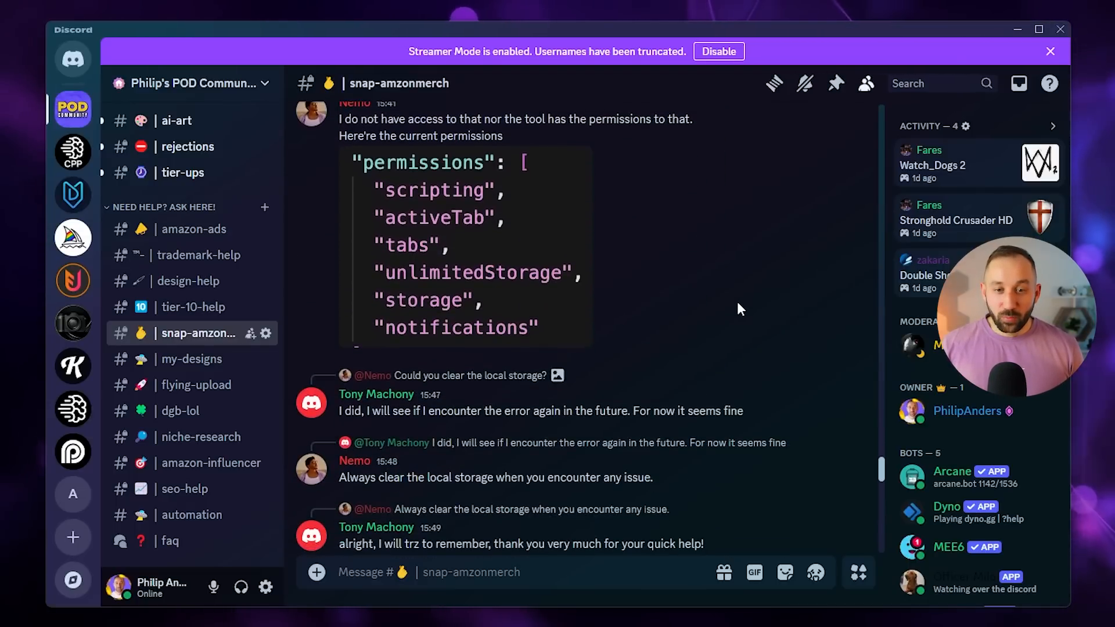
scroll(736, 307, "down", 6)
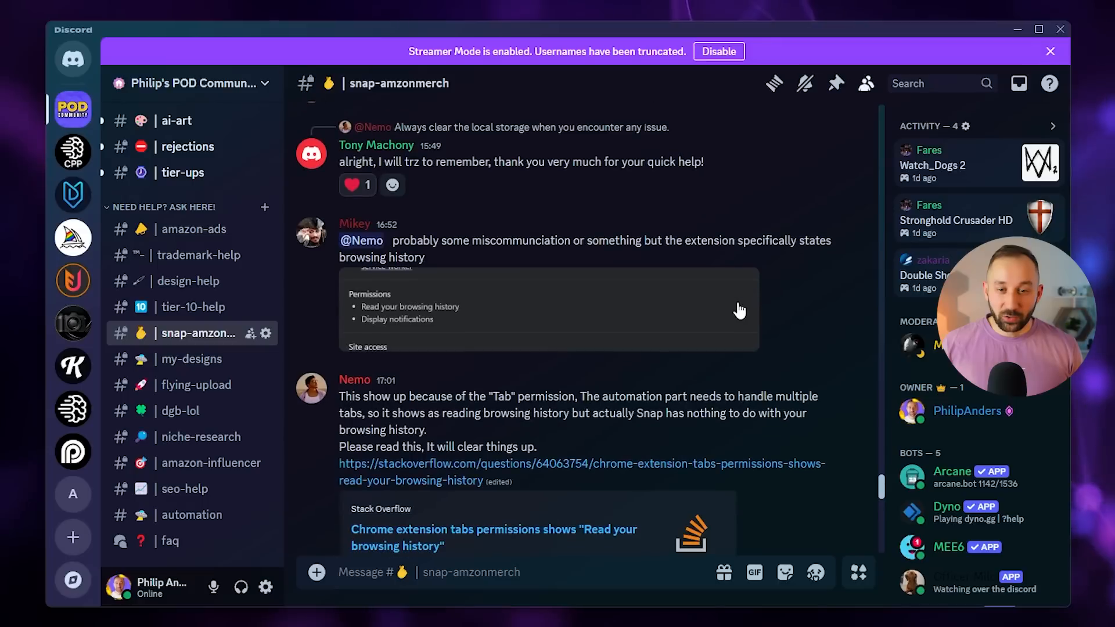
scroll(738, 305, "down", 5)
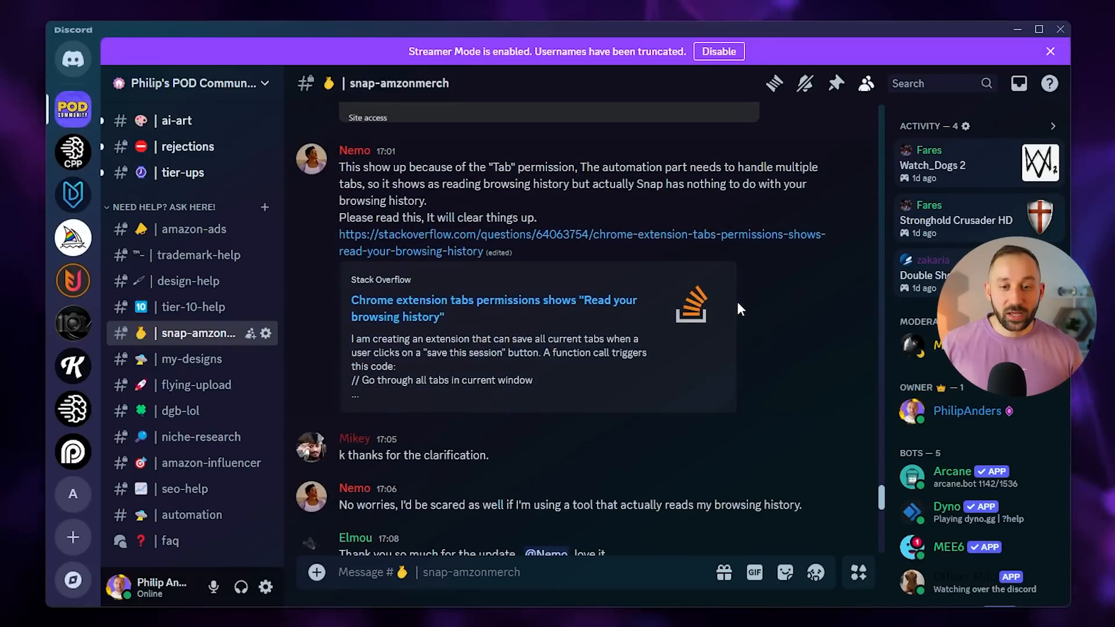
scroll(779, 338, "down", 3)
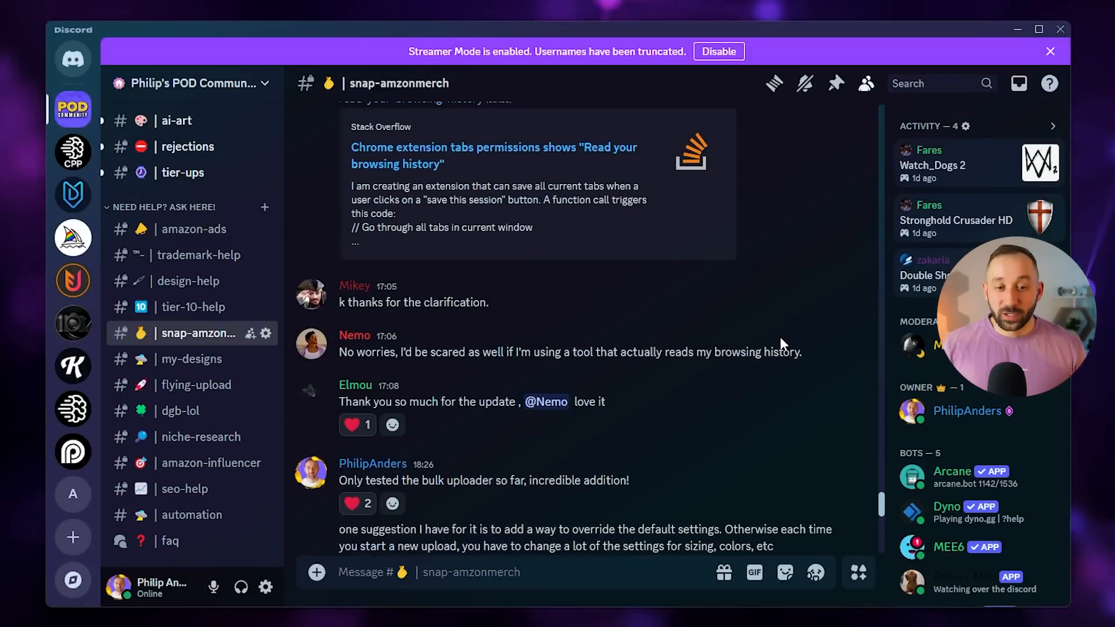
scroll(779, 337, "down", 4)
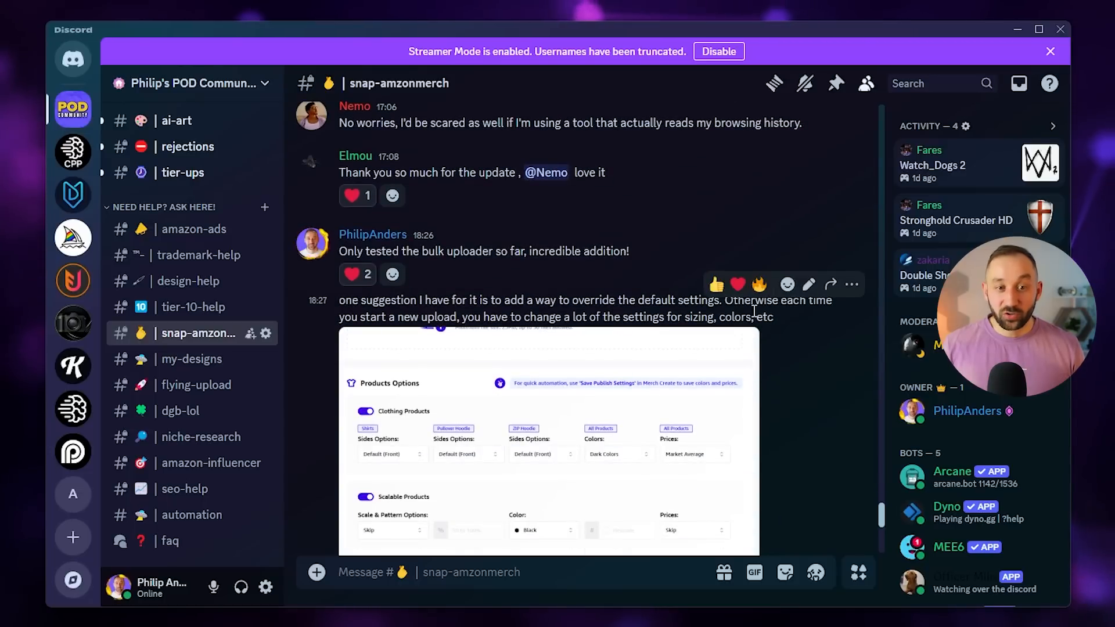
scroll(708, 232, "down", 10)
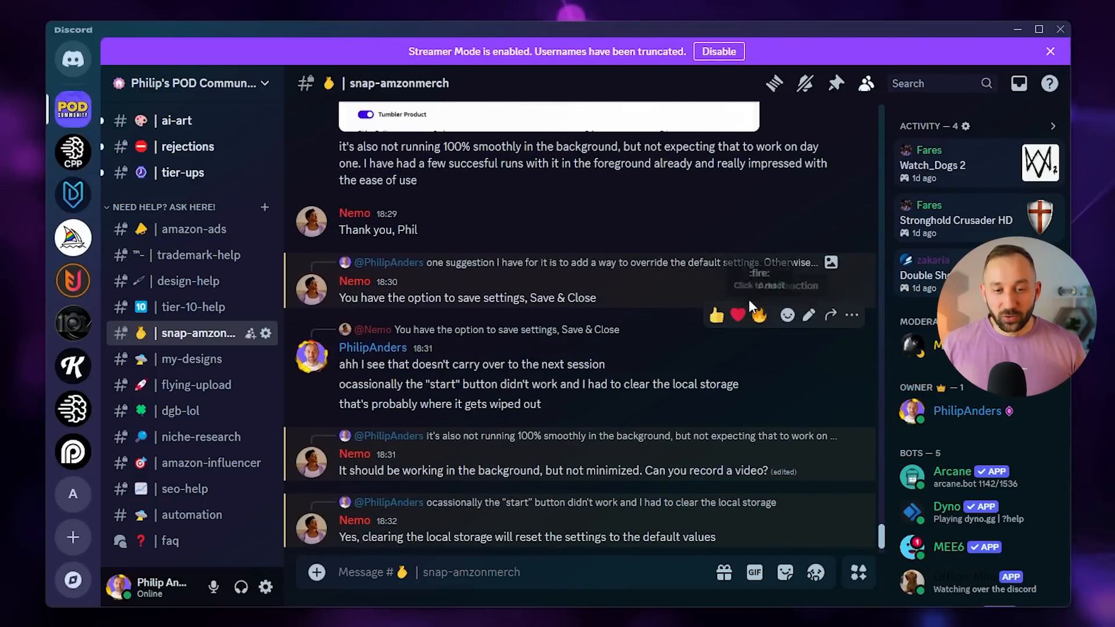